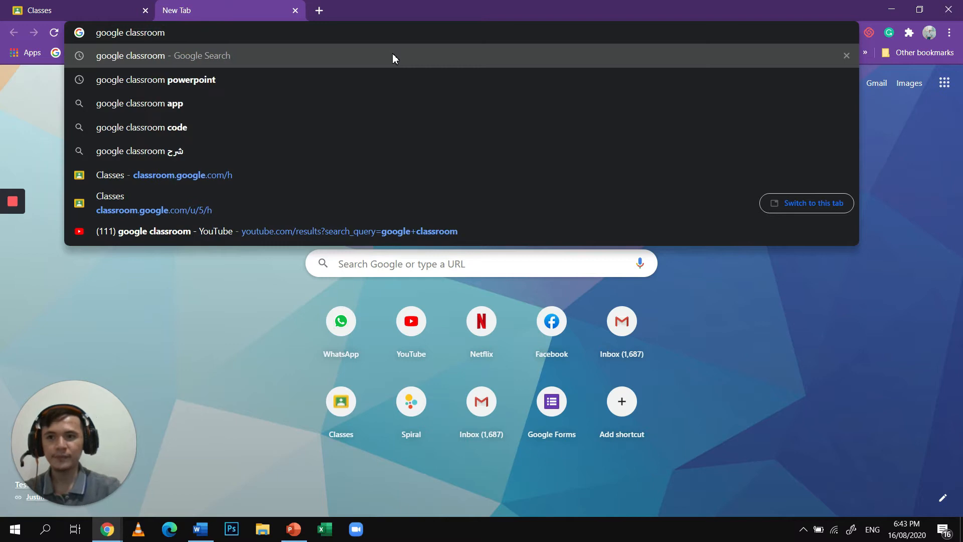
# - Search the web for "google classroom" and open the Google Classroom site from the results
pyautogui.press('Return')
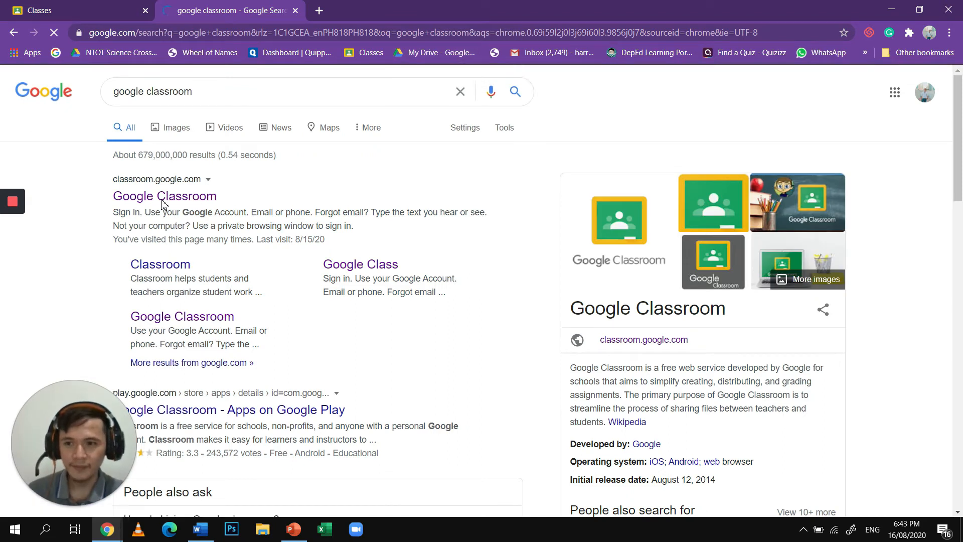
pyautogui.click(190, 198)
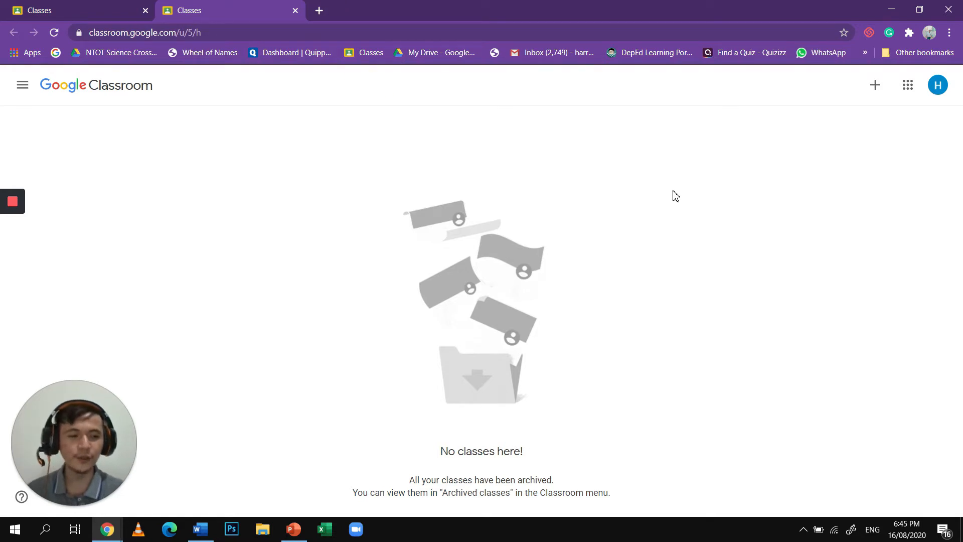
# - Start creating a new class and name it "Science 7" followed by the teacher's title and name in parentheses
pyautogui.click(875, 86)
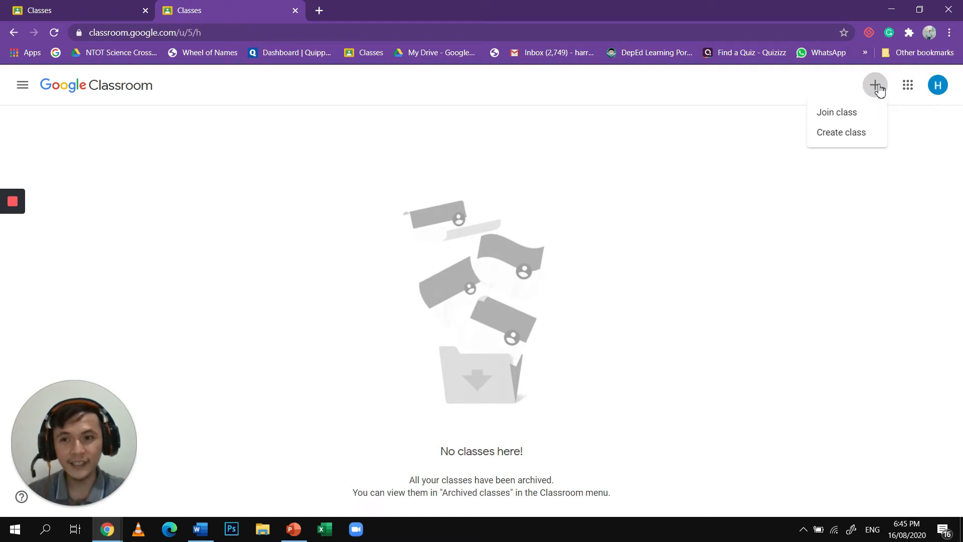
pyautogui.click(858, 138)
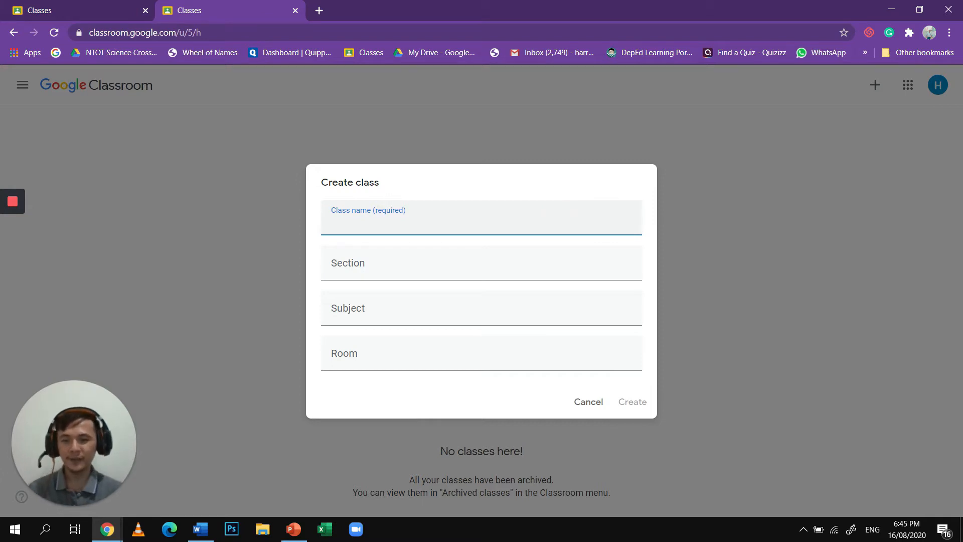
pyautogui.write('Scien')
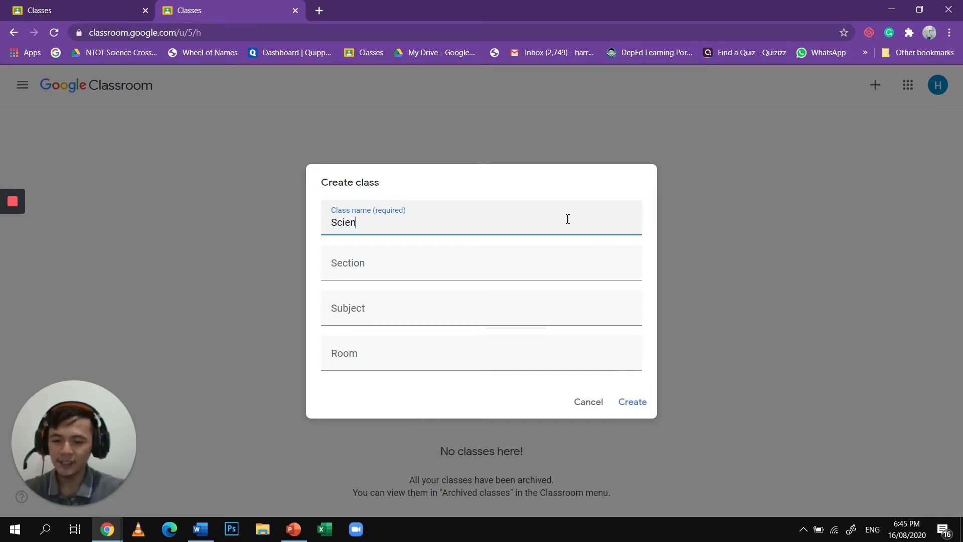
pyautogui.write('ce 7')
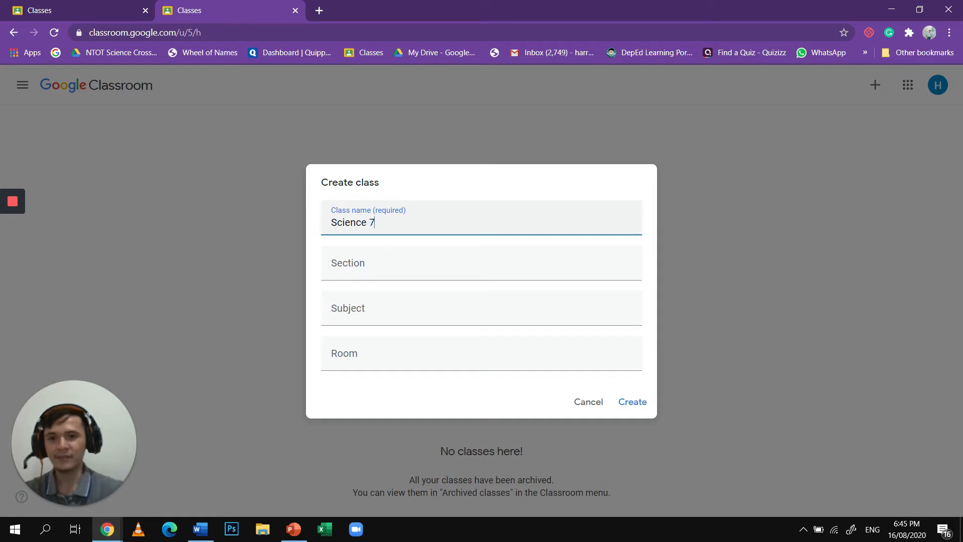
pyautogui.write(' (')
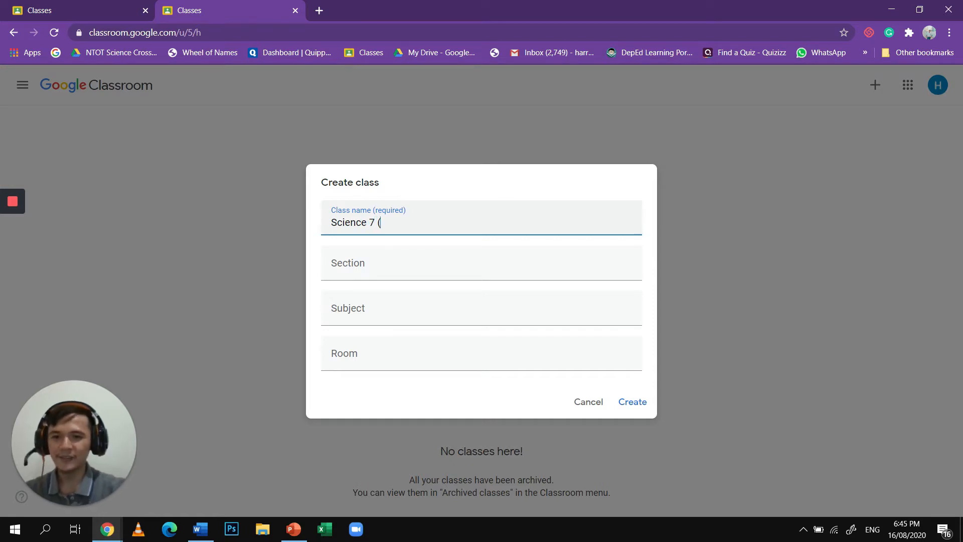
pyautogui.write('Sir ')
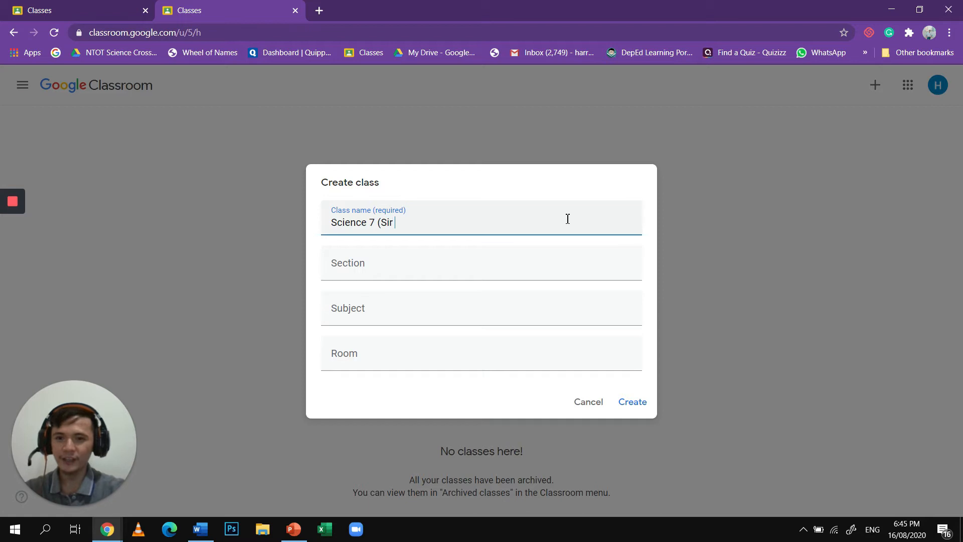
pyautogui.write('Harry)')
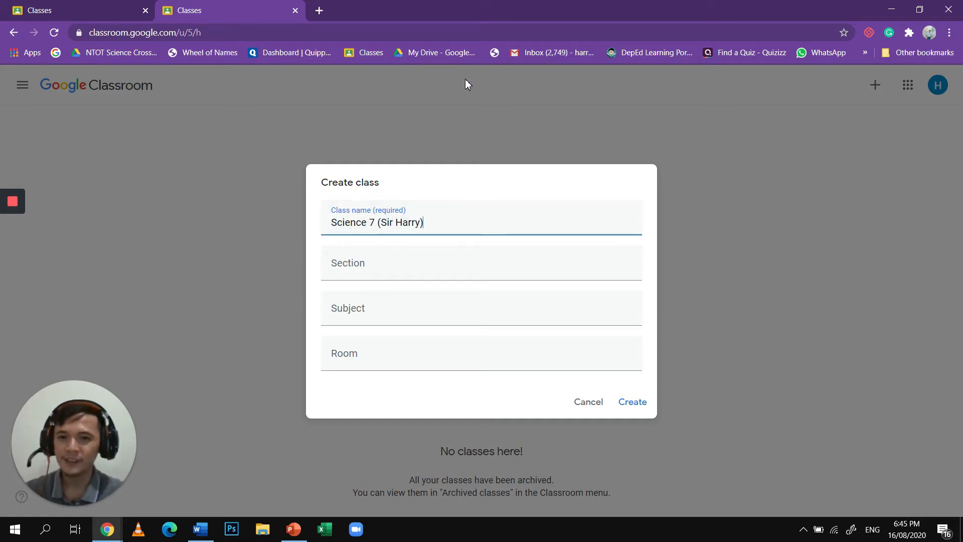
# - Set the new class's section to "7A Archimedes"
pyautogui.click(408, 261)
pyautogui.write('7A Archimedes')
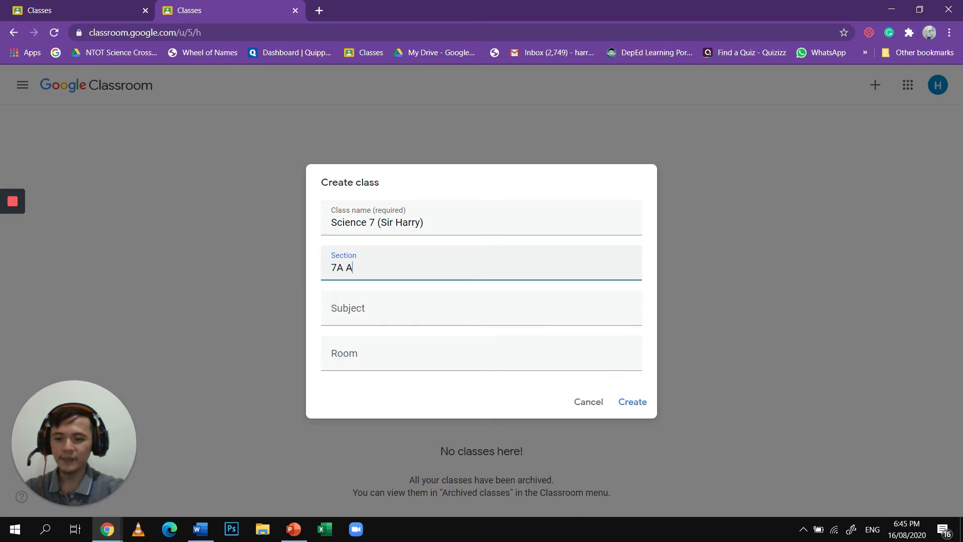
# - Set the subject to "Science", leave the room empty and create the class
pyautogui.click(411, 321)
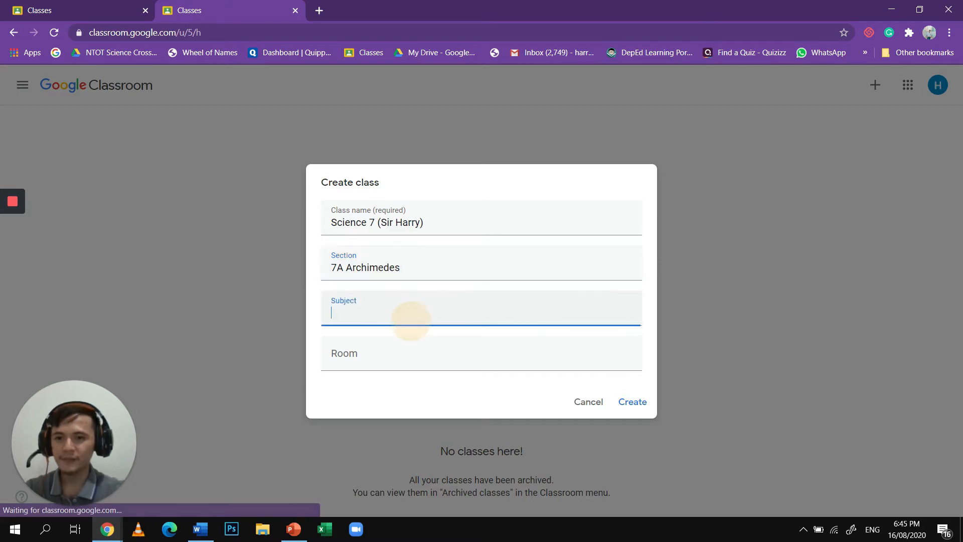
pyautogui.write('Science')
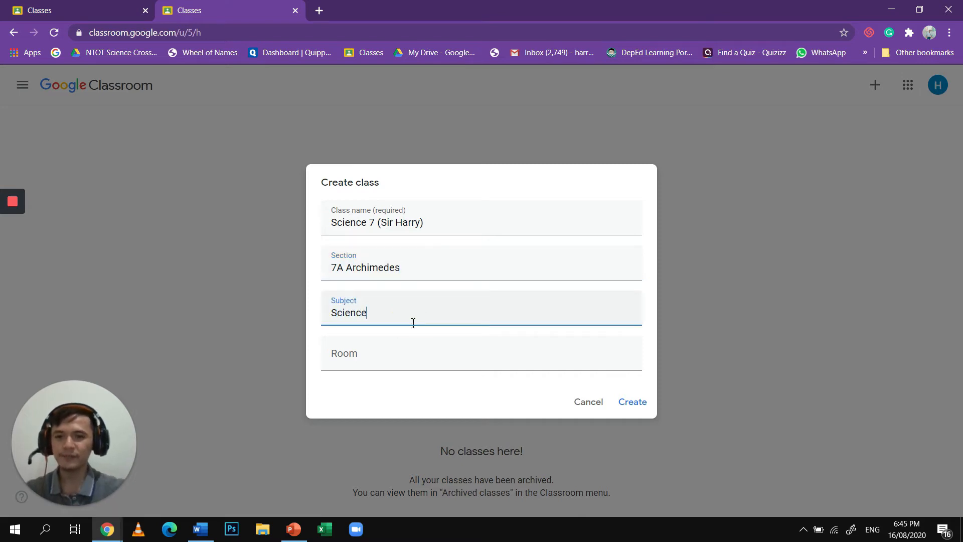
pyautogui.click(628, 407)
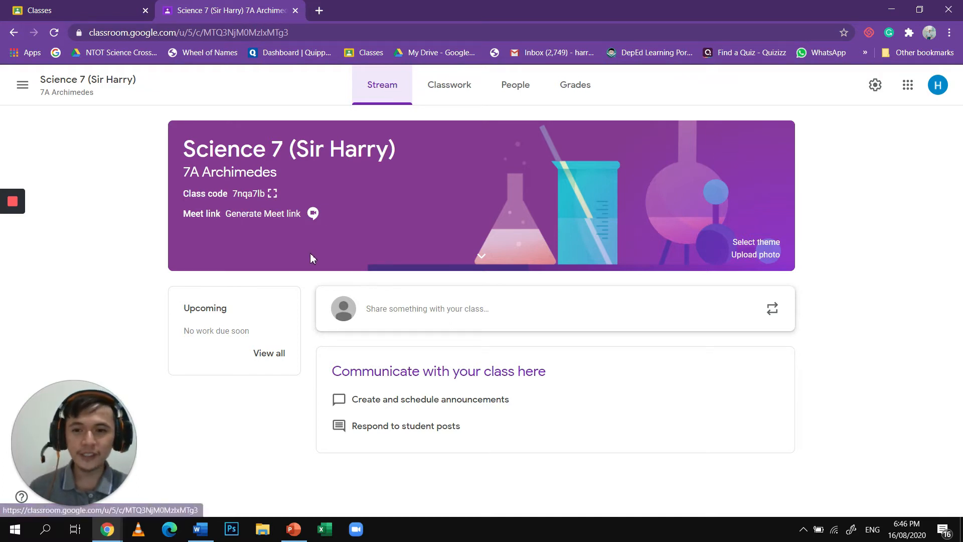
# - Write a stream announcement for all students reading "PE Time Tomorrow.", dismissing the tip about posting options
pyautogui.click(444, 309)
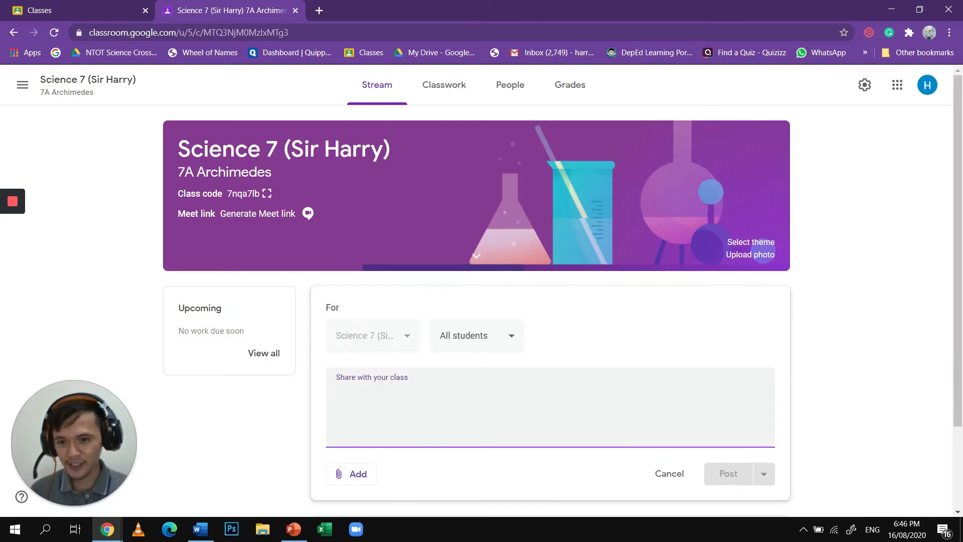
pyautogui.click(369, 401)
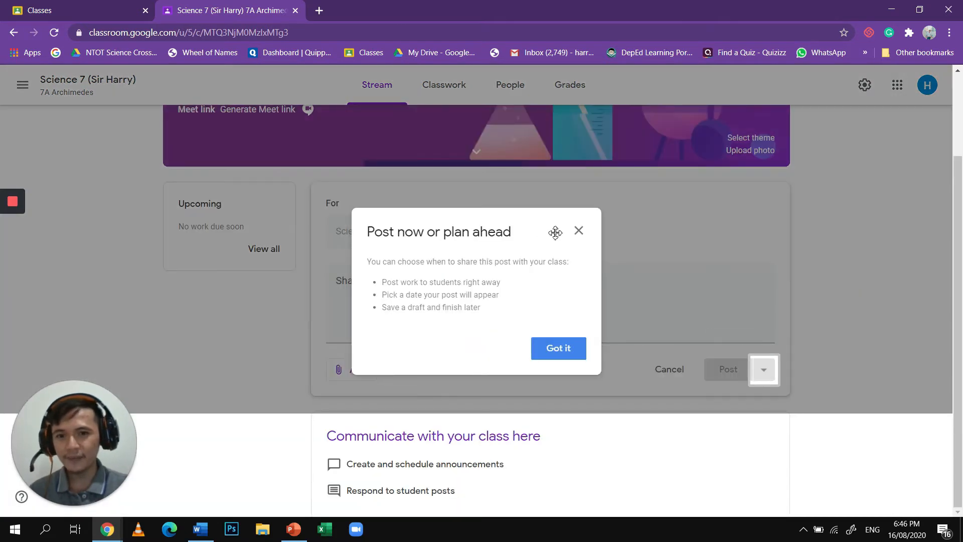
pyautogui.click(412, 278)
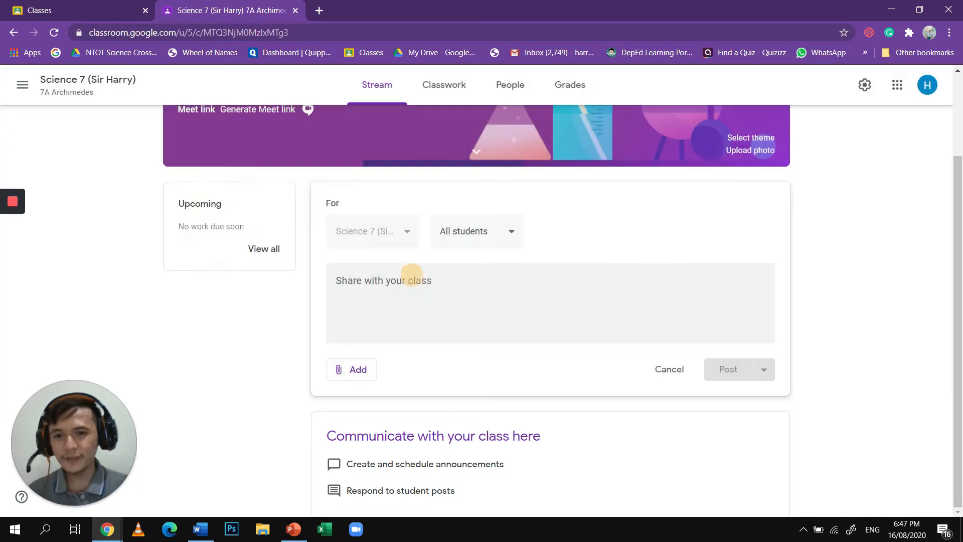
pyautogui.click(416, 280)
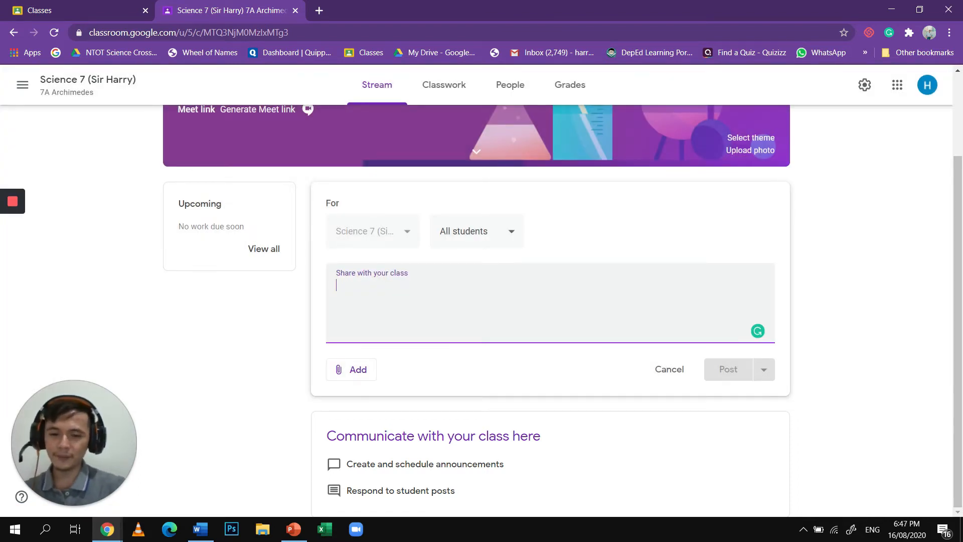
pyautogui.scroll(1, 415, 286)
pyautogui.write('PE Time Tomorrow.')
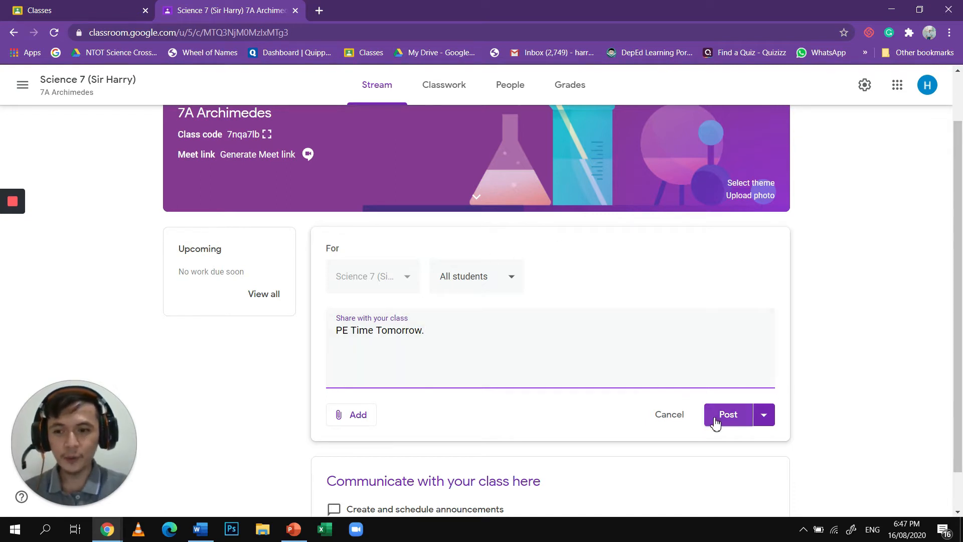
# - Publish the "PE Time Tomorrow." announcement to the class immediately
pyautogui.scroll(-1, 715, 423)
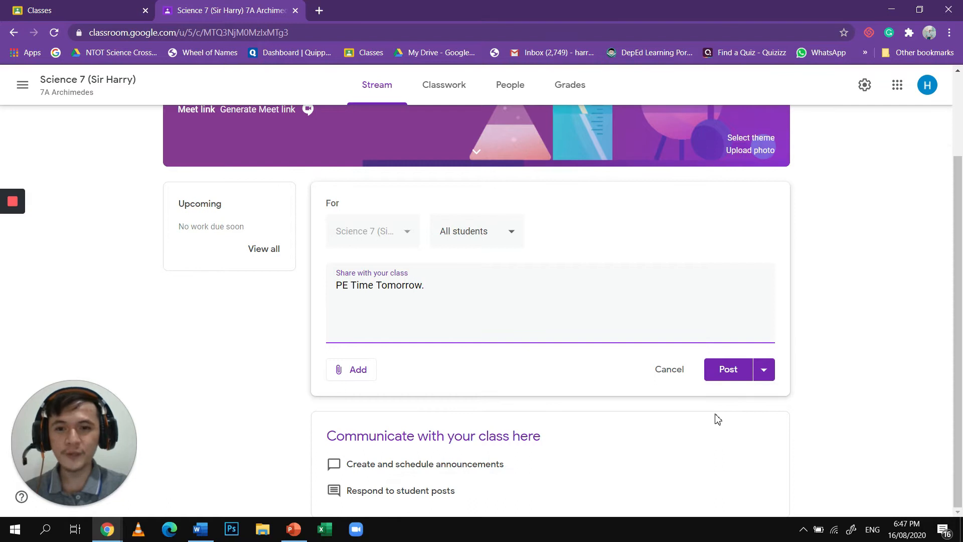
pyautogui.click(760, 378)
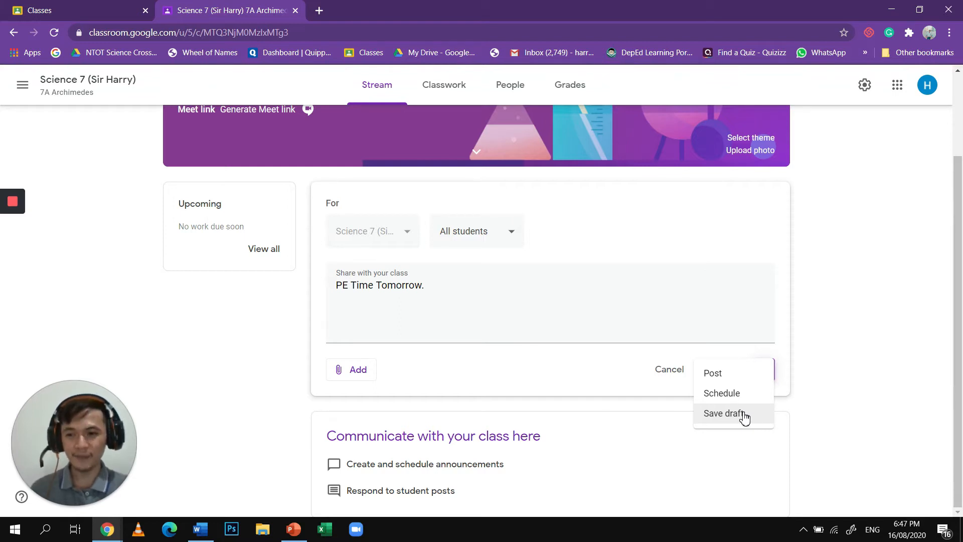
pyautogui.click(706, 377)
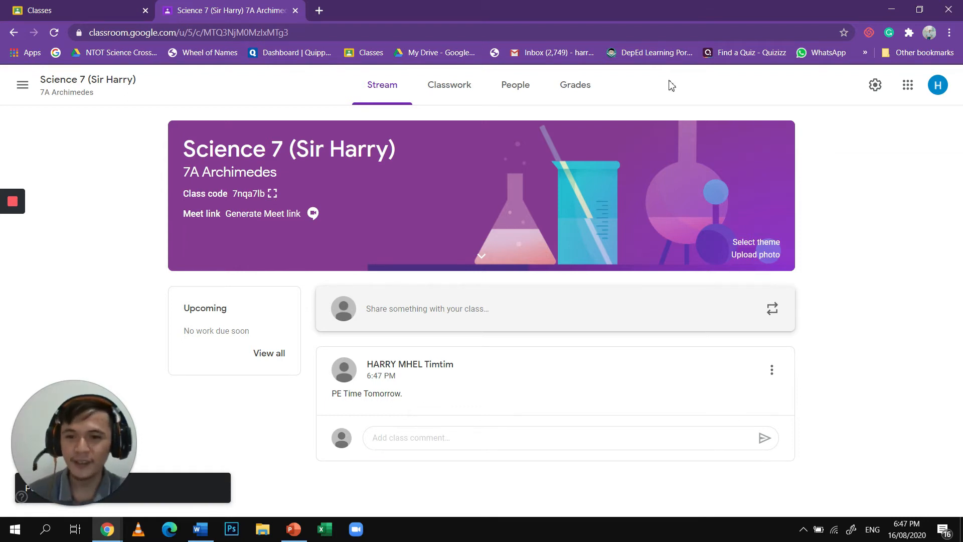
# - Write another stream announcement for all students reading "Bring materials tomorrow"
pyautogui.click(429, 307)
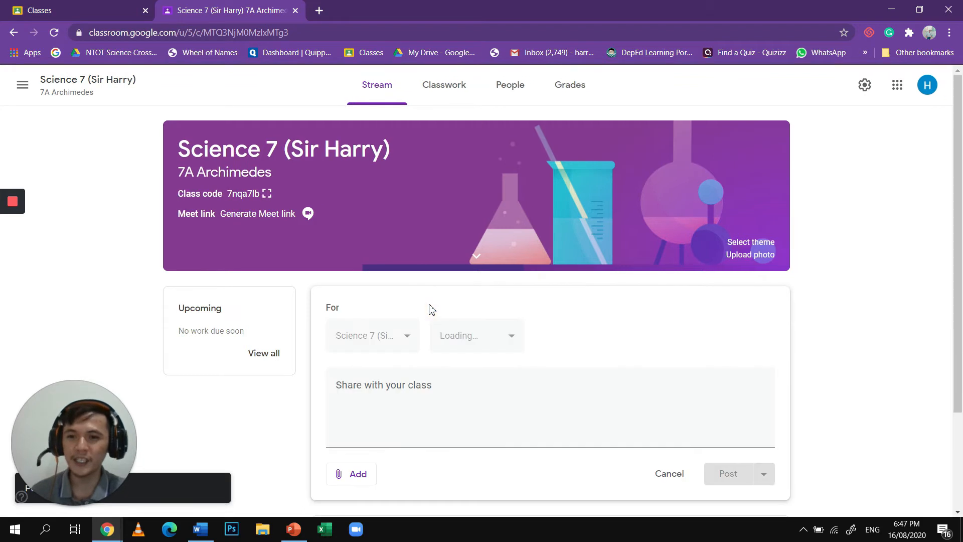
pyautogui.write('B')
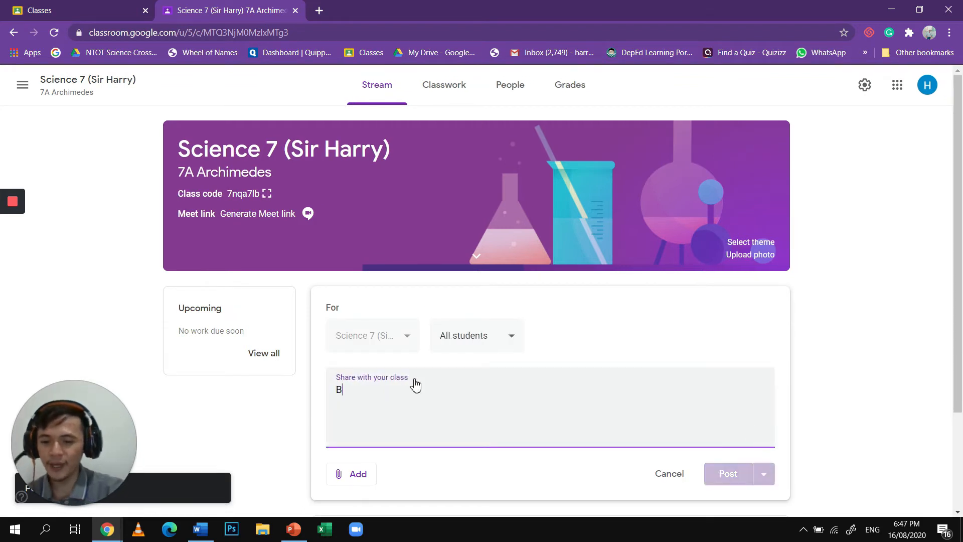
pyautogui.write('ring matwr')
pyautogui.press('BackSpace')
pyautogui.press('BackSpace')
pyautogui.write('erials')
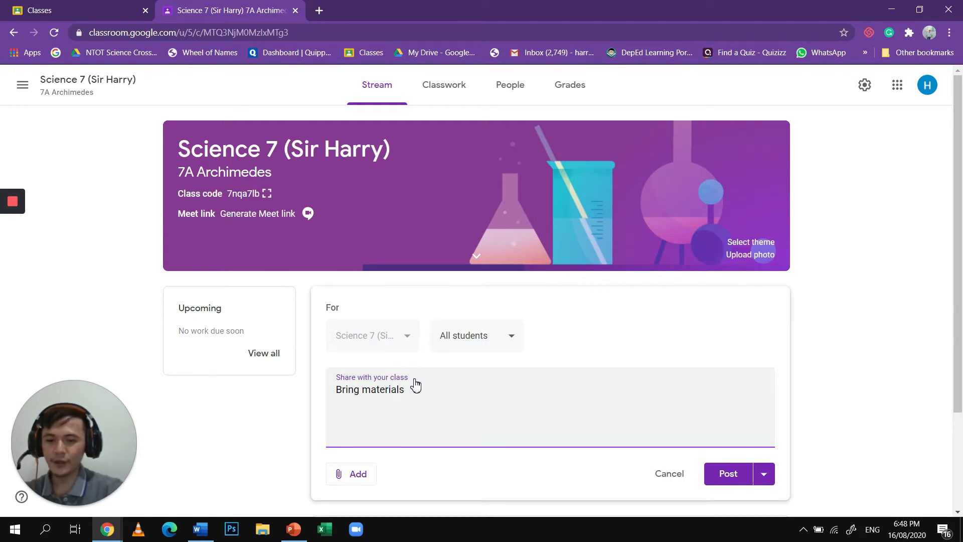
pyautogui.write(' to horrow')
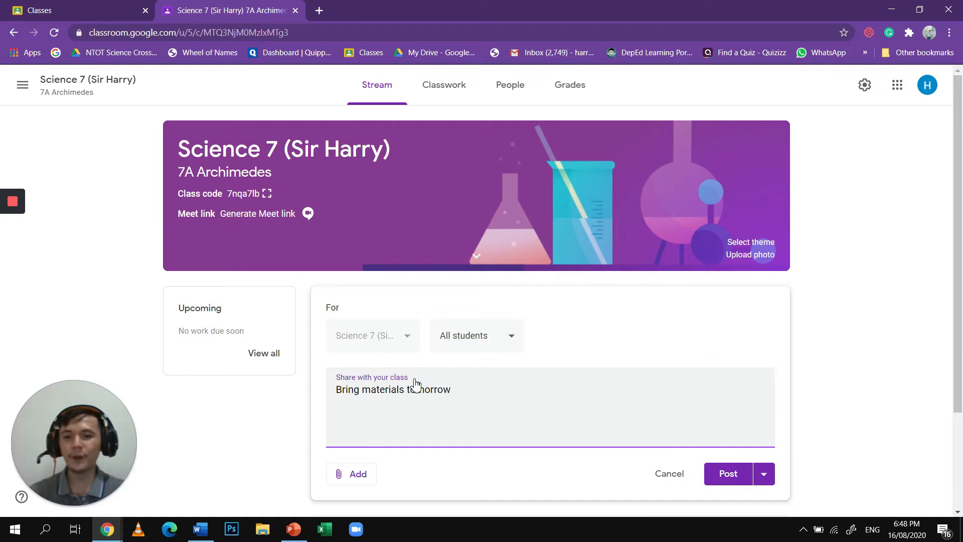
# - Open the scheduling settings for the "Bring materials tomorrow" announcement
pyautogui.click(763, 477)
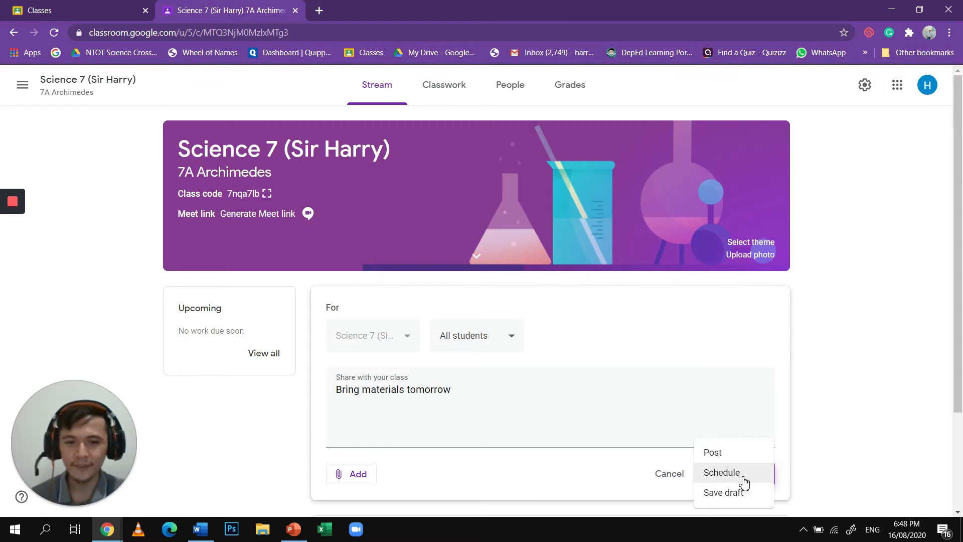
pyautogui.click(722, 472)
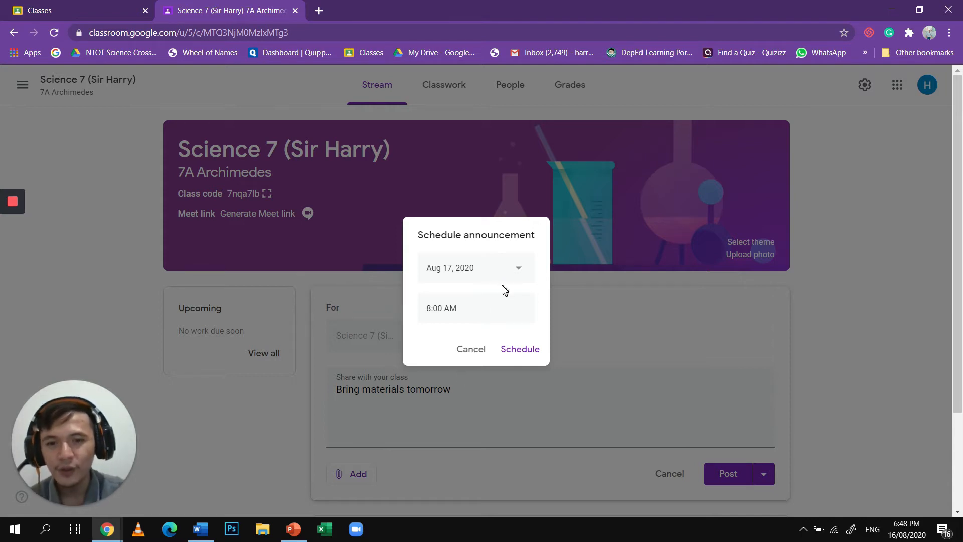
# - Try to change the scheduled date to Aug 16, 2020 and replace the scheduled time, then clear the time
pyautogui.click(519, 270)
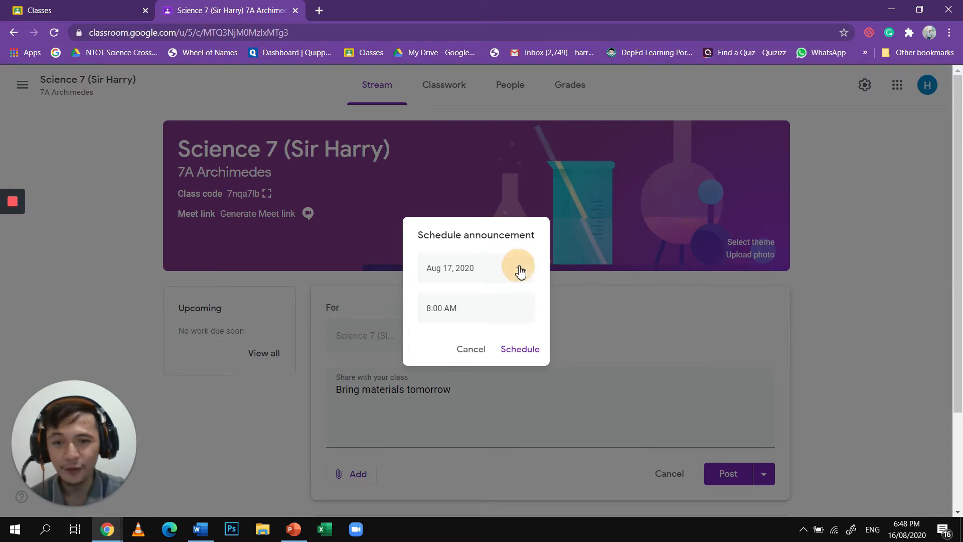
pyautogui.click(437, 386)
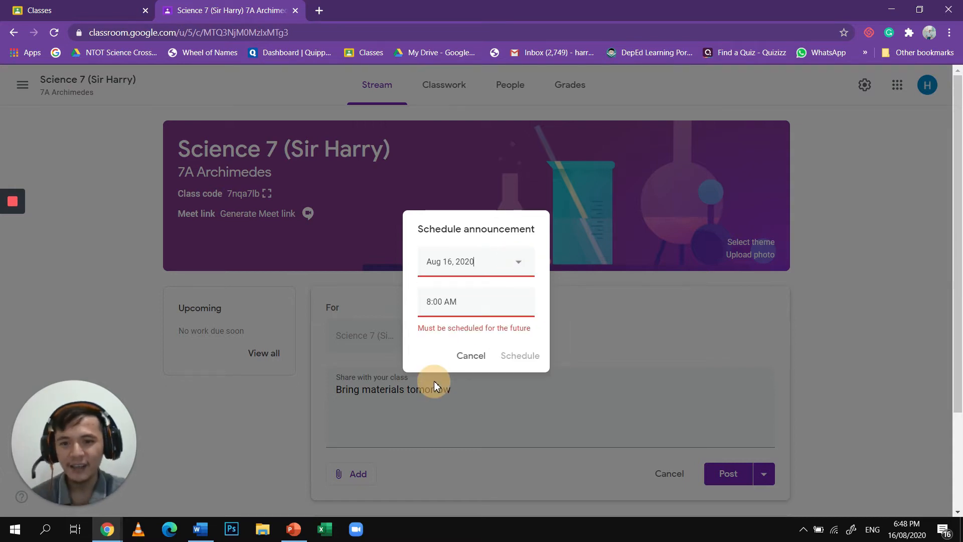
pyautogui.moveTo(479, 304); pyautogui.dragTo(431, 308)
pyautogui.write('10:00')
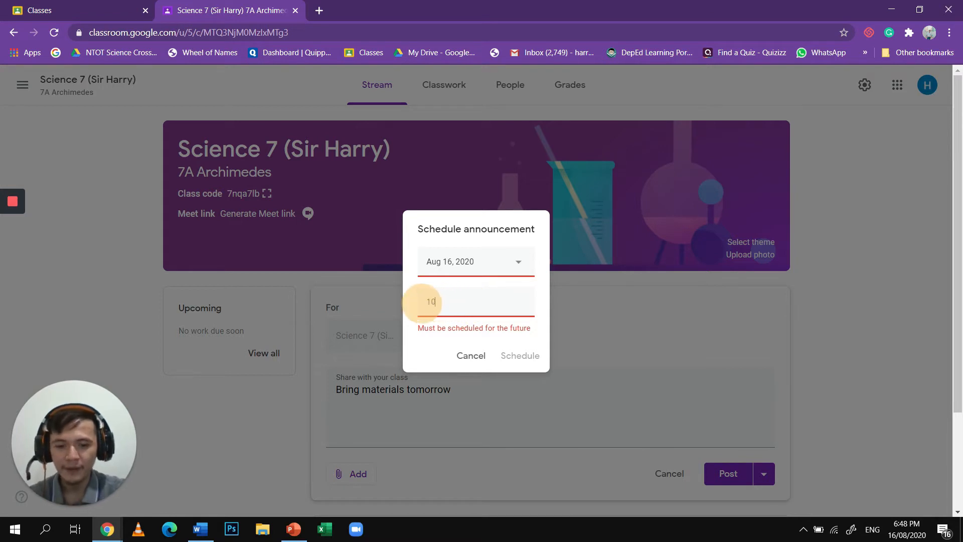
pyautogui.press('BackSpace')
pyautogui.press('BackSpace')
pyautogui.press('BackSpace')
pyautogui.press('BackSpace')
pyautogui.press('BackSpace')
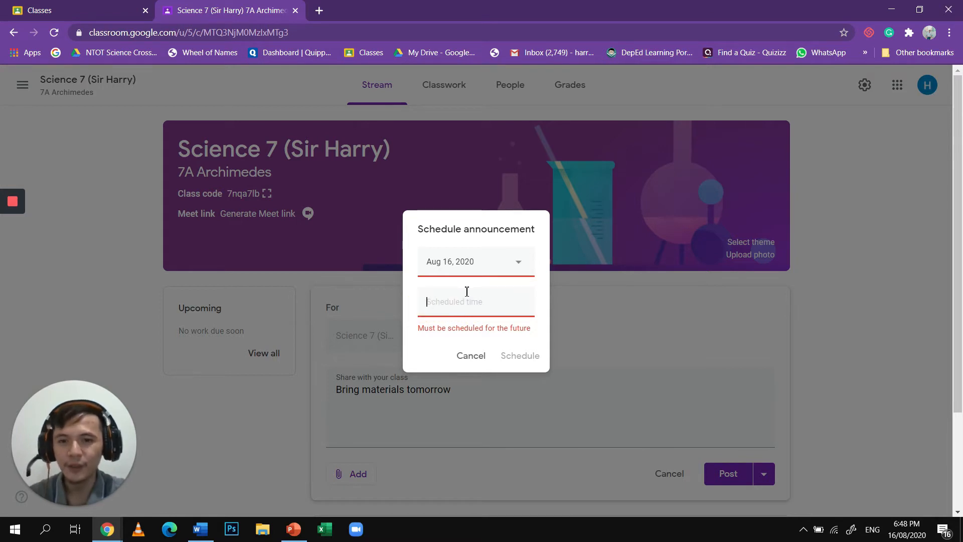
# - Schedule the announcement for Aug 17, 2020 at 8:00 AM and expand the saved announcements
pyautogui.click(491, 256)
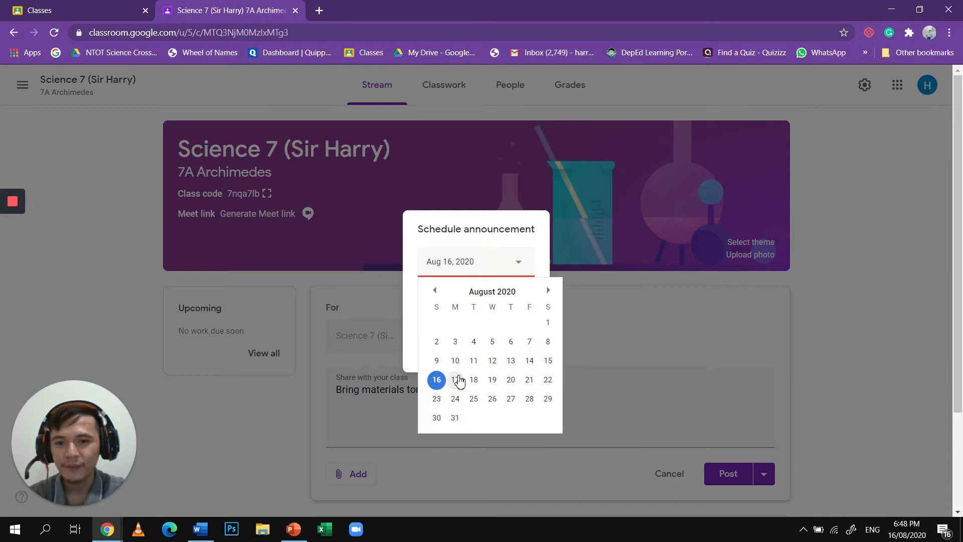
pyautogui.click(455, 380)
pyautogui.press('Tab')
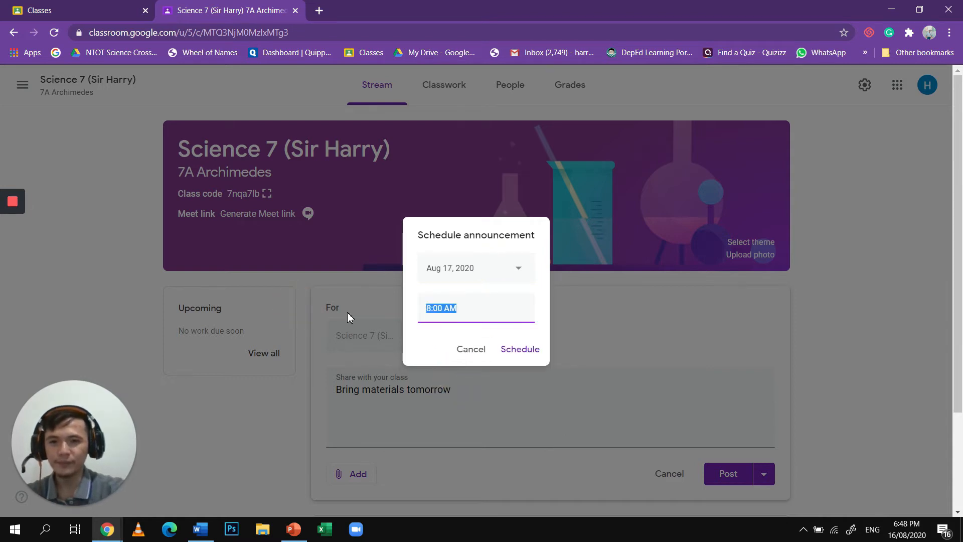
pyautogui.click(510, 347)
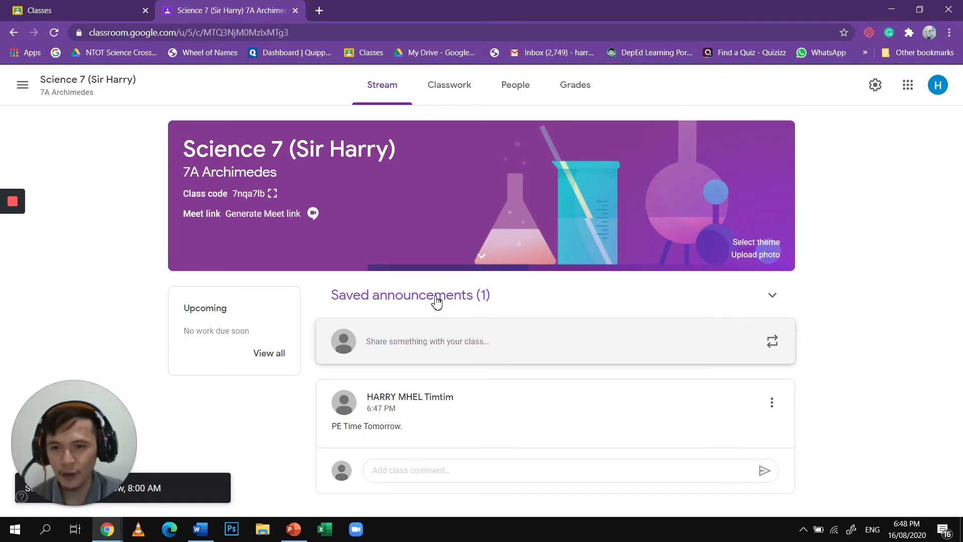
pyautogui.click(436, 300)
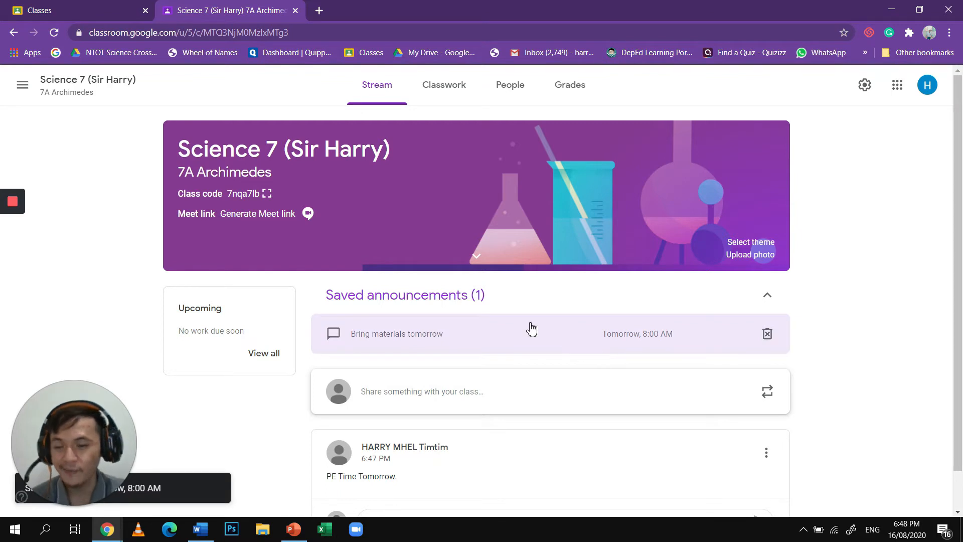
# - Collapse the saved announcements and open the class settings to review the class details
pyautogui.click(441, 300)
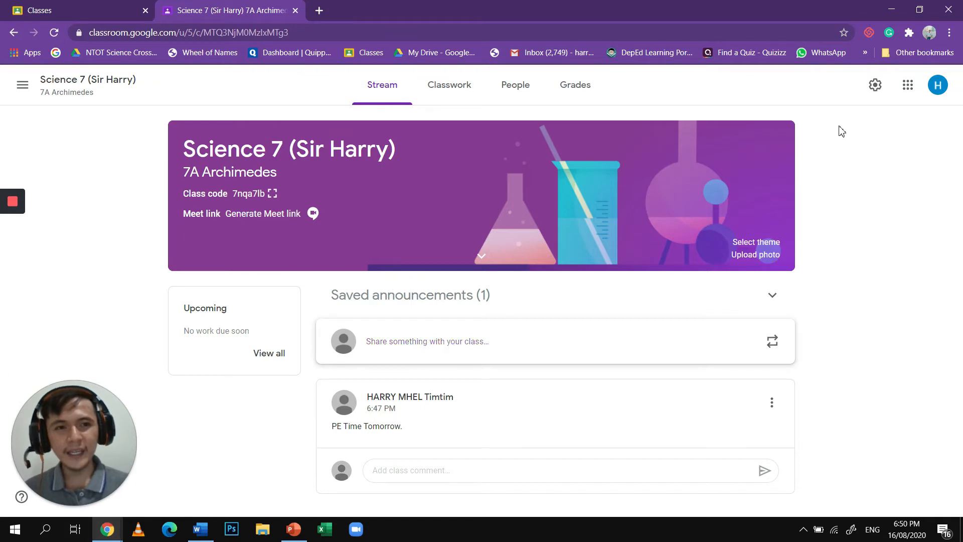
pyautogui.click(876, 85)
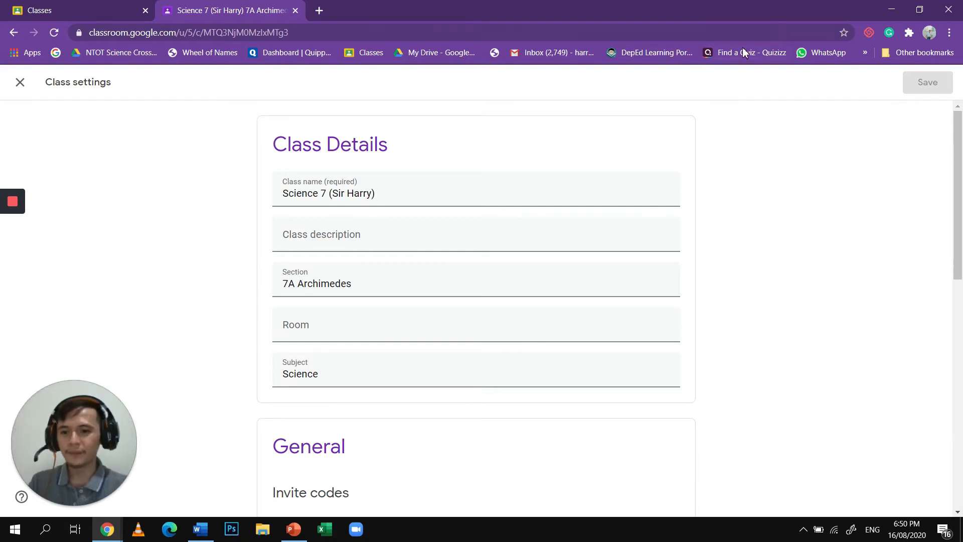
pyautogui.click(408, 182)
pyautogui.scroll(-2, 408, 182)
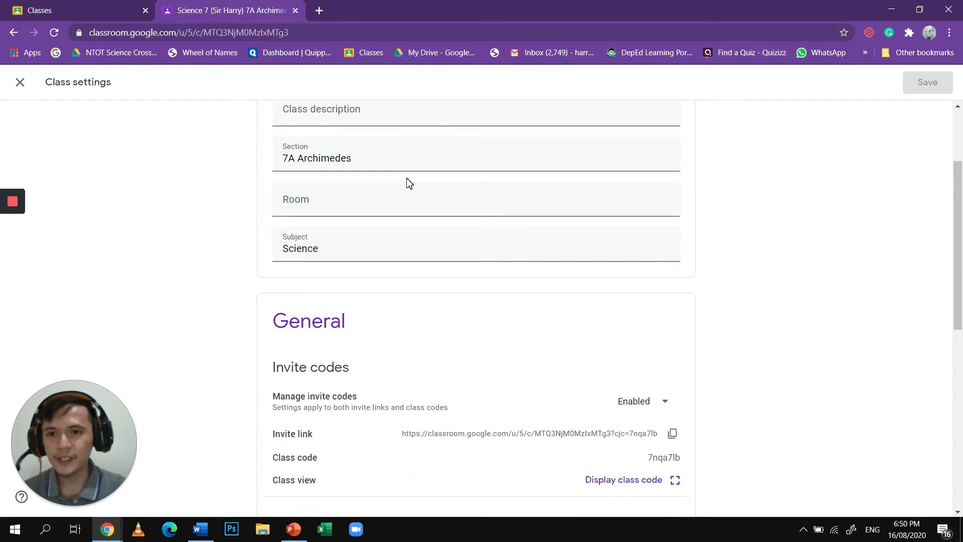
pyautogui.scroll(2, 409, 183)
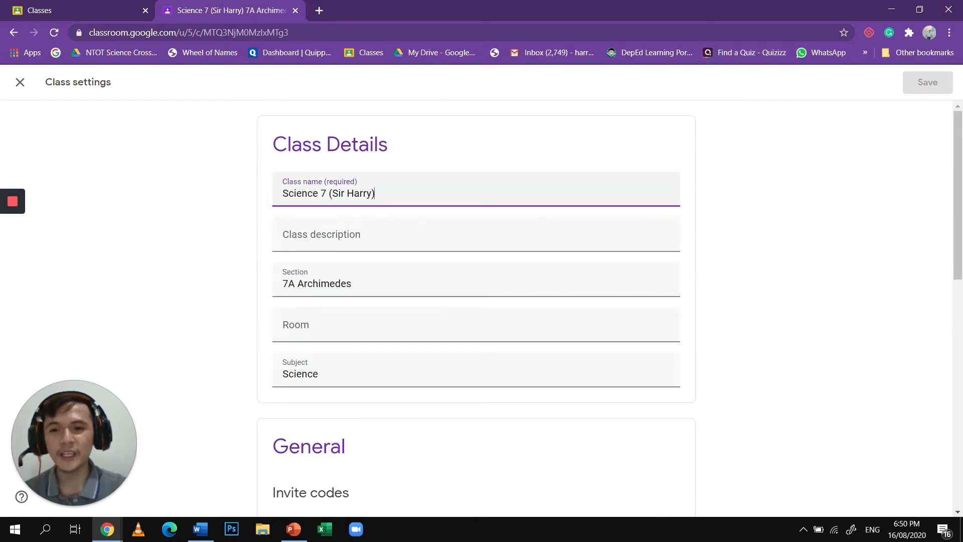
pyautogui.scroll(-6, 384, 241)
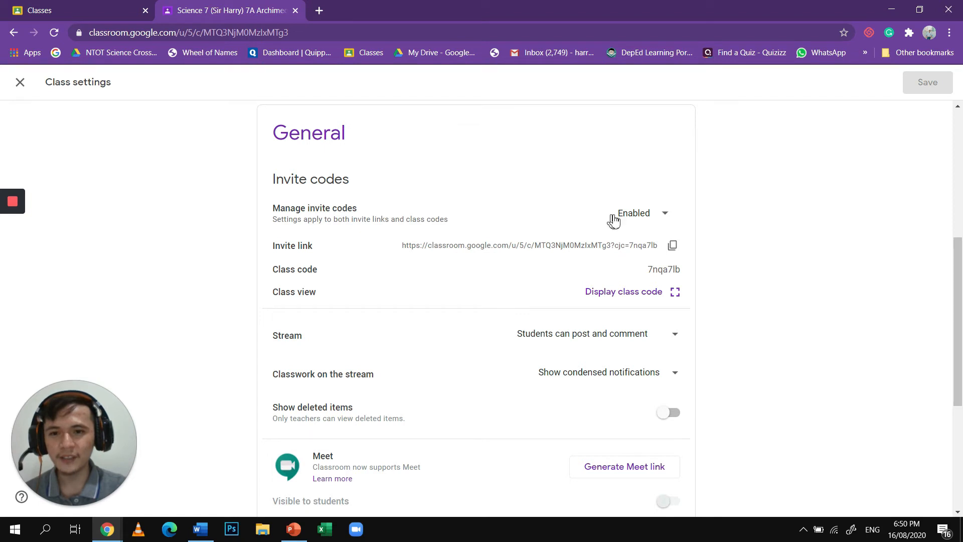
# - Check the options for managing invite codes and copy the class invite link from the general settings
pyautogui.click(648, 219)
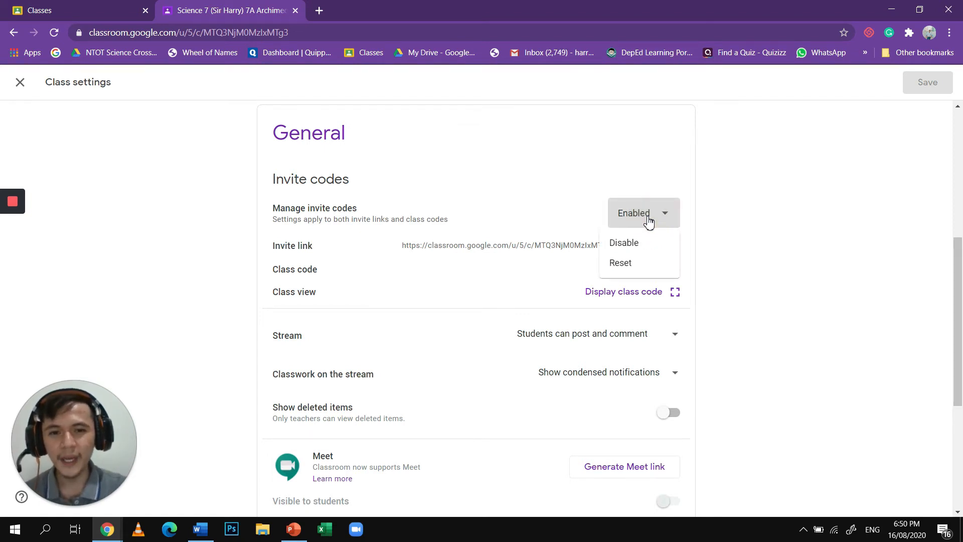
pyautogui.click(649, 183)
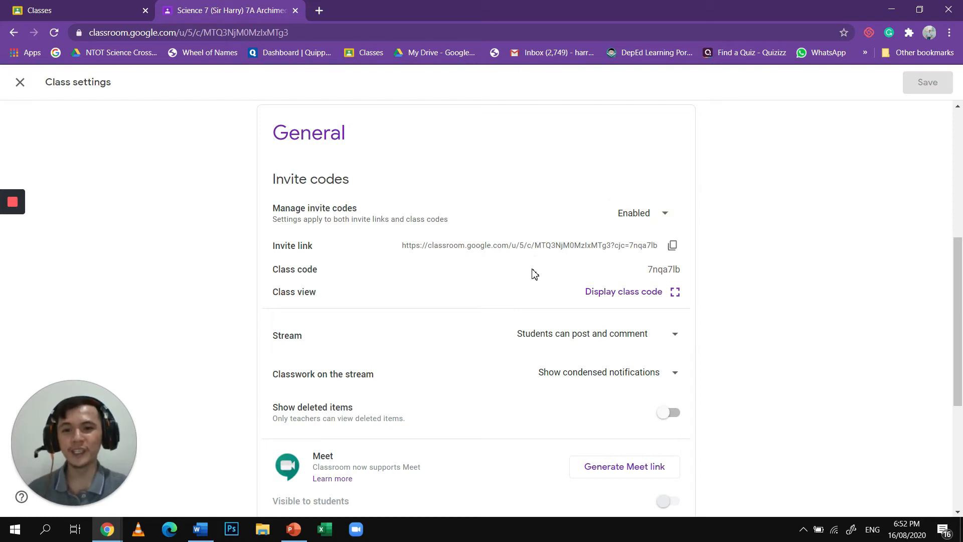
pyautogui.click(673, 247)
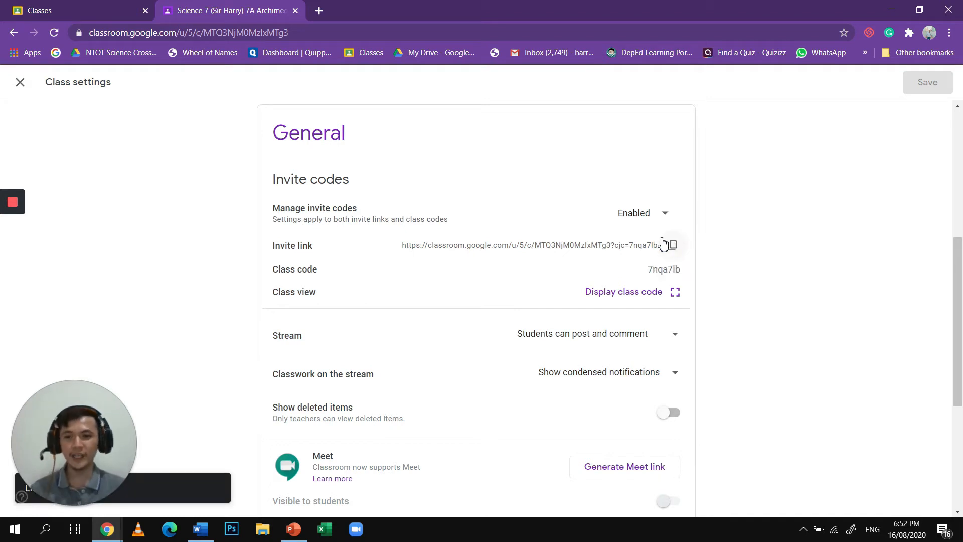
# - Examine the stream permission and classwork notification choices, along with the Meet and grading settings
pyautogui.scroll(-1, 660, 266)
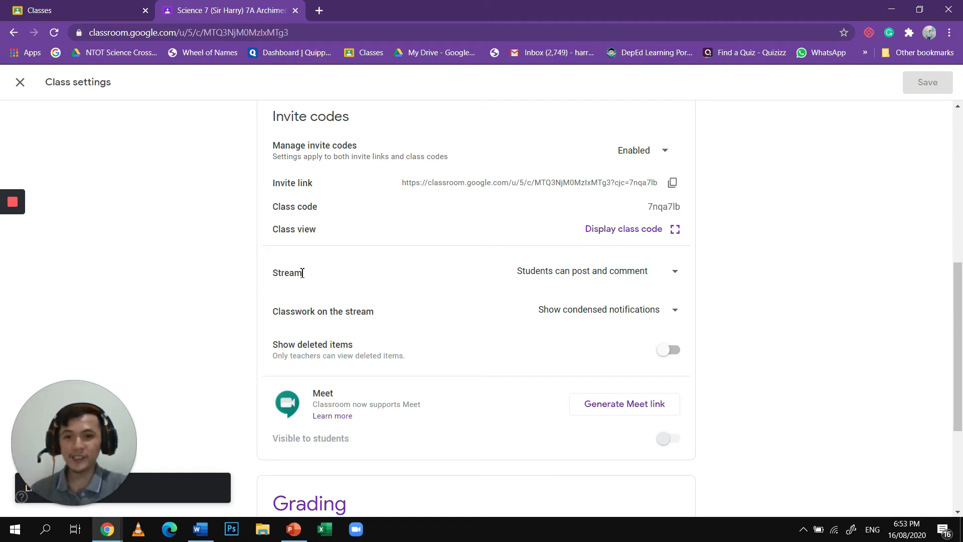
pyautogui.click(591, 272)
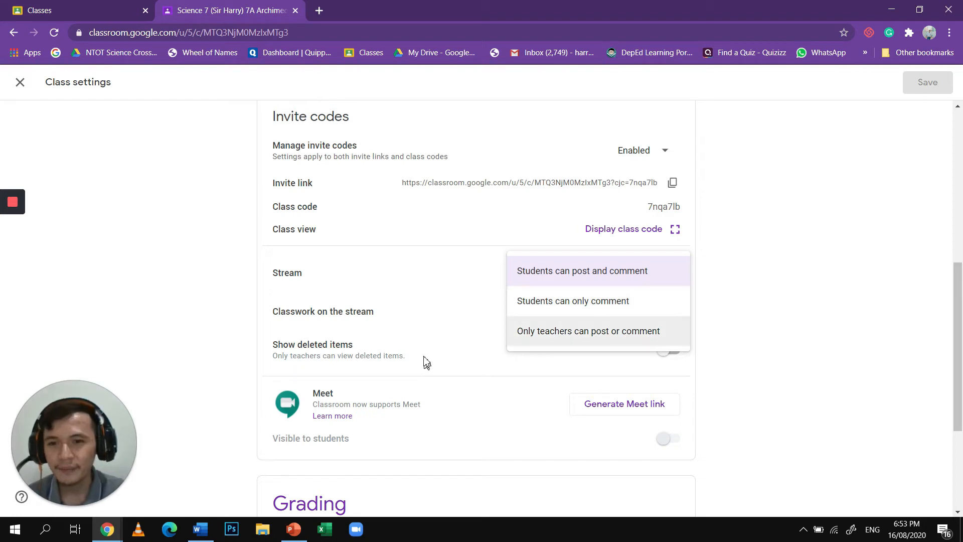
pyautogui.click(463, 349)
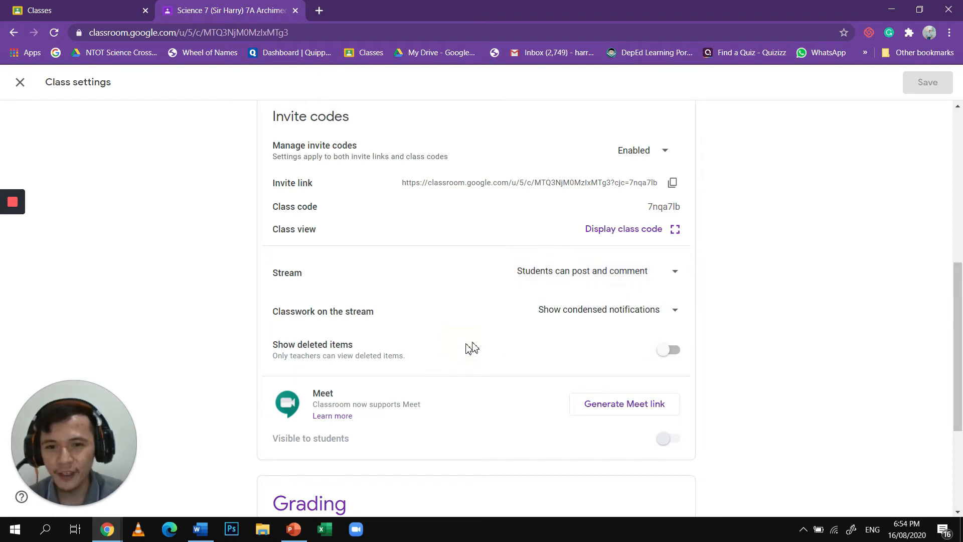
pyautogui.click(579, 319)
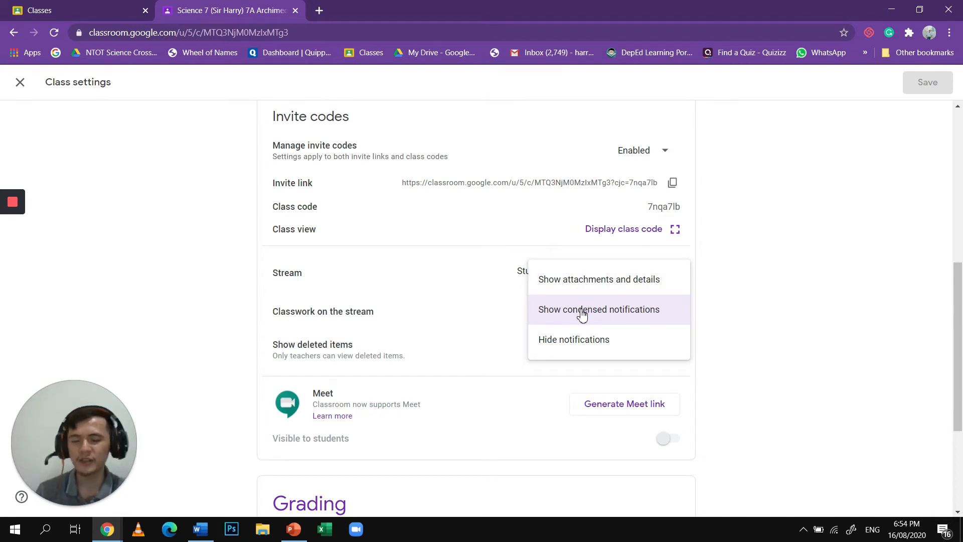
pyautogui.click(582, 315)
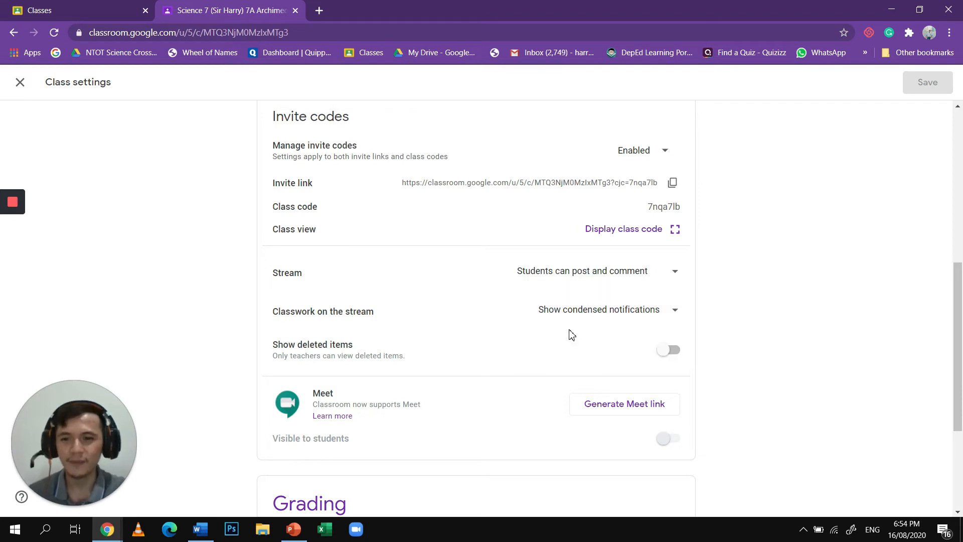
pyautogui.scroll(-3, 571, 333)
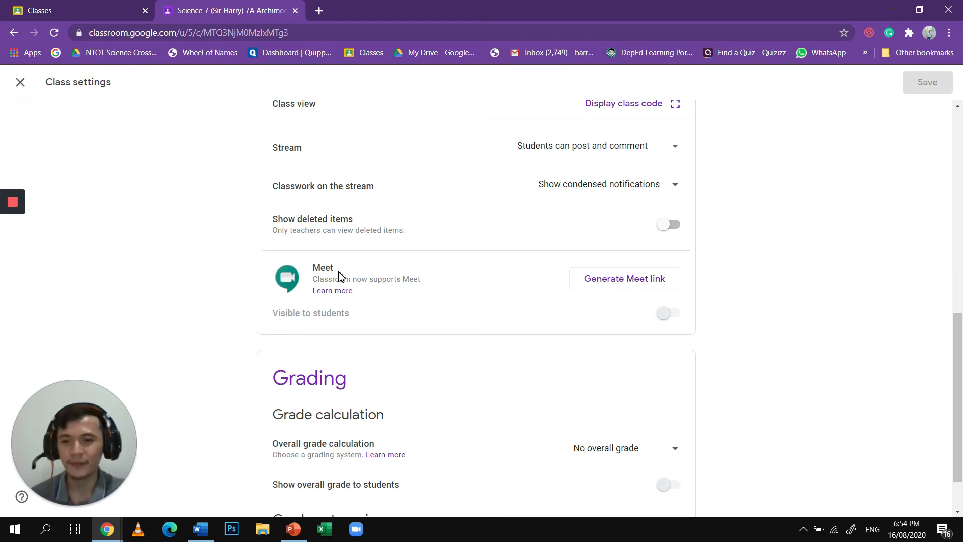
pyautogui.scroll(-1, 477, 385)
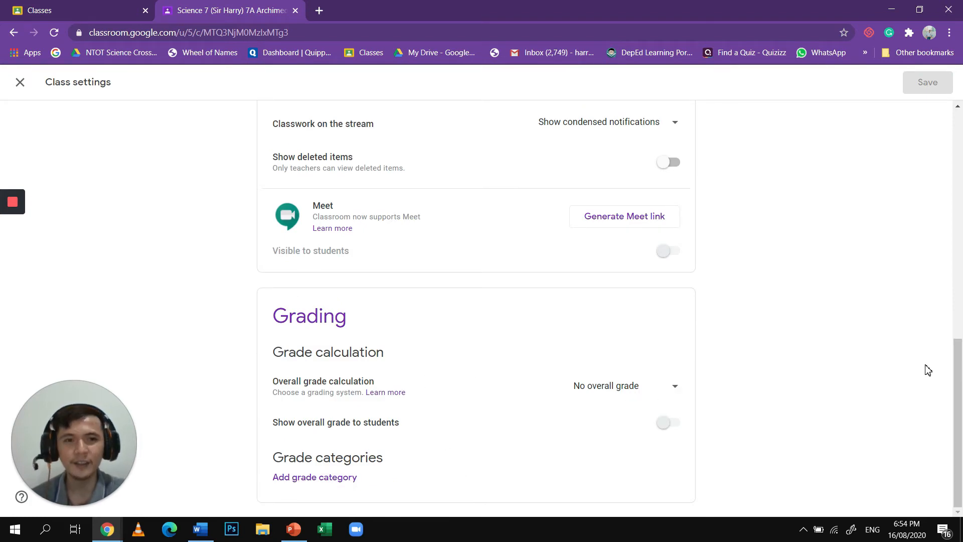
# - Set the stream permission to "Students can only comment" and save the class settings
pyautogui.moveTo(959, 407); pyautogui.dragTo(961, 279)
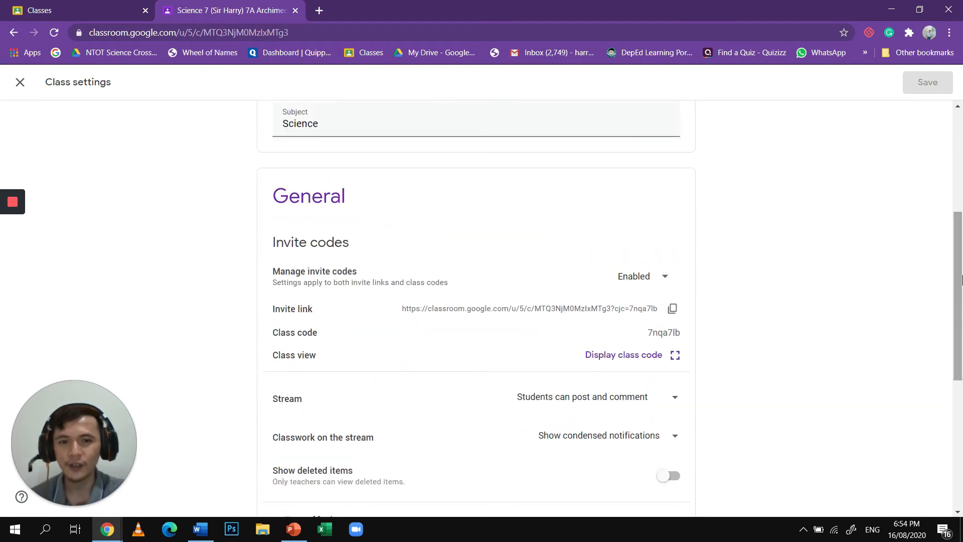
pyautogui.click(574, 401)
pyautogui.click(582, 426)
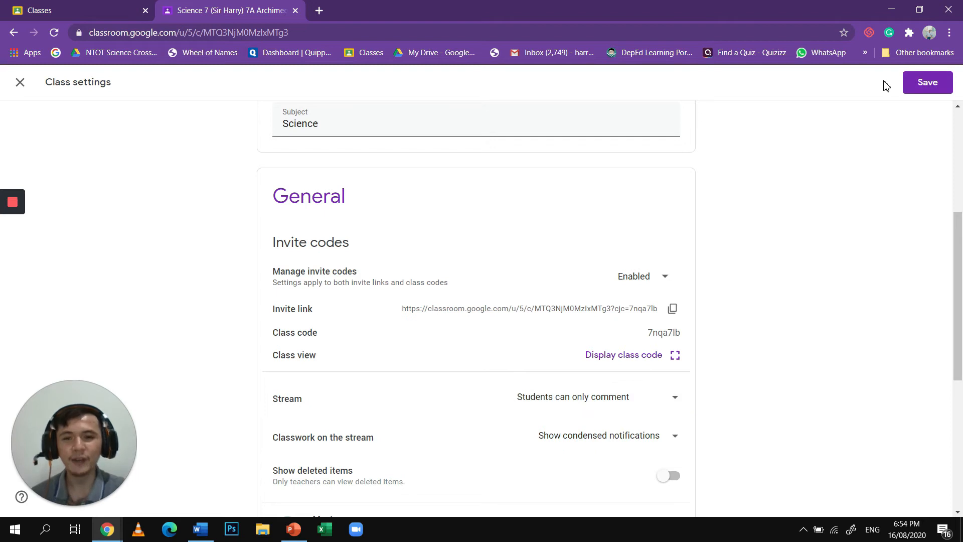
pyautogui.click(929, 84)
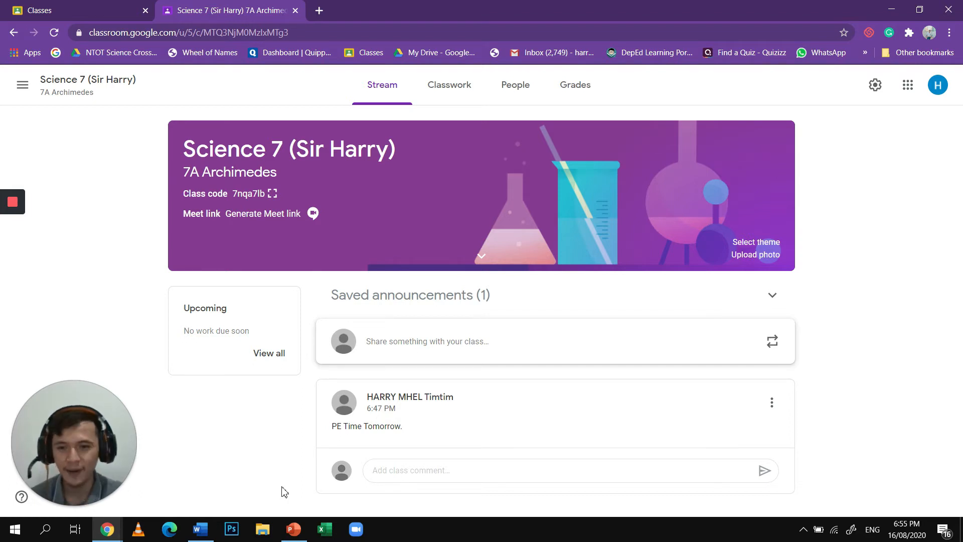
# - Post the class comment "mbbdvsdbasj<D" under the "PE Time Tomorrow." announcement and delete that comment
pyautogui.click(400, 469)
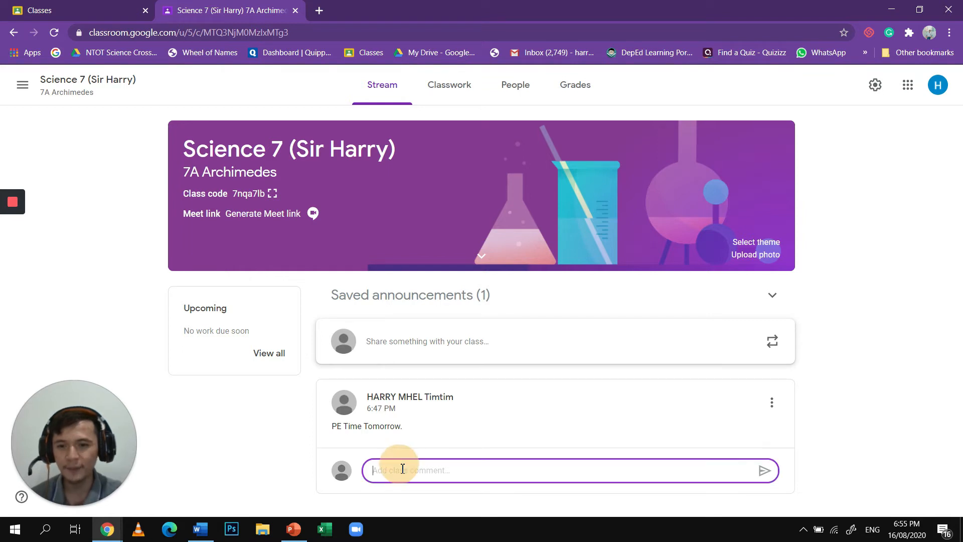
pyautogui.write('mbbdvsdbasj<D')
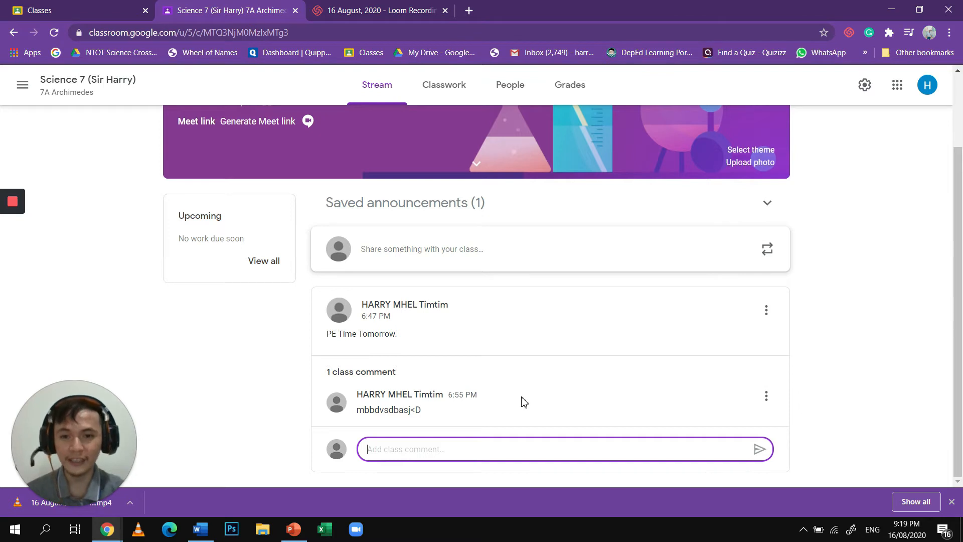
pyautogui.click(767, 398)
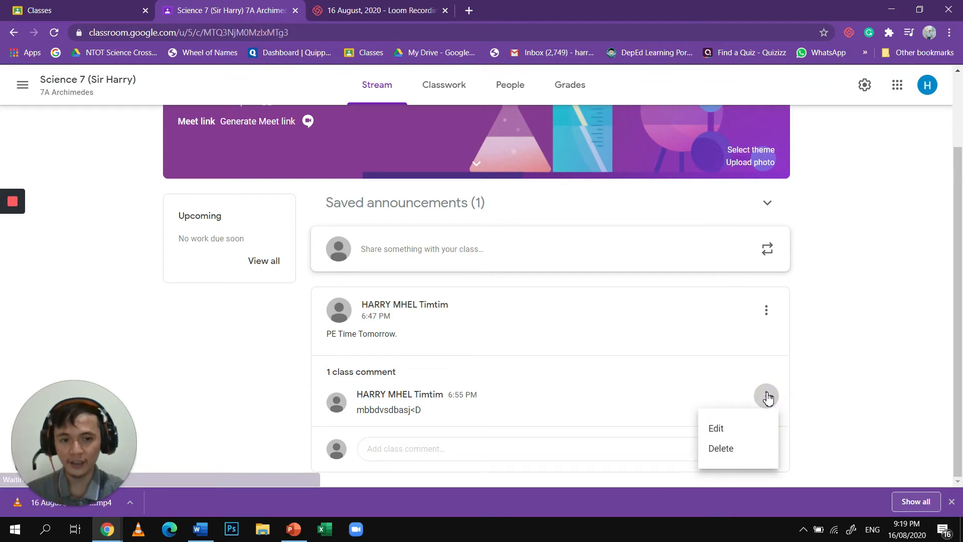
pyautogui.click(731, 452)
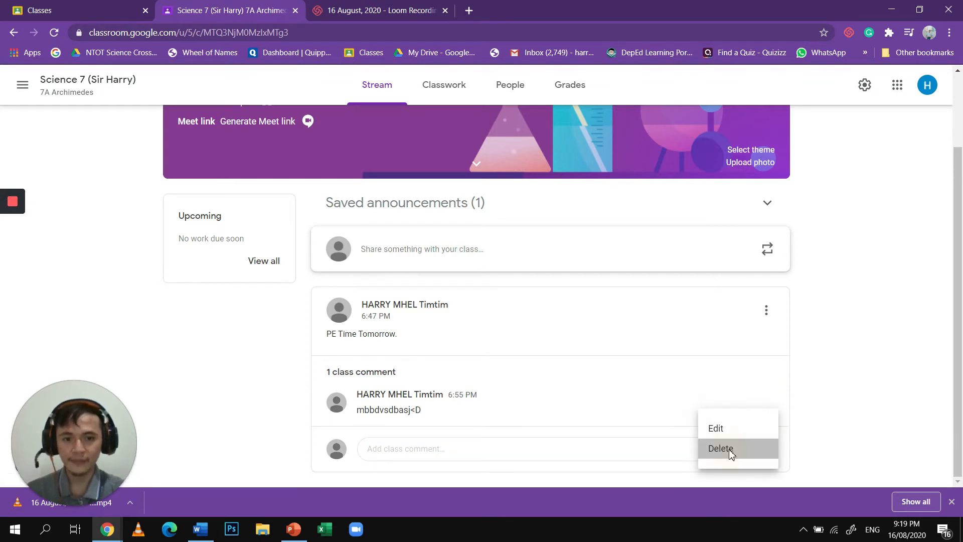
pyautogui.click(552, 310)
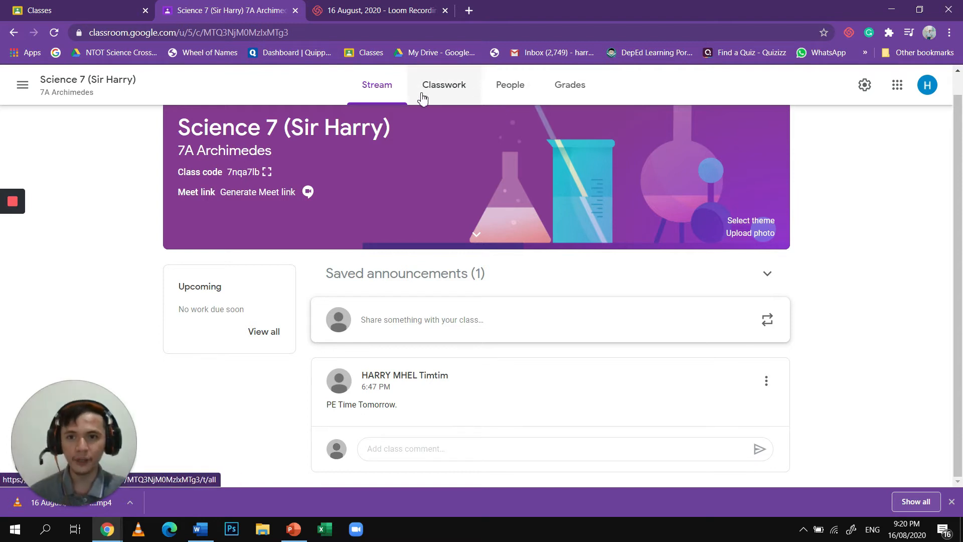
# - Display the enlarged class code from the class stream, copy the invite link, and close the code display
pyautogui.click(515, 95)
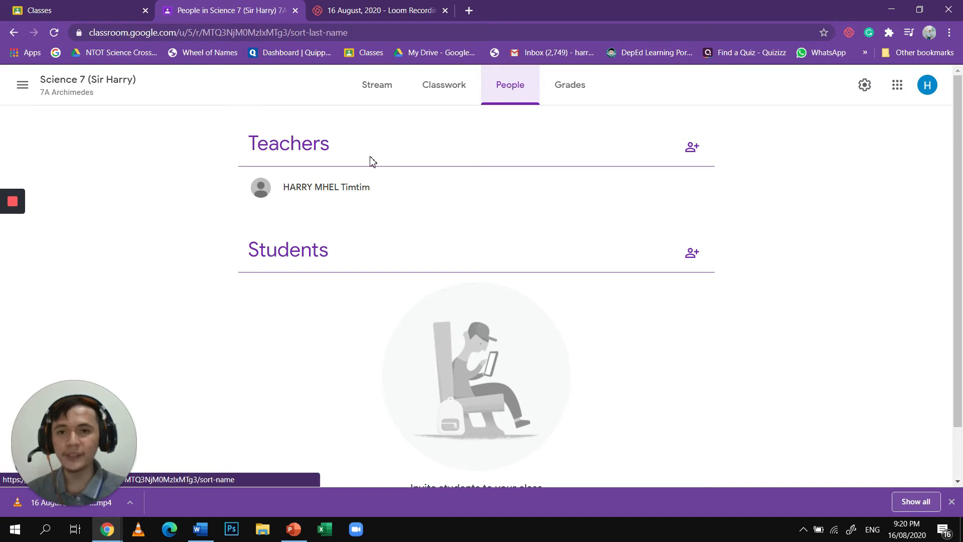
pyautogui.click(371, 102)
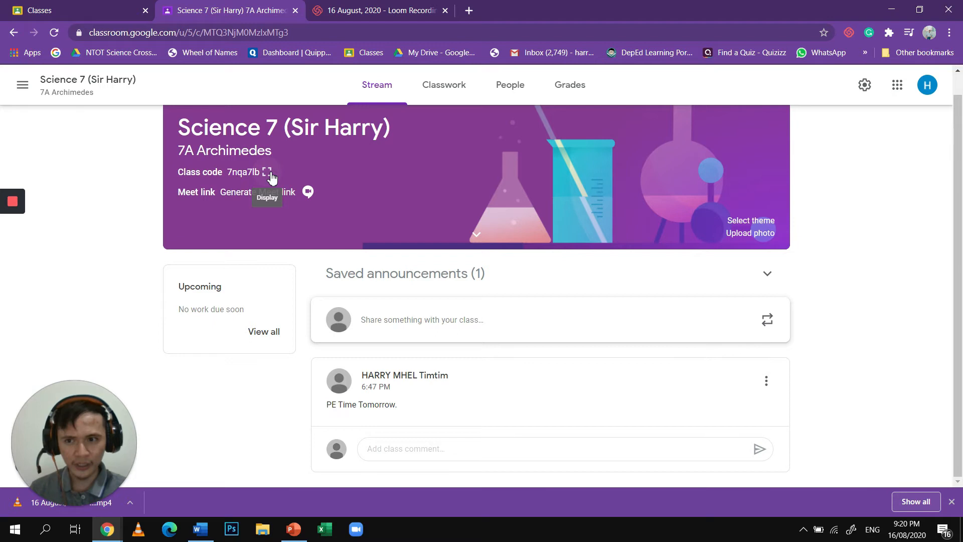
pyautogui.click(270, 174)
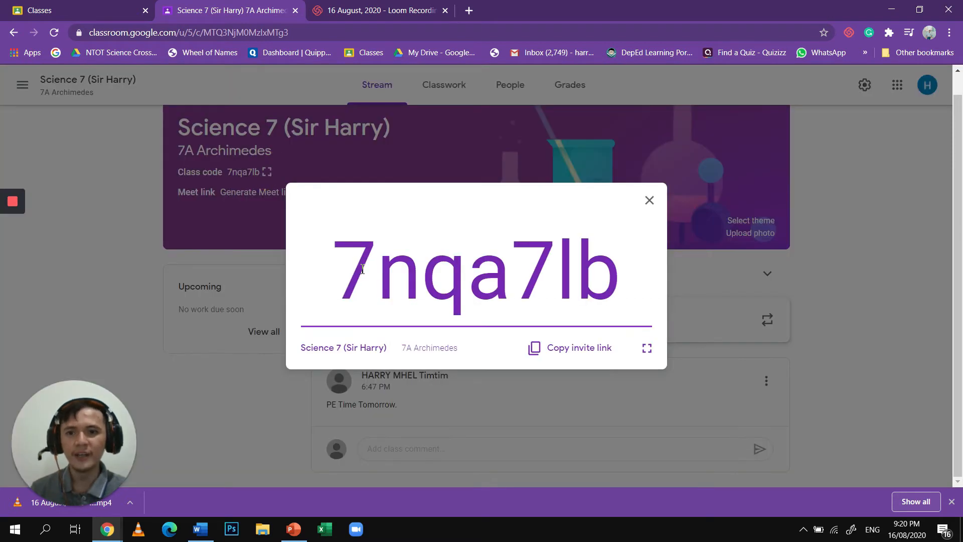
pyautogui.moveTo(347, 260); pyautogui.dragTo(707, 259)
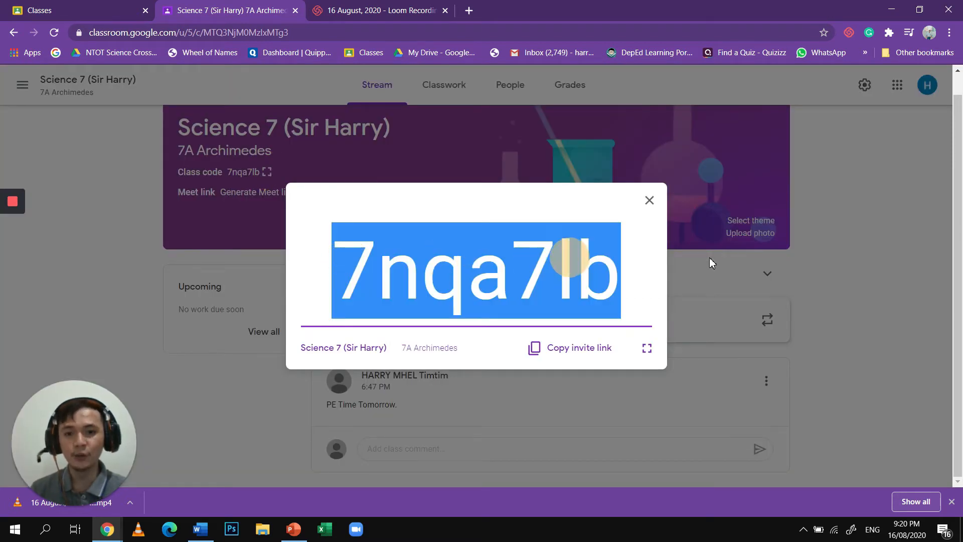
pyautogui.click(600, 355)
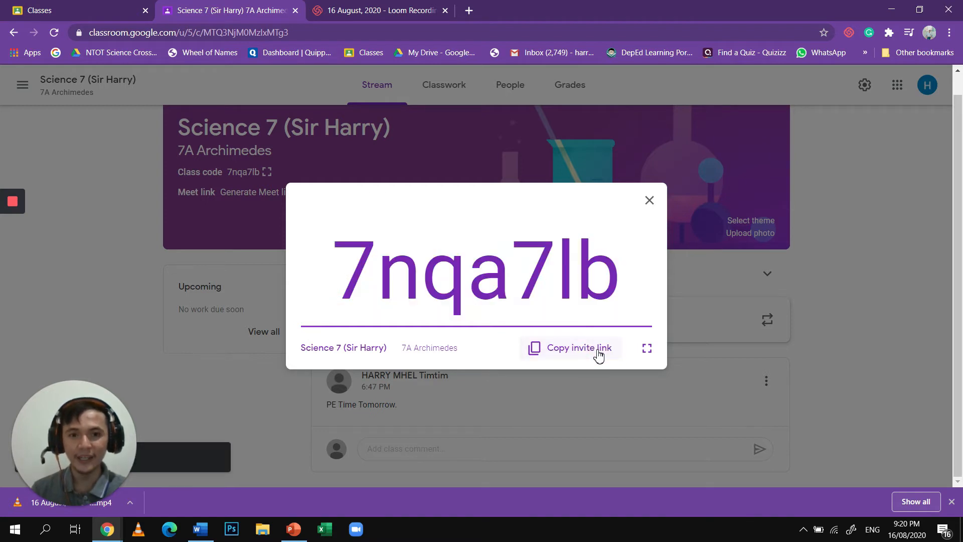
pyautogui.click(725, 167)
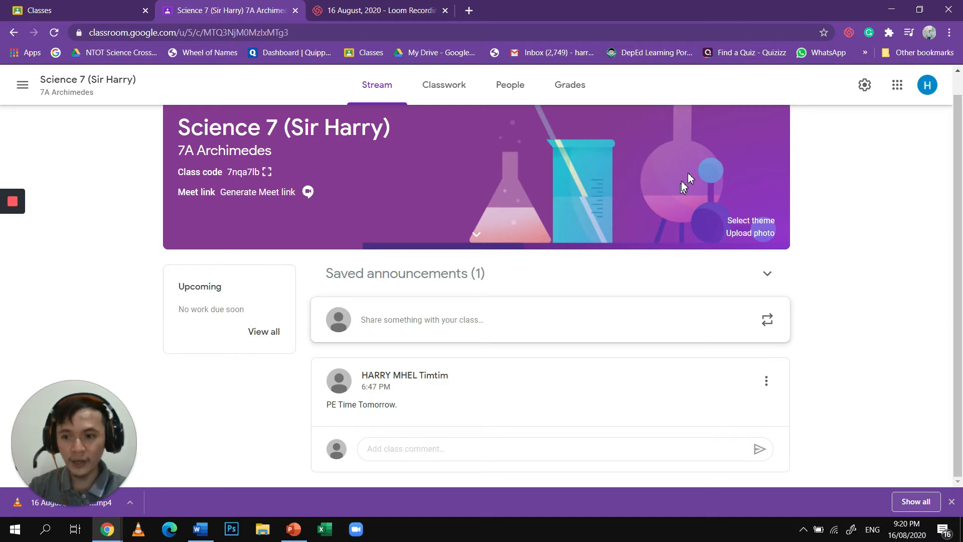
# - Invite a student to the class by finding "harr" and choosing the suggested e-mail contact
pyautogui.click(504, 102)
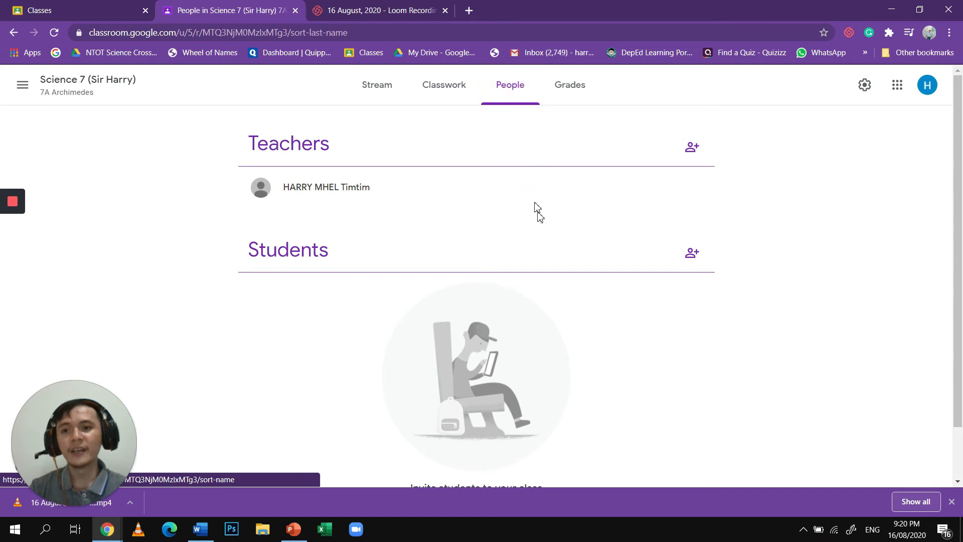
pyautogui.click(693, 254)
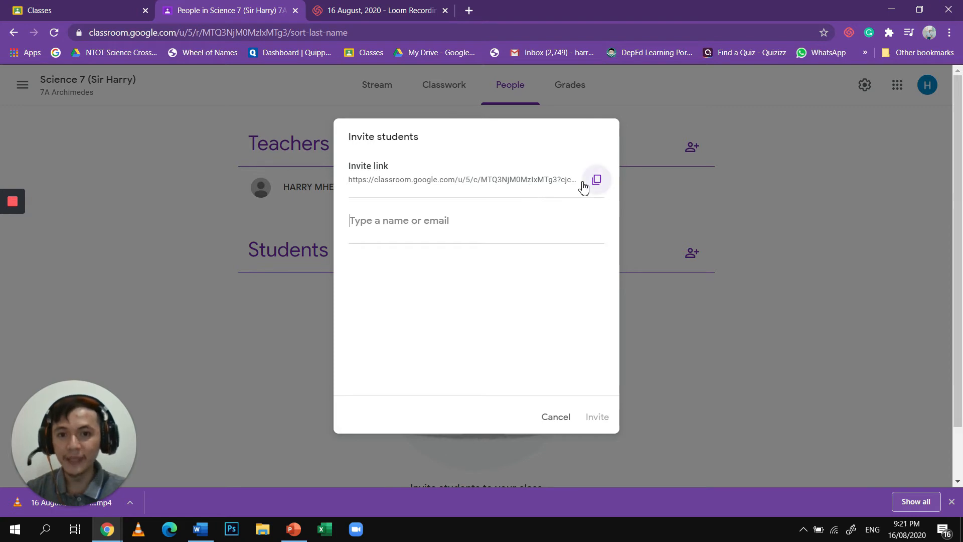
pyautogui.click(454, 221)
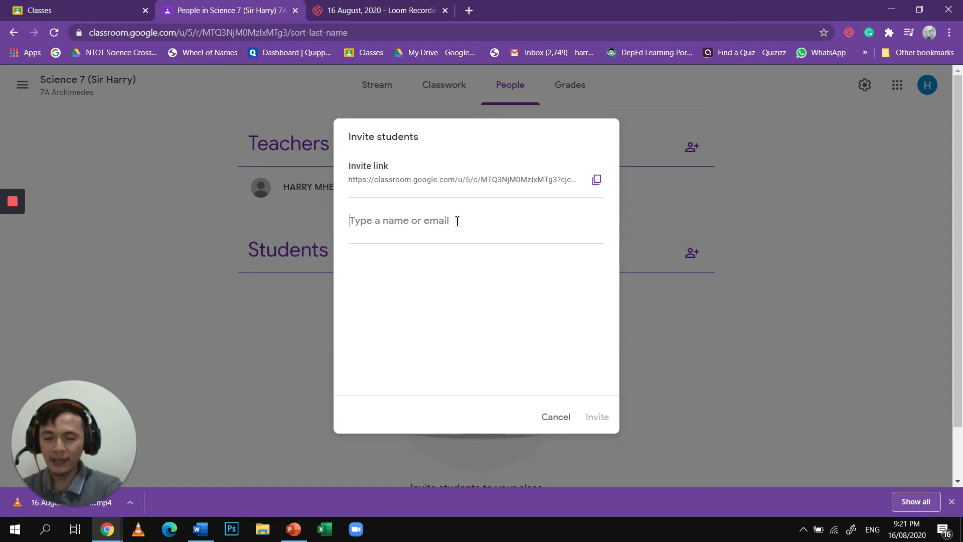
pyautogui.write('harr')
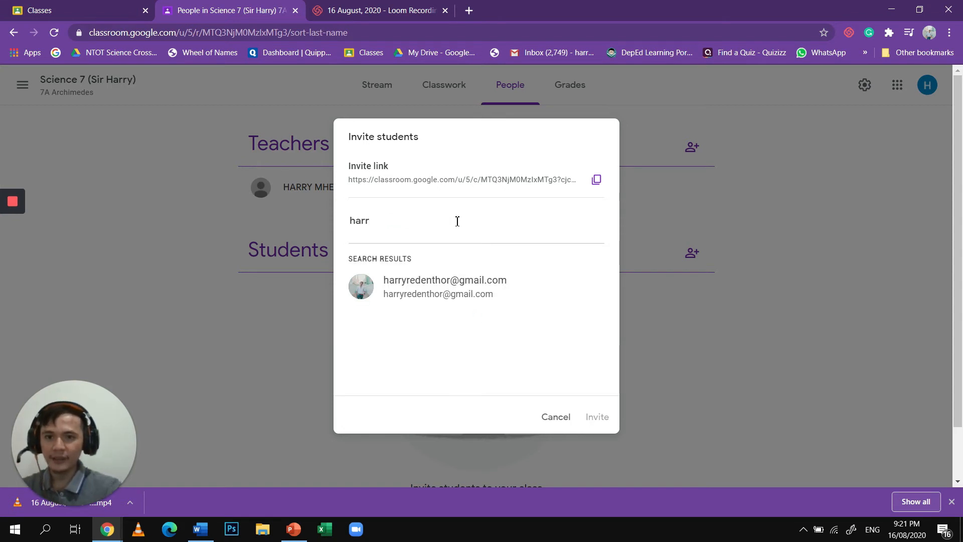
pyautogui.click(451, 281)
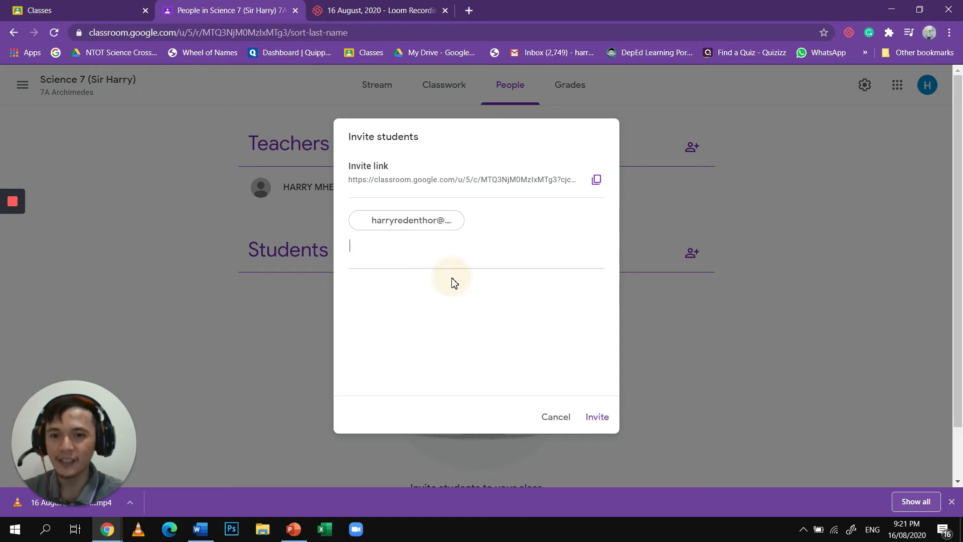
pyautogui.click(593, 419)
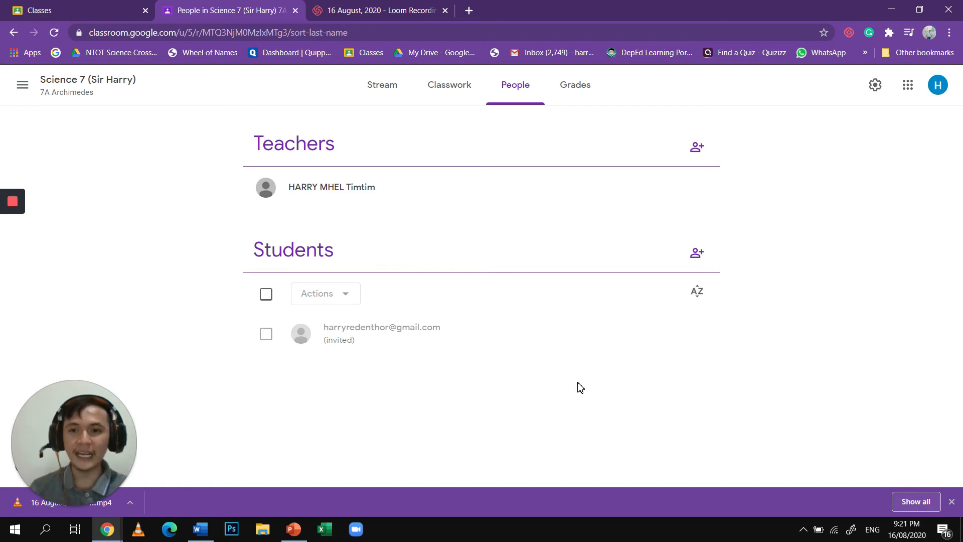
# - Add the topic "1ST QUARTER - SCIENTIFIC INVESTIGATION" to the Science 7 classwork
pyautogui.click(461, 105)
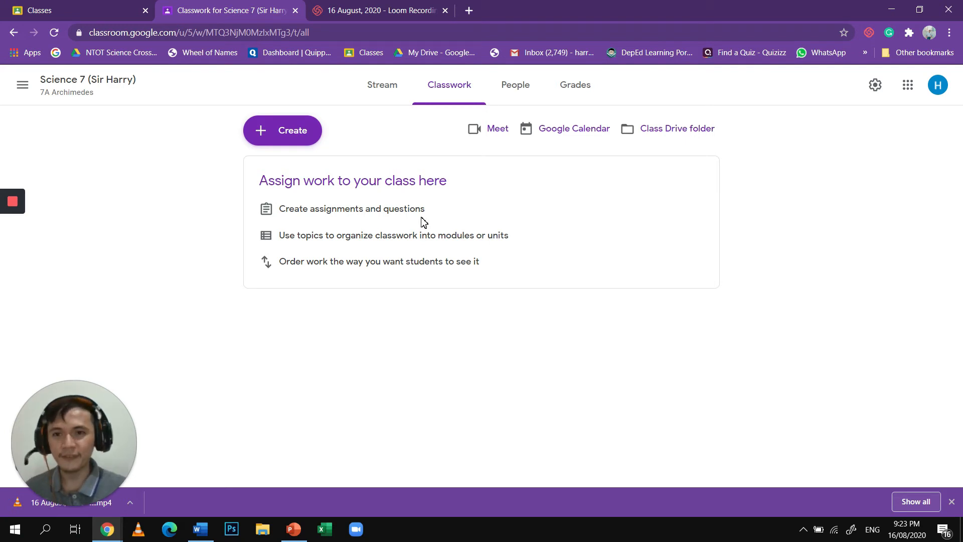
pyautogui.click(288, 129)
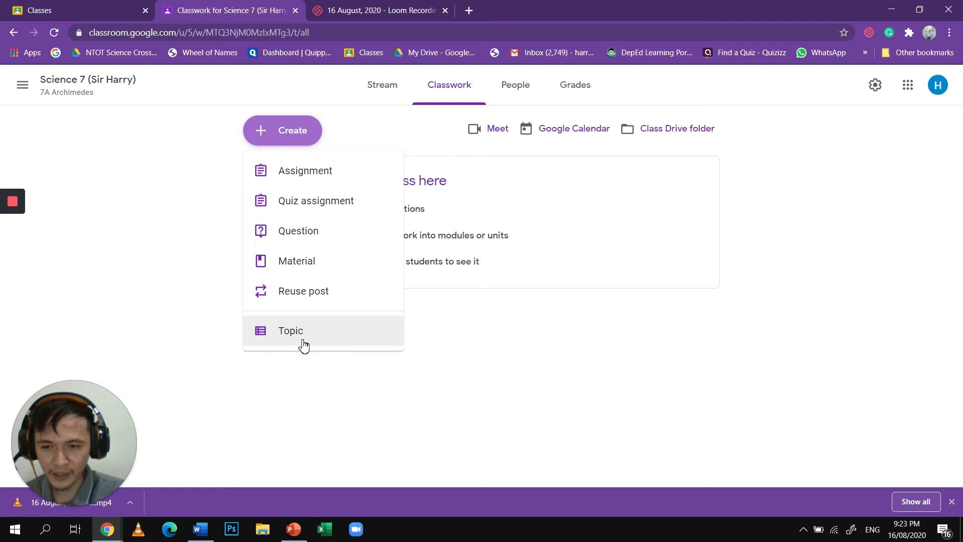
pyautogui.click(302, 130)
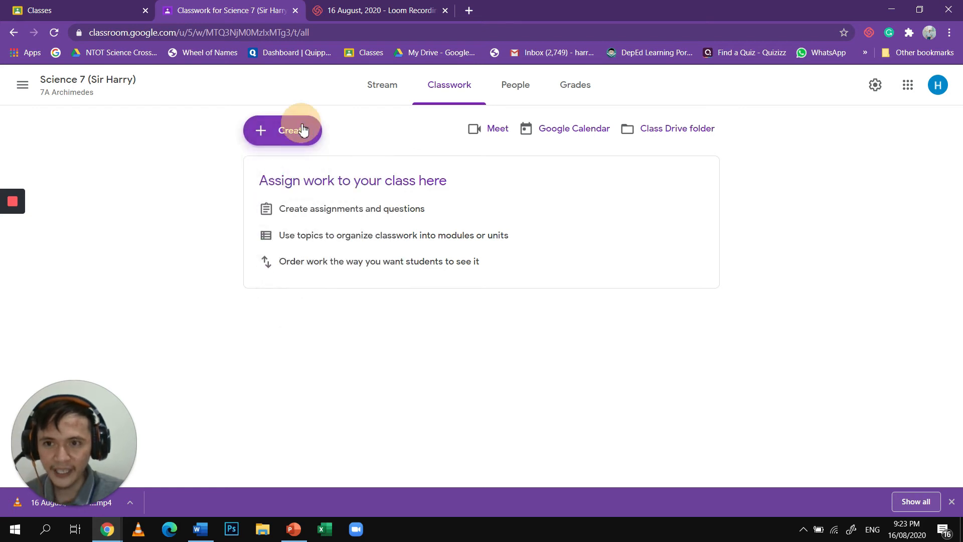
pyautogui.click(303, 130)
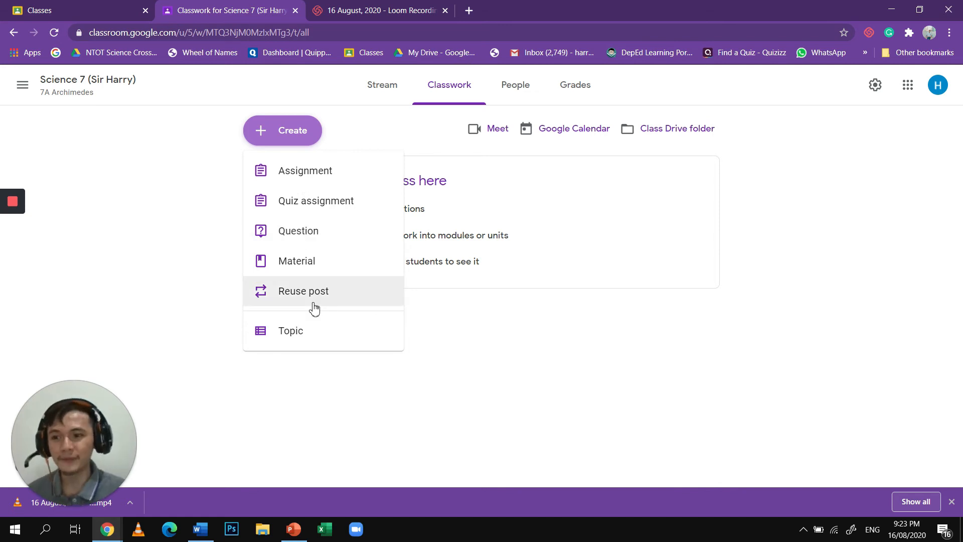
pyautogui.click(310, 343)
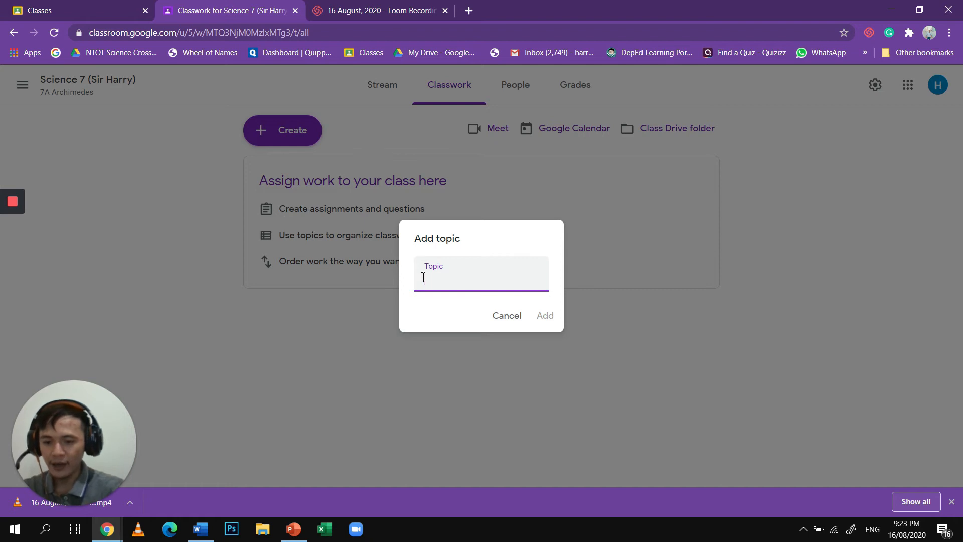
pyautogui.write('QU')
pyautogui.press('BackSpace')
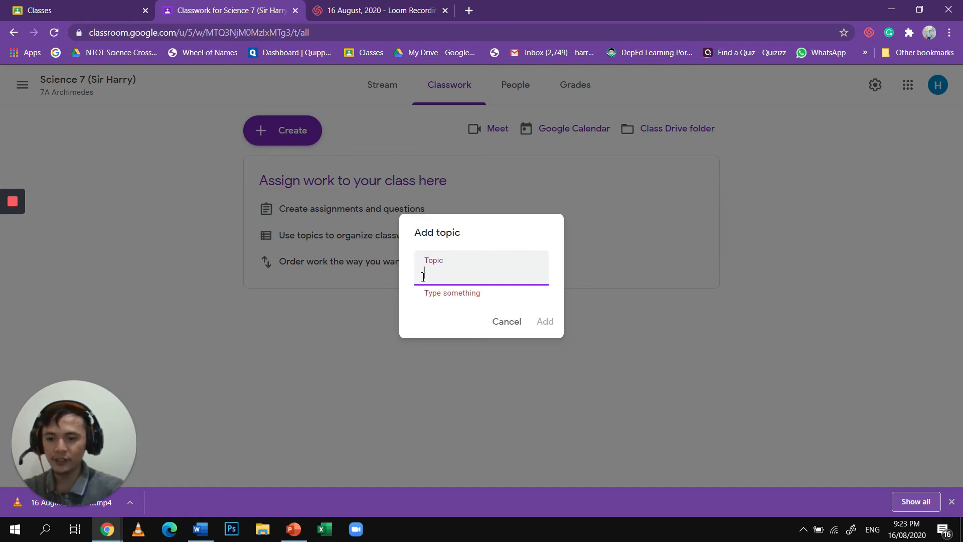
pyautogui.write('1ST QUARTER')
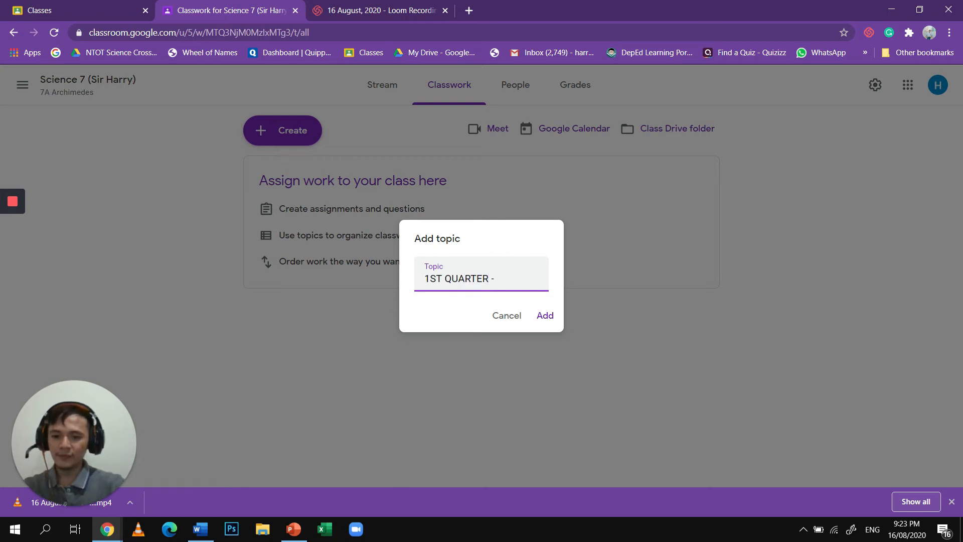
pyautogui.write(' - SC')
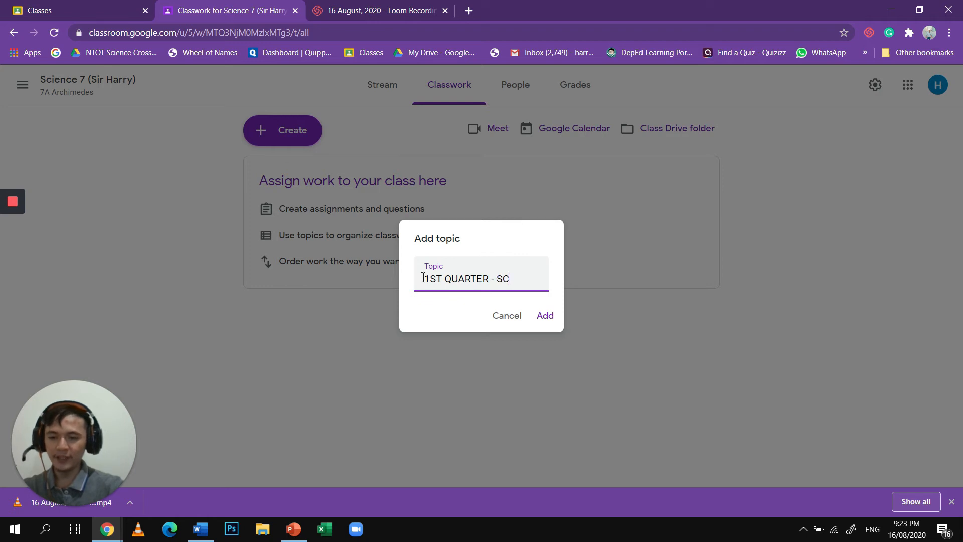
pyautogui.write('IENTI')
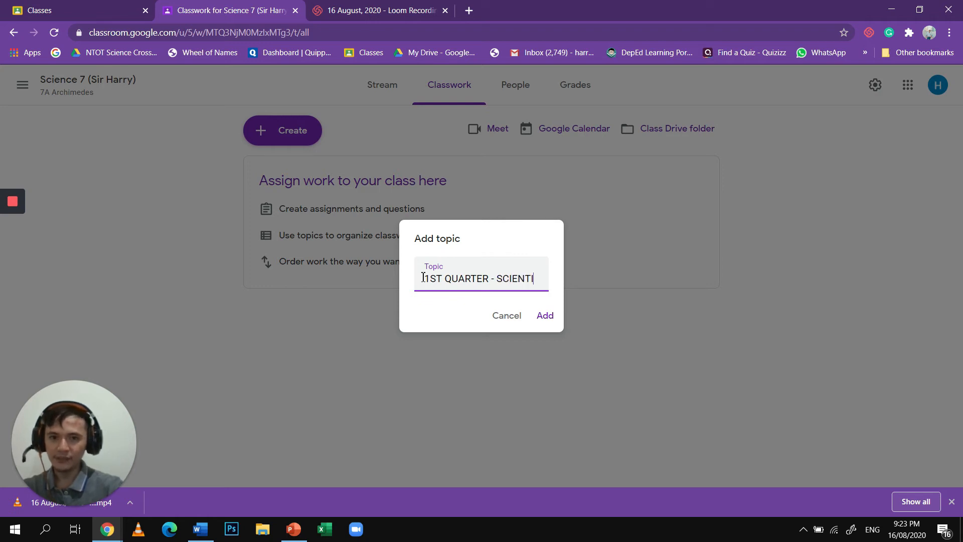
pyautogui.write('FIC INVE')
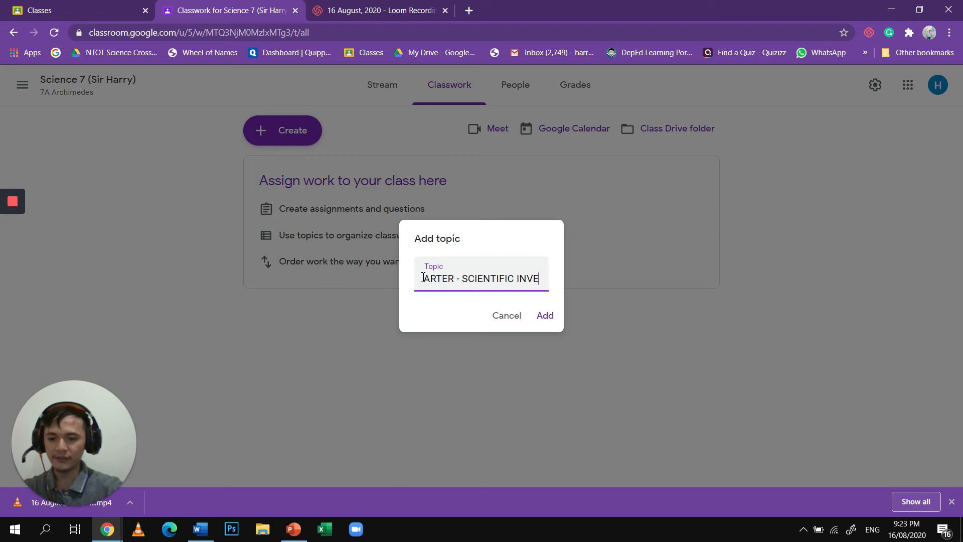
pyautogui.write('STIGATION')
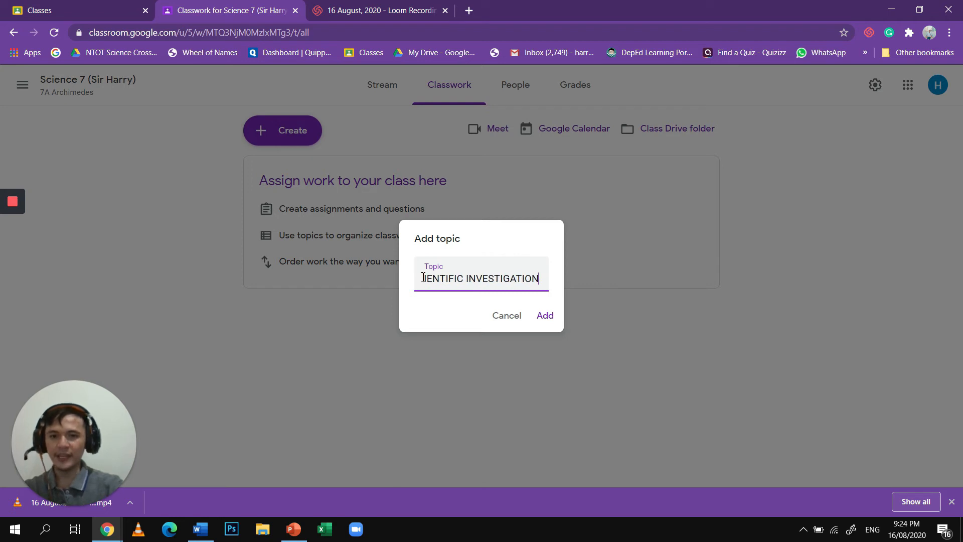
pyautogui.click(545, 316)
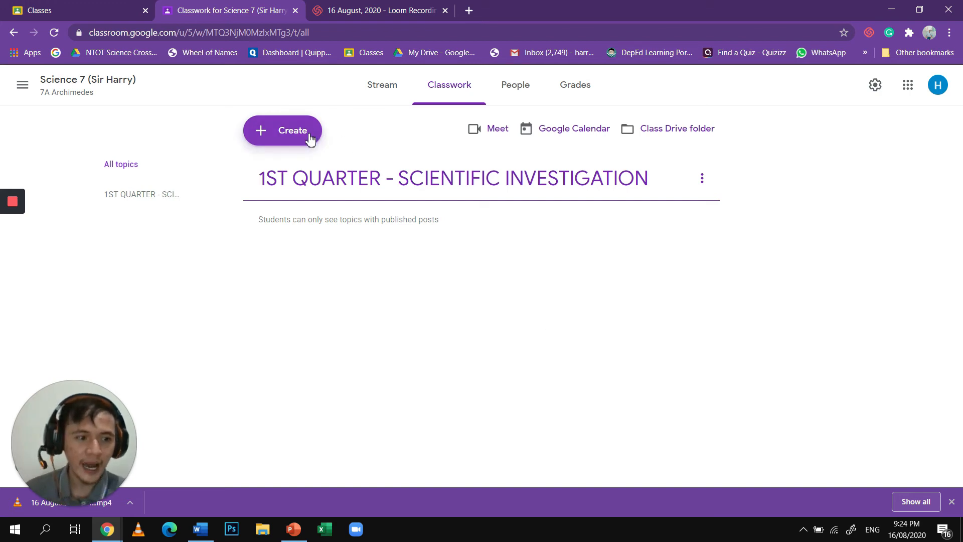
# - Create a new assignment titled "Activity 1 - Scientific Method" and dismiss the feature tips
pyautogui.click(292, 130)
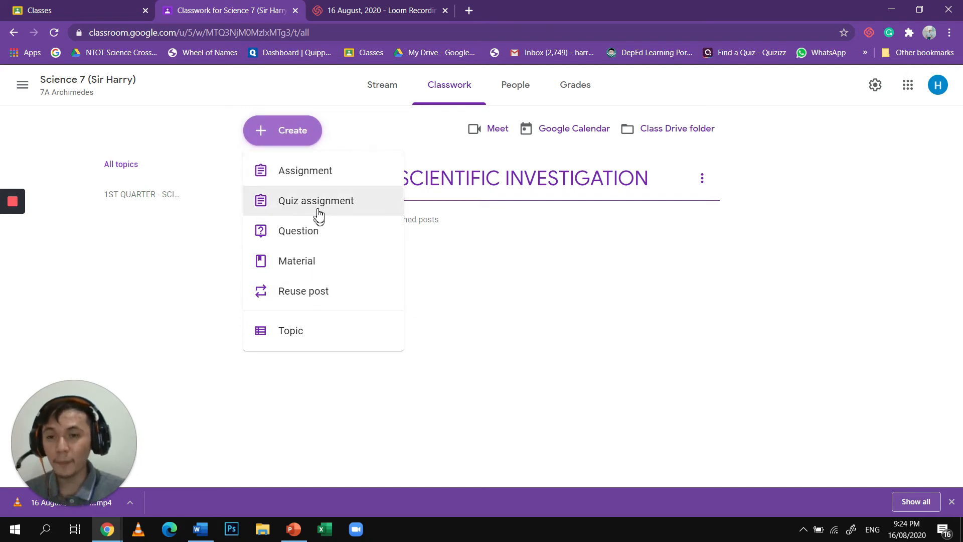
pyautogui.click(321, 176)
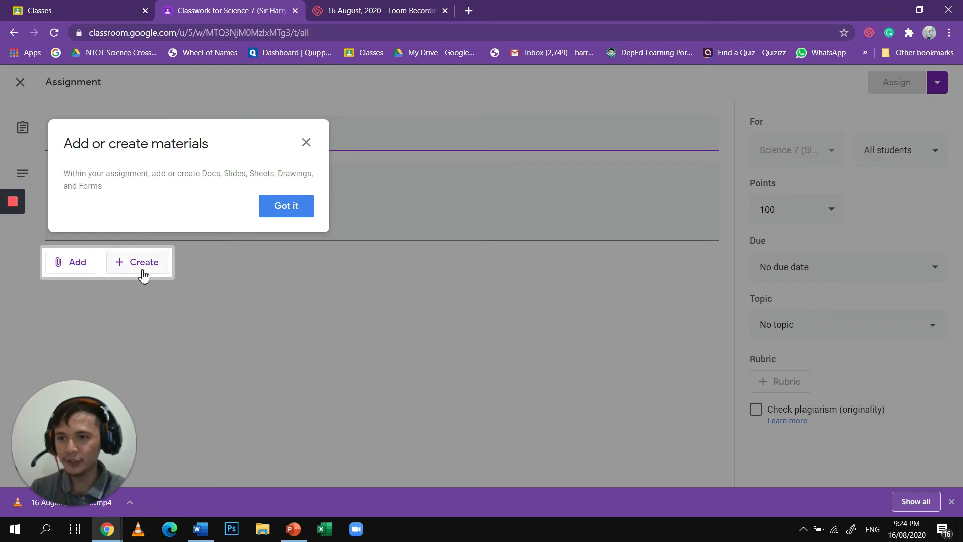
pyautogui.click(270, 218)
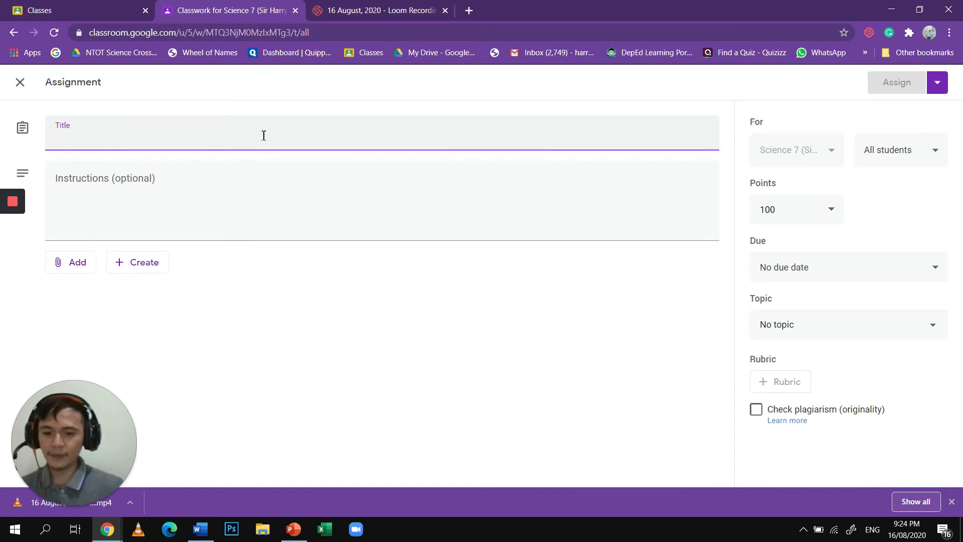
pyautogui.write('Activ')
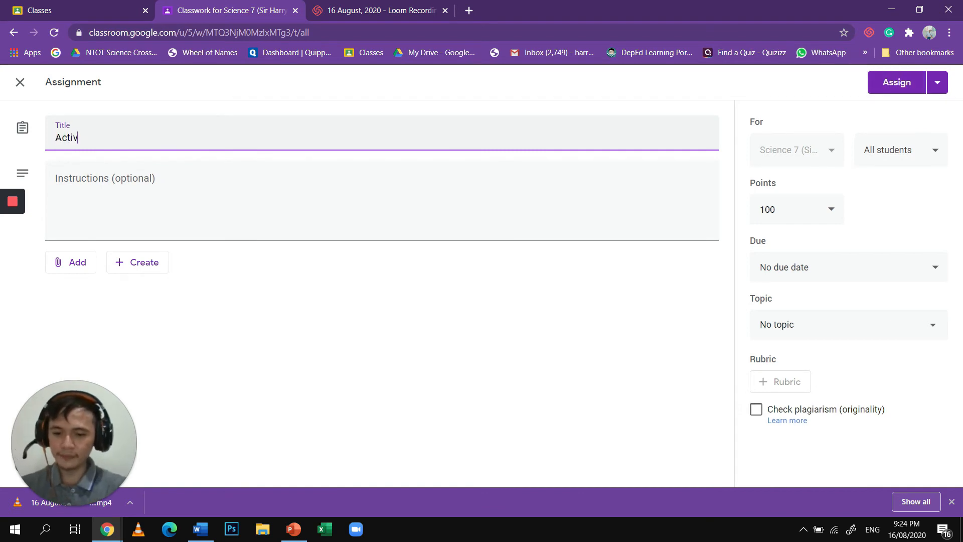
pyautogui.write('ity 1 - Sci')
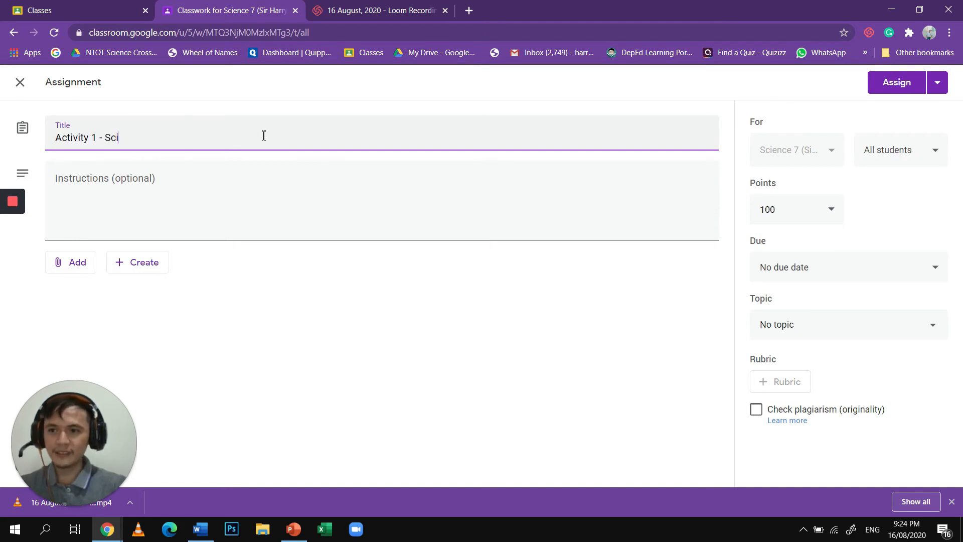
pyautogui.press('BackSpace')
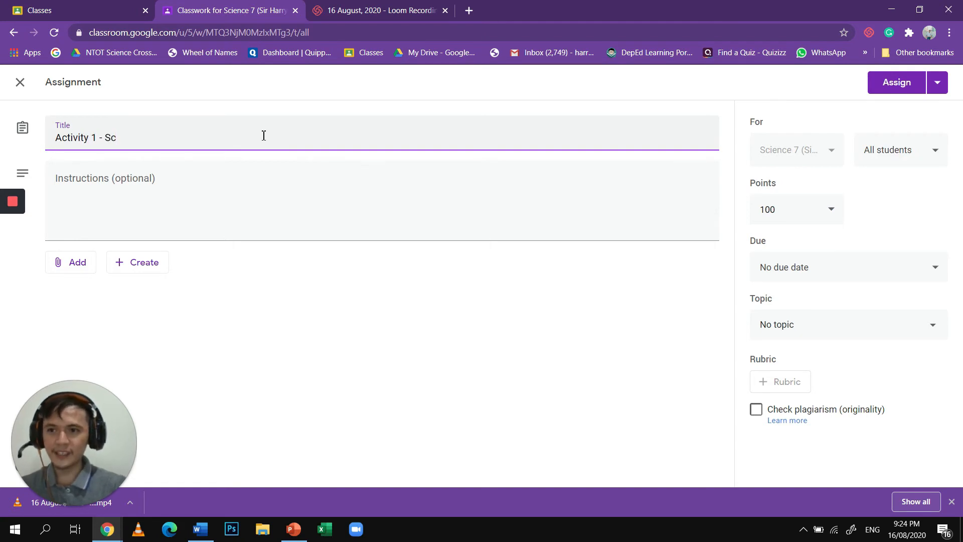
pyautogui.write('cien')
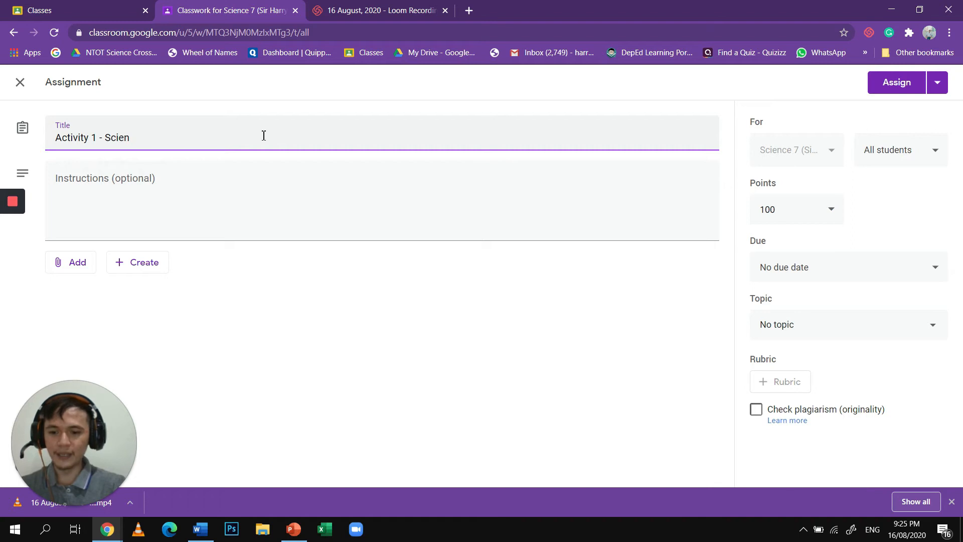
pyautogui.write('tific Method')
pyautogui.press('Tab')
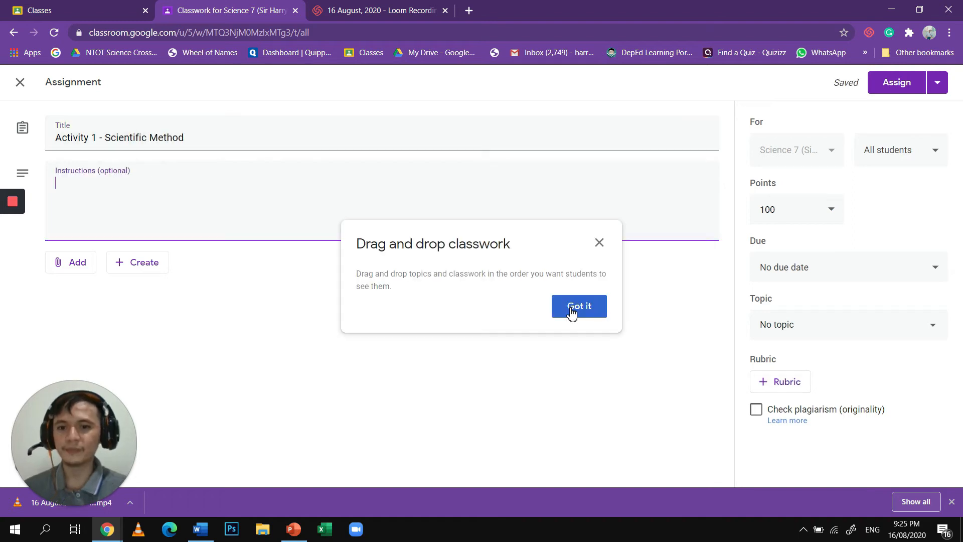
pyautogui.click(572, 312)
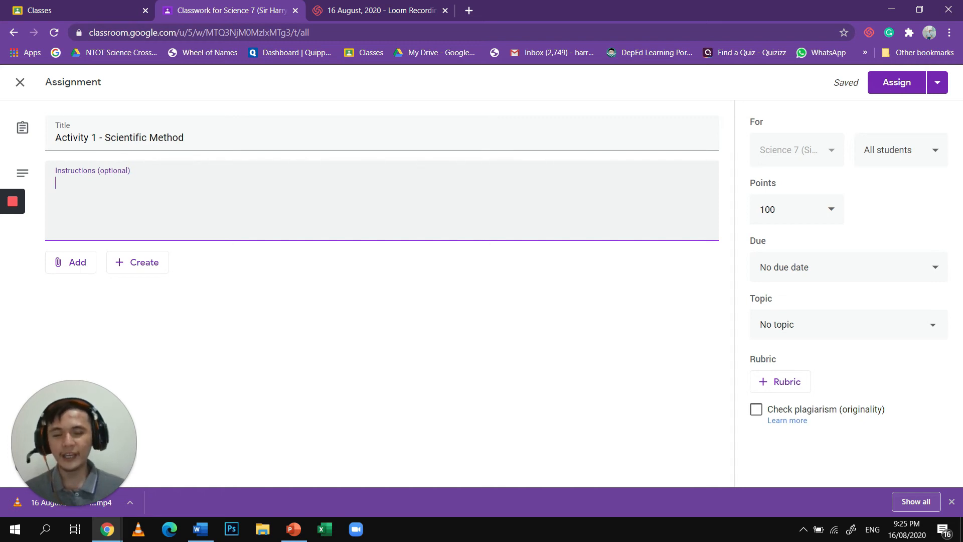
# - Write the assignment instructions as three numbered lines: "1. open the file", "2. jdshbwjfjewfjewbjfhnjewhnfnwjfjwndjf" and "3. jewndjwbnnjfnjnfjdnfjdnf"
pyautogui.write('1. open the file ')
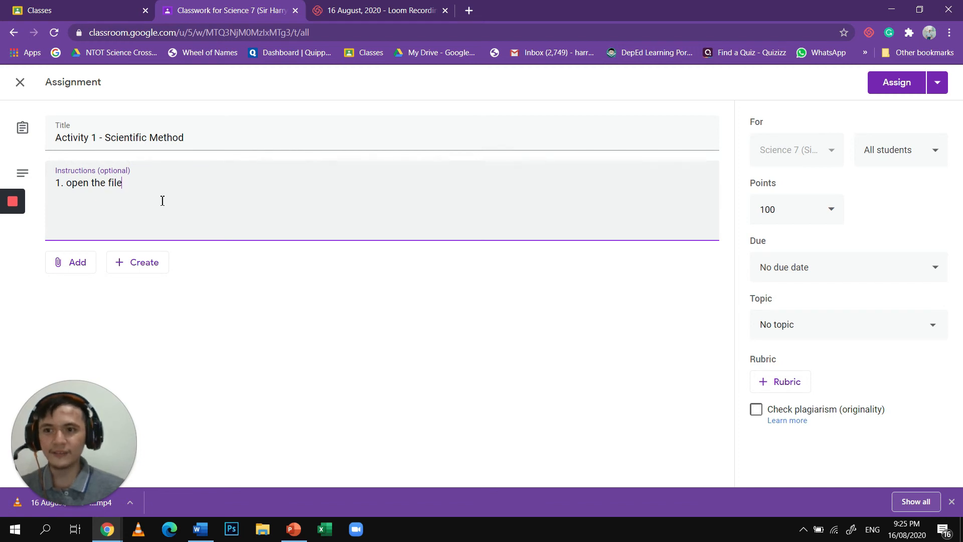
pyautogui.write('2. j')
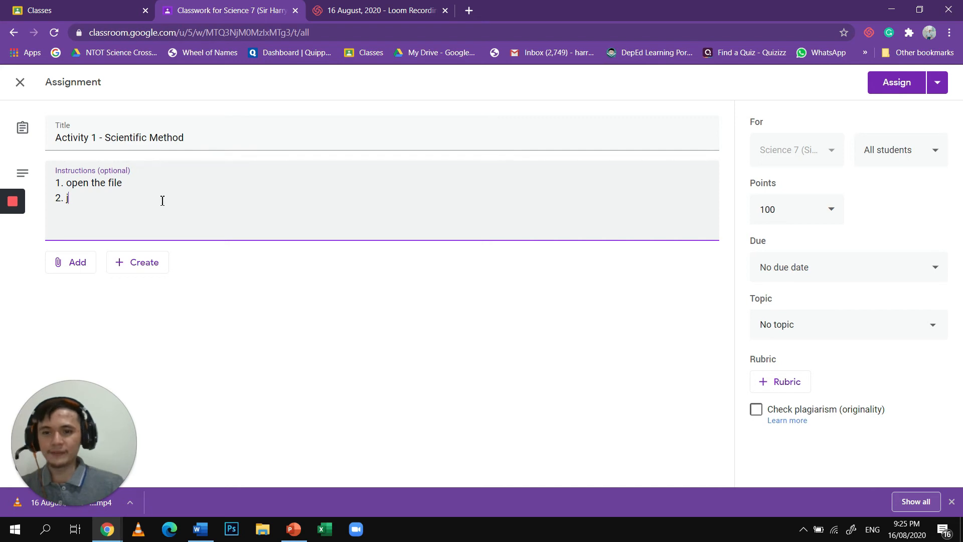
pyautogui.write('dshbwjfjewfjewbjfhnjewhnfnwjfjwndjf')
pyautogui.press('Return')
pyautogui.write('j')
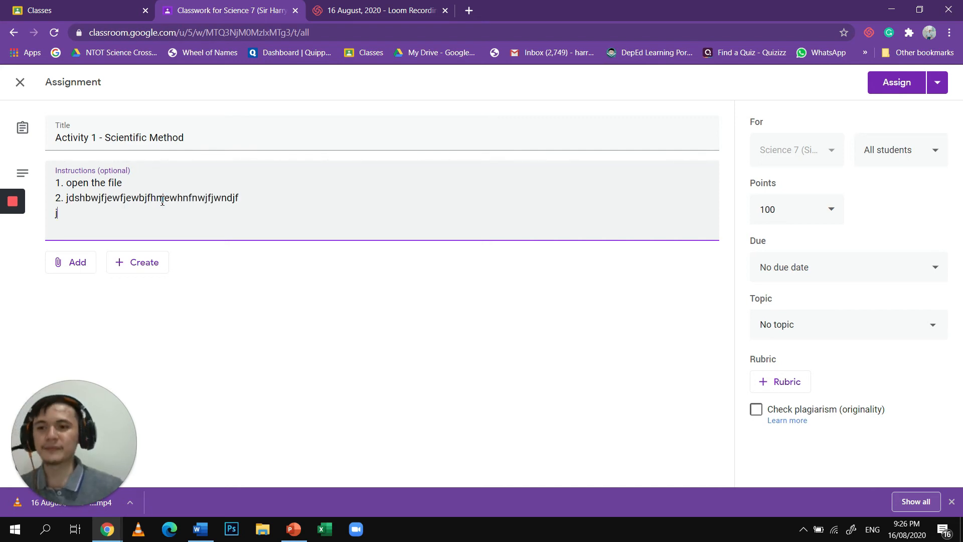
pyautogui.write('ewndjwbnnjfnjnfjdnfjdnf')
pyautogui.press('Return')
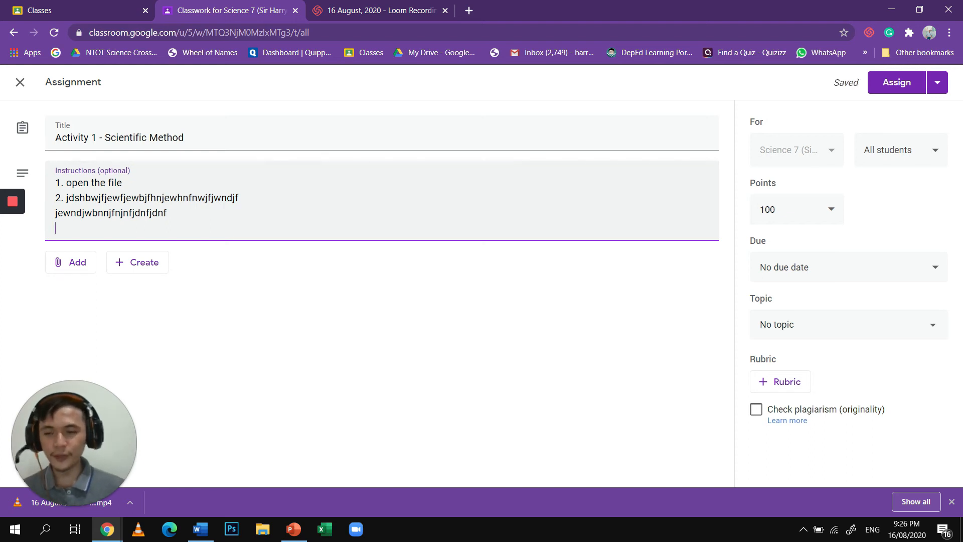
pyautogui.press('Up')
pyautogui.write('3.')
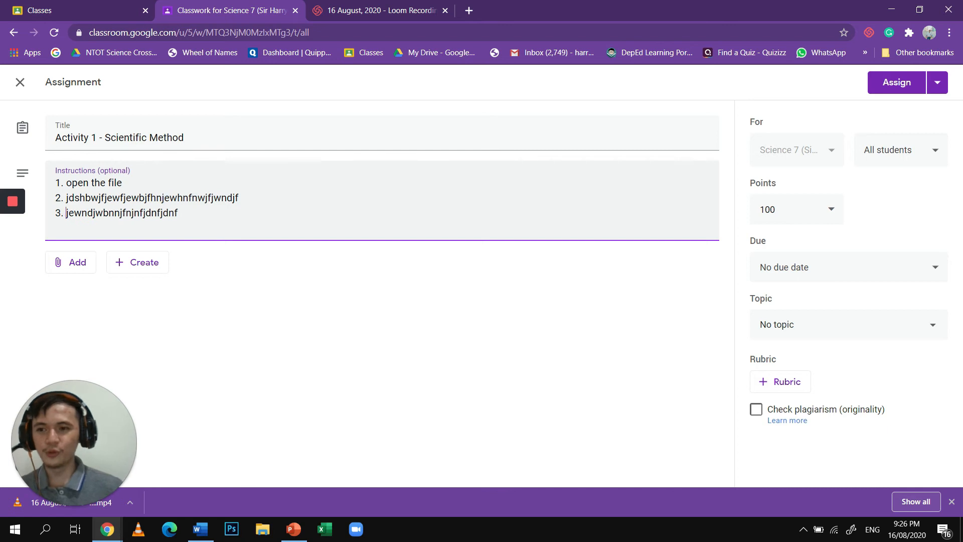
pyautogui.click(162, 201)
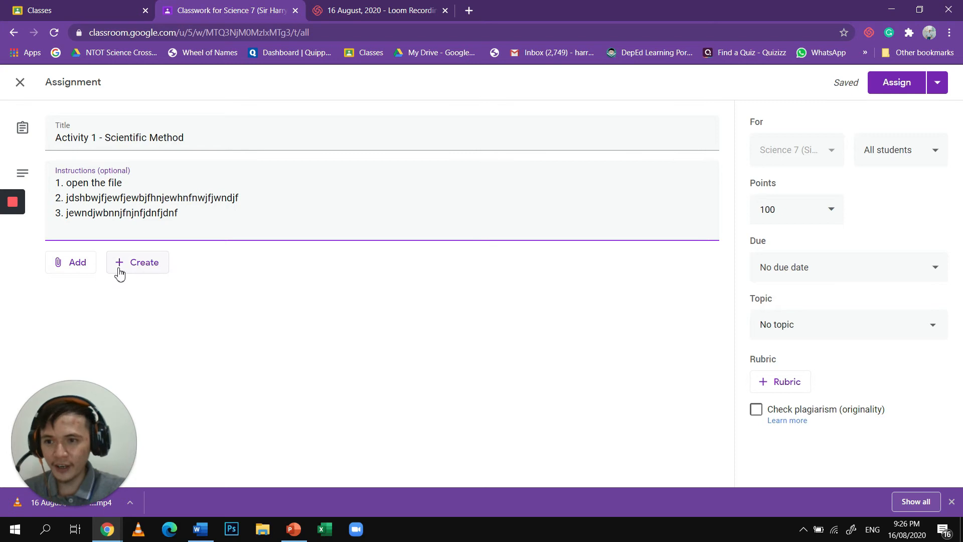
# - Attach the image peace family.jpg from Google Drive to the assignment and dismiss the sharing settings tip
pyautogui.click(63, 271)
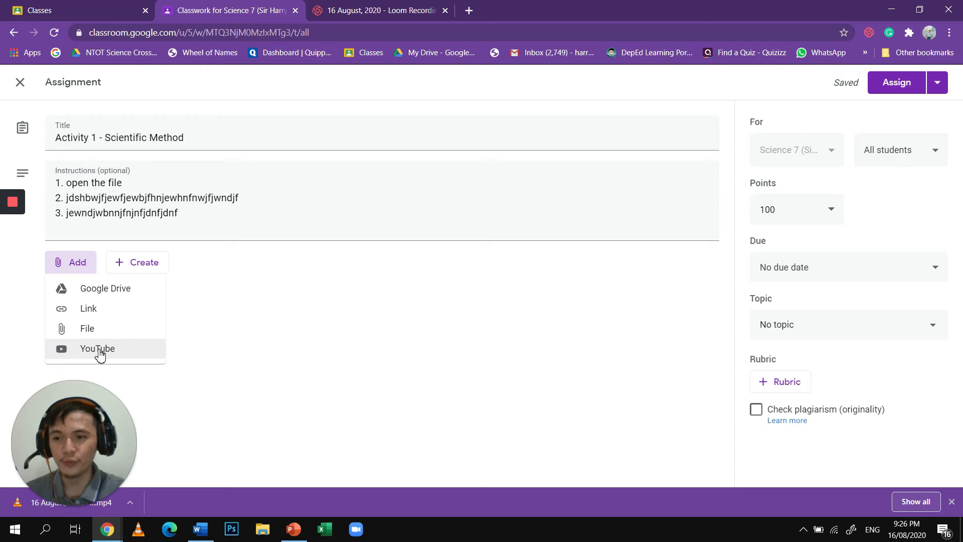
pyautogui.click(105, 299)
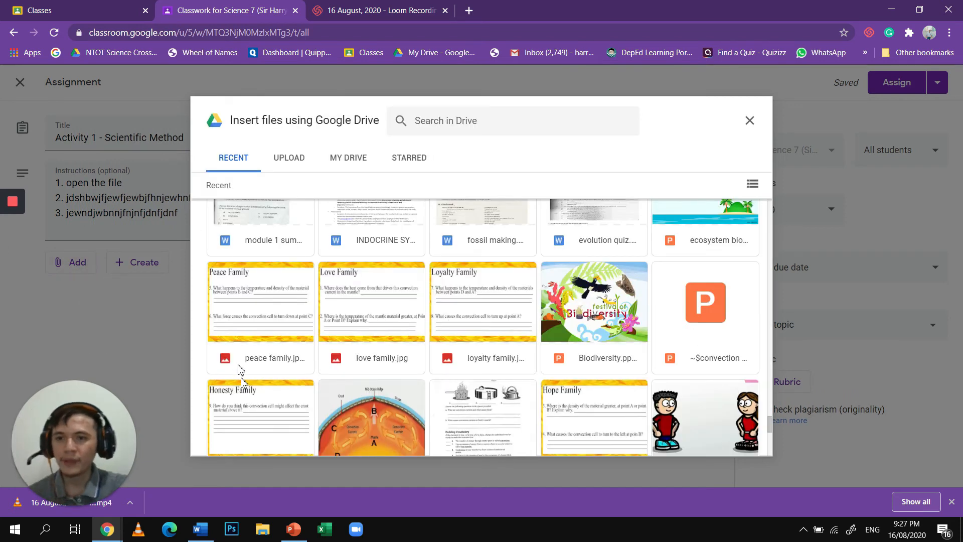
pyautogui.click(266, 314)
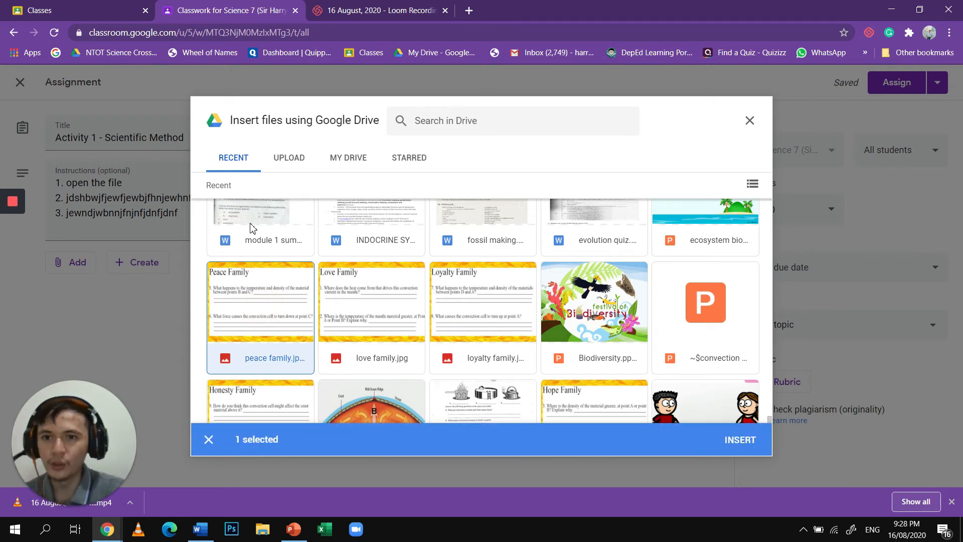
pyautogui.click(259, 317)
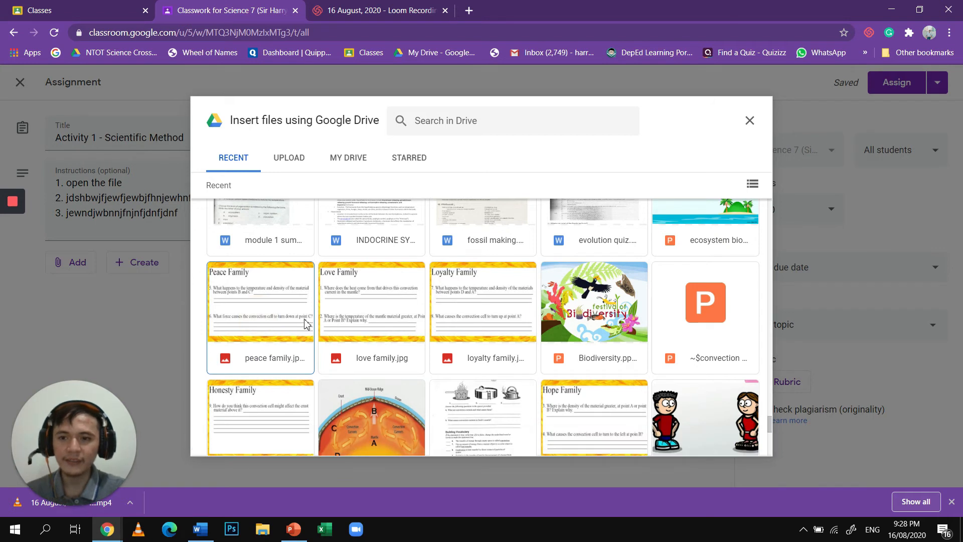
pyautogui.click(273, 314)
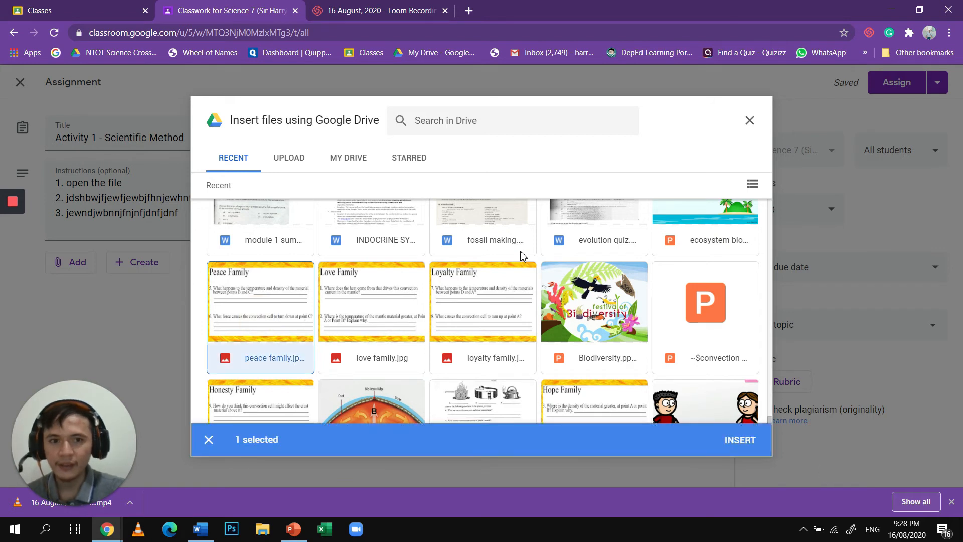
pyautogui.click(740, 440)
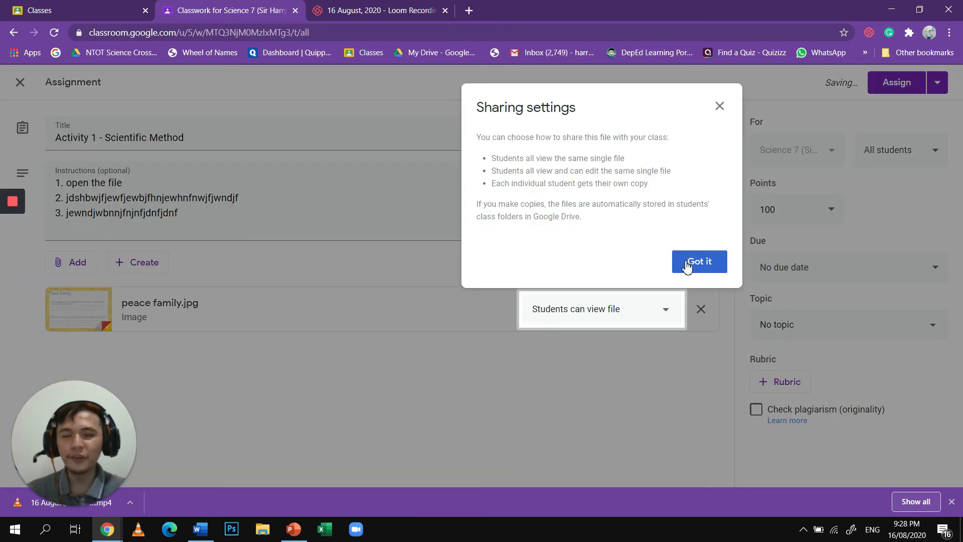
pyautogui.click(687, 266)
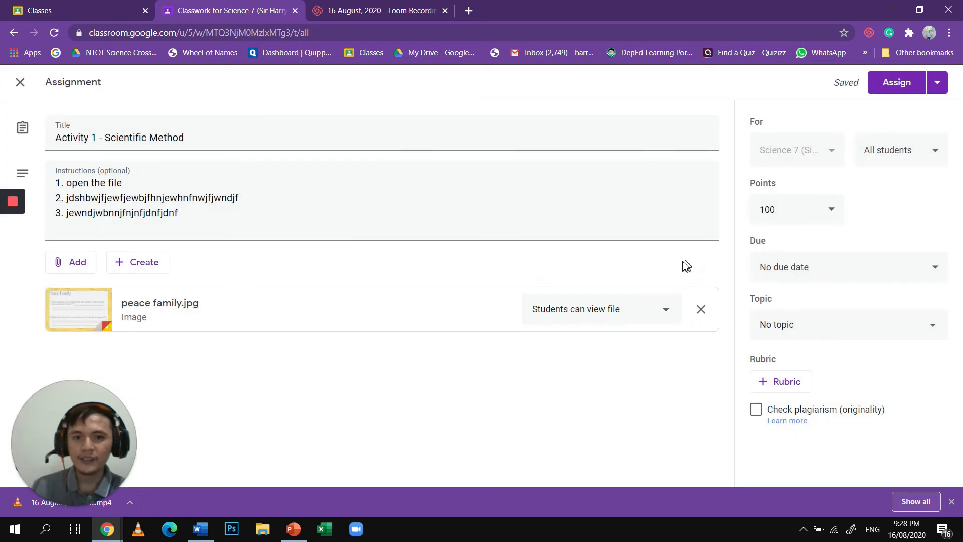
# - Set the peace family.jpg attachment's sharing option to "Make a copy for each student"
pyautogui.click(659, 315)
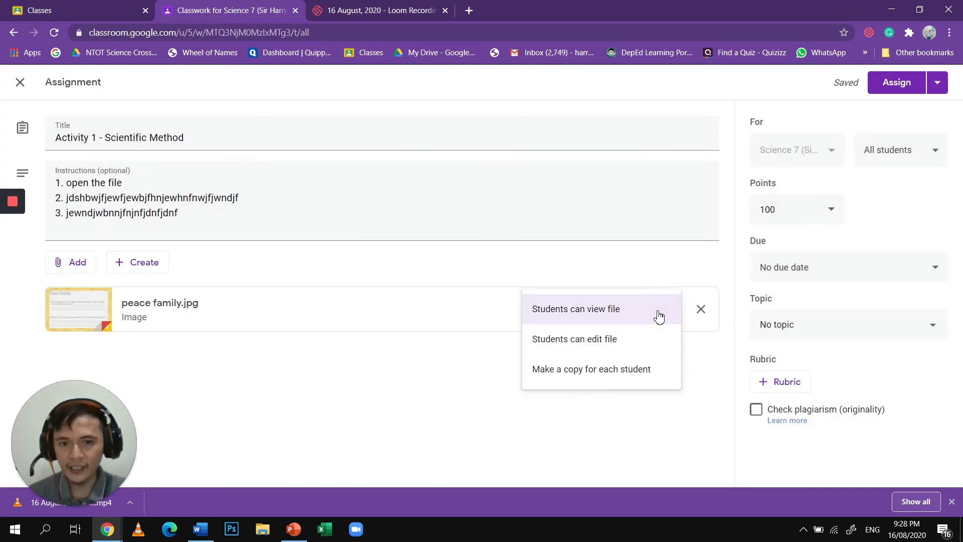
pyautogui.click(625, 383)
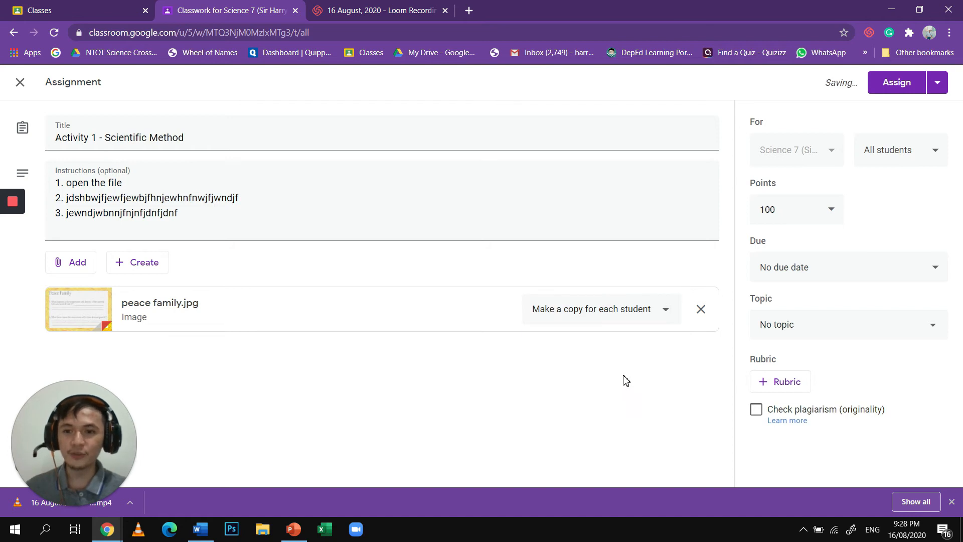
pyautogui.click(616, 320)
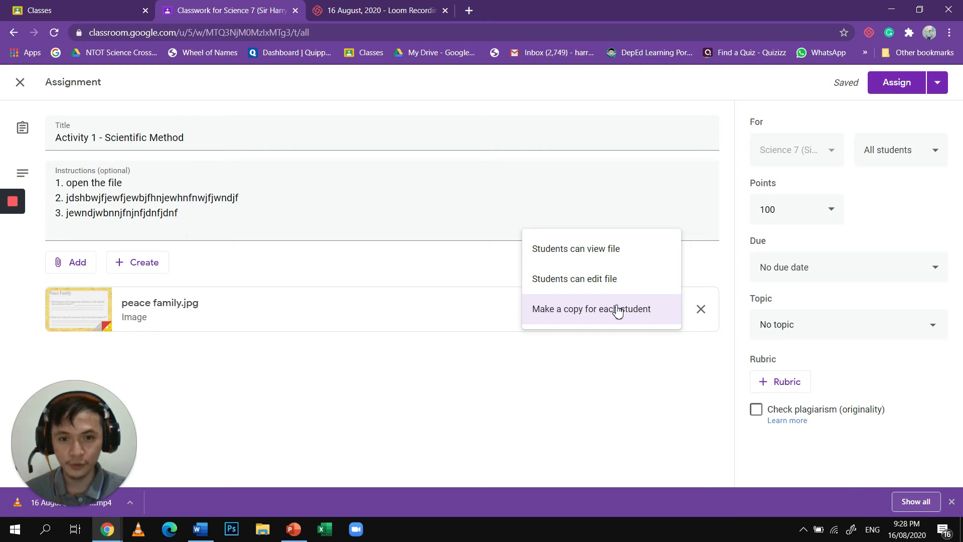
pyautogui.click(618, 311)
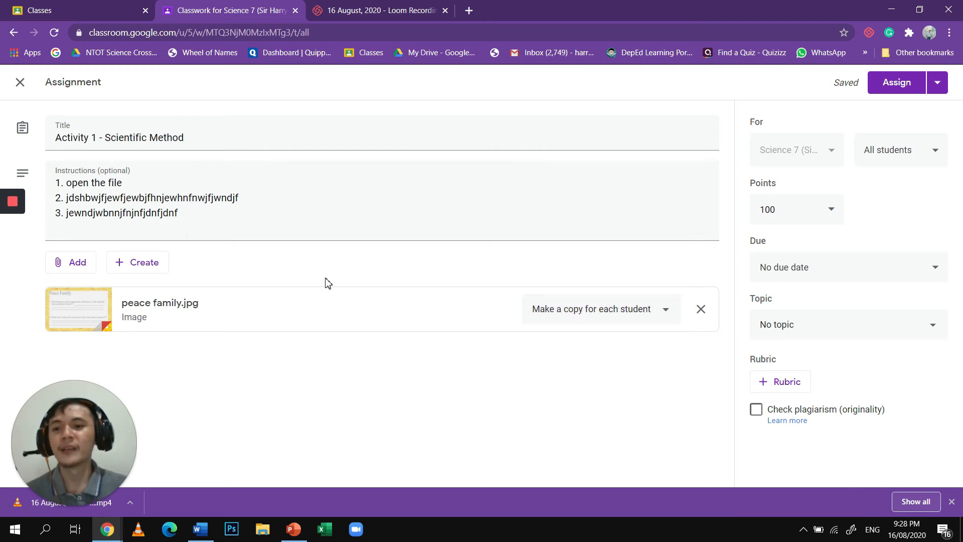
# - Copy the share link of the 16 August, 2020 Loom recording and attach it to the assignment as a link
pyautogui.click(82, 267)
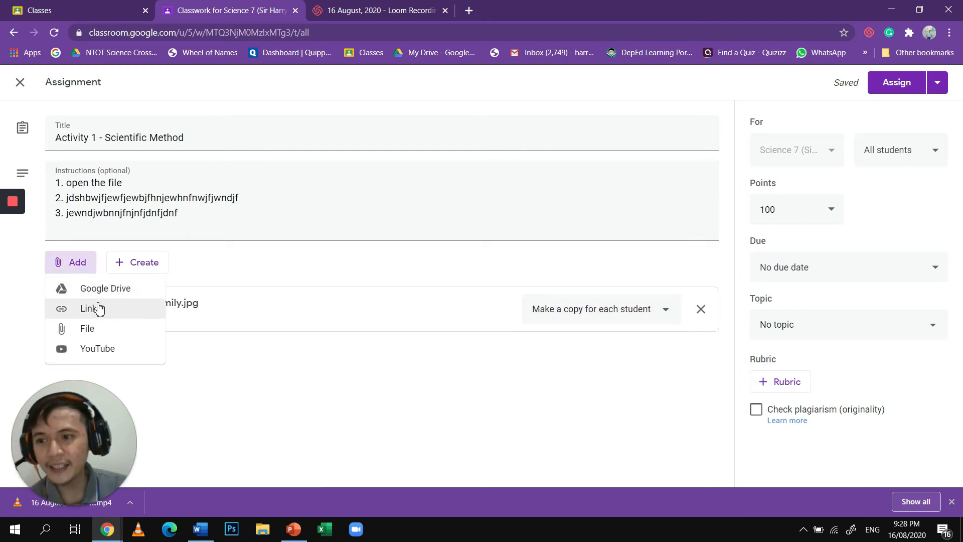
pyautogui.click(99, 308)
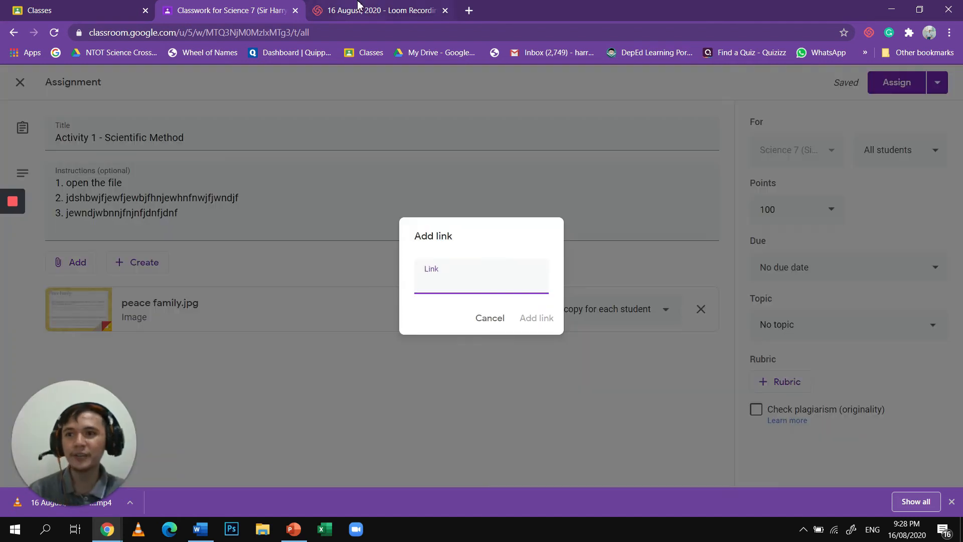
pyautogui.click(358, 5)
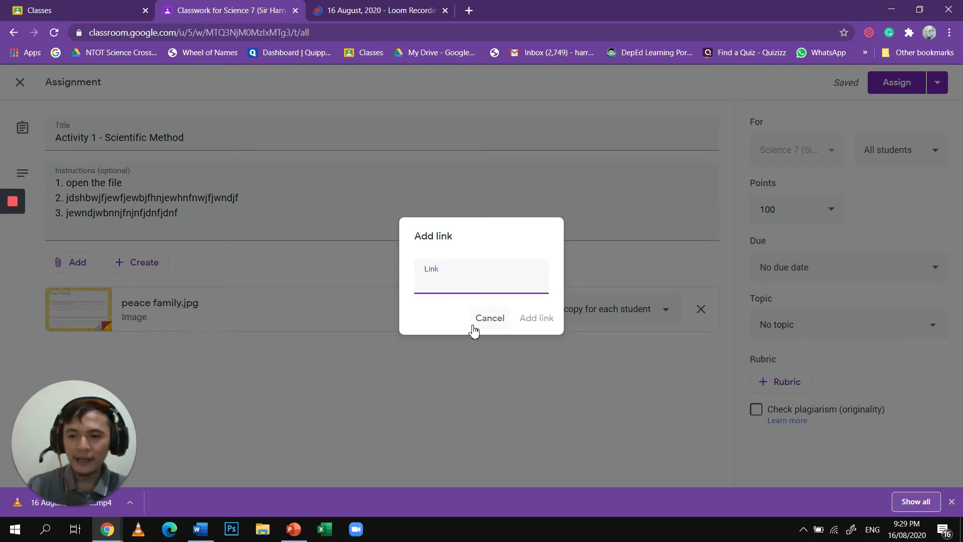
pyautogui.hotkey('ctrl', 'v')
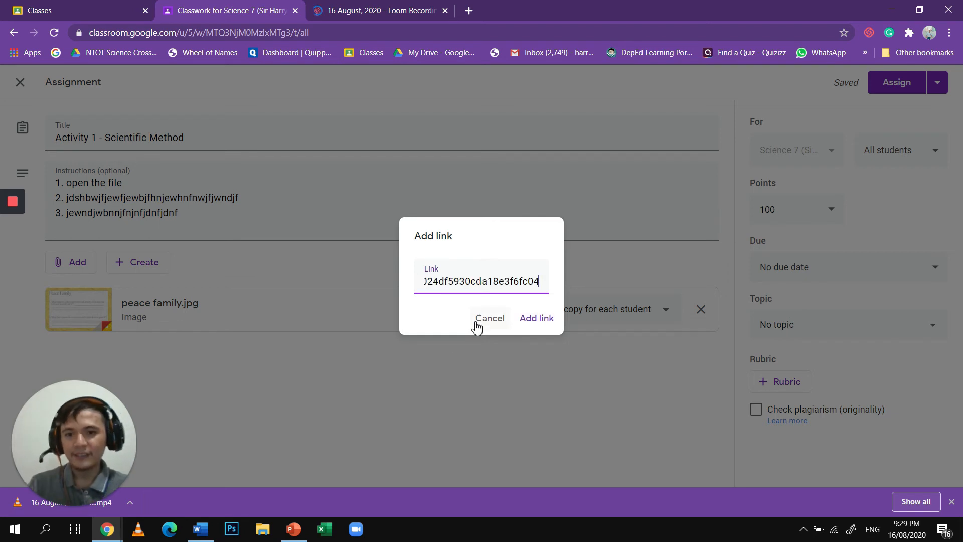
pyautogui.click(531, 320)
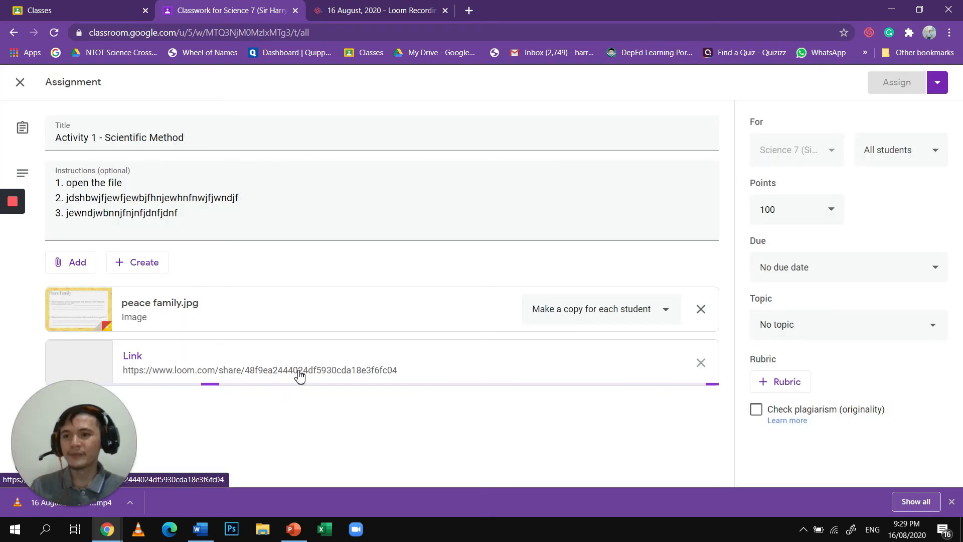
# - Upload emcee.docx from the Downloads folder as an attachment and set it to "Make a copy for each student"
pyautogui.click(78, 270)
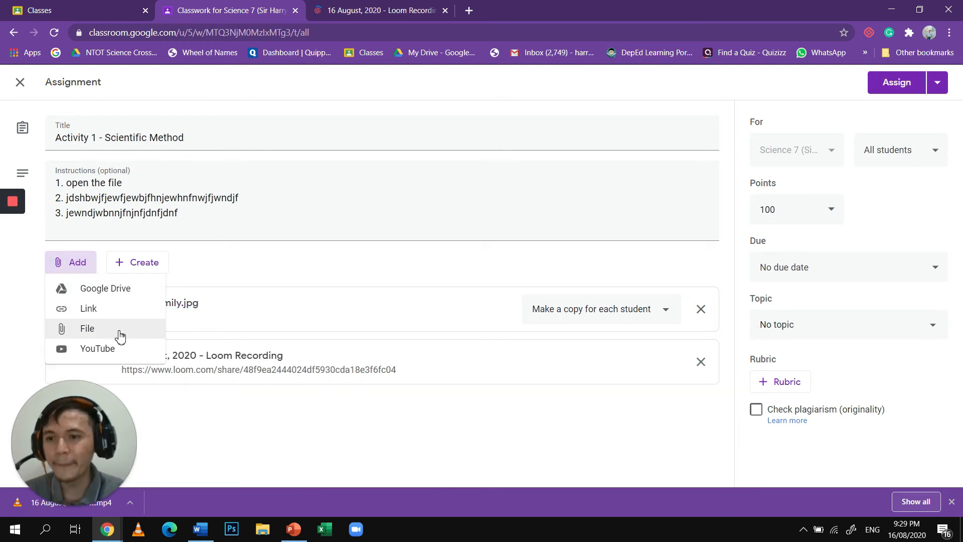
pyautogui.click(120, 335)
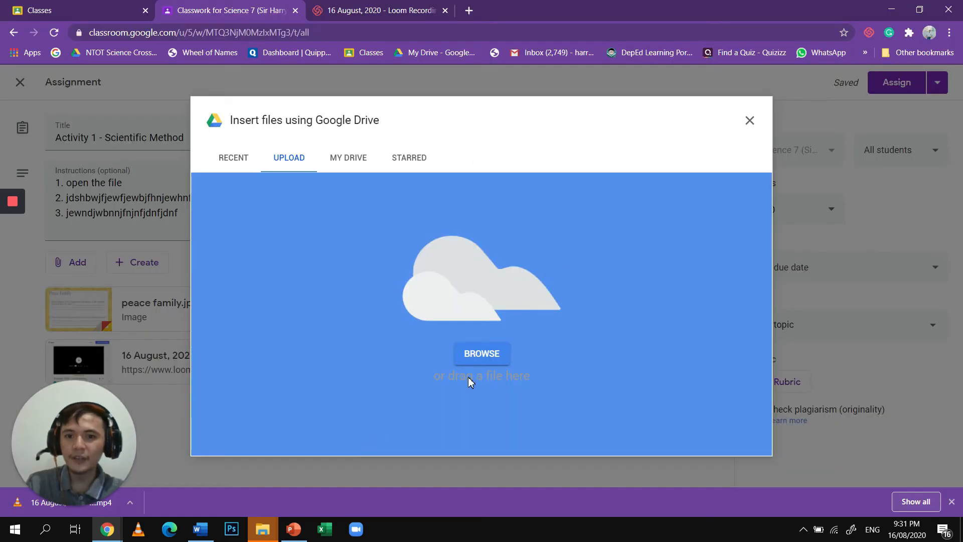
pyautogui.click(493, 357)
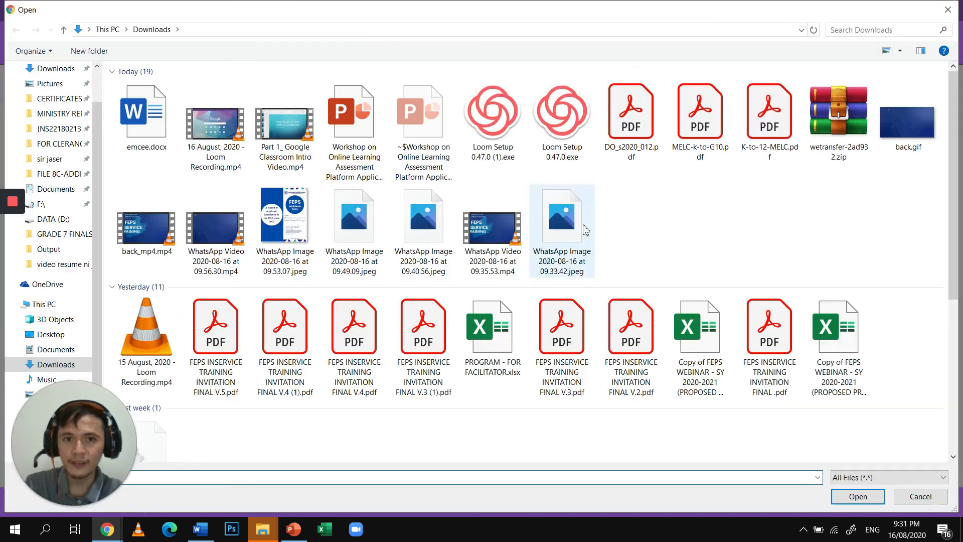
pyautogui.click(145, 125)
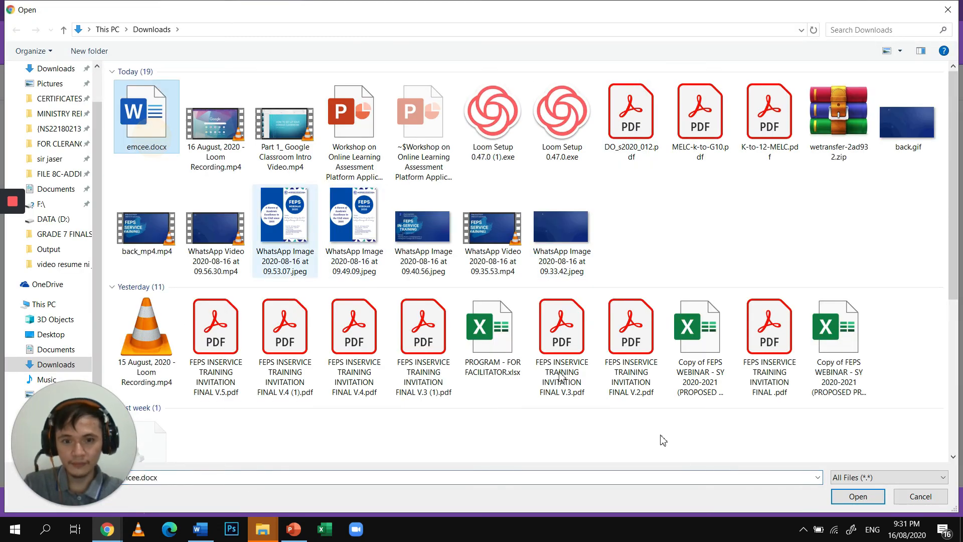
pyautogui.click(851, 496)
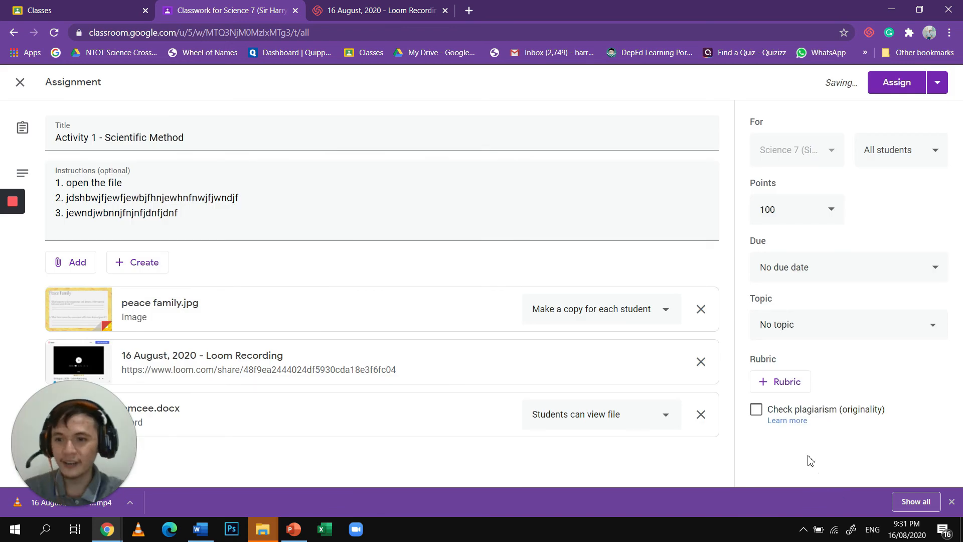
pyautogui.click(603, 418)
pyautogui.click(606, 456)
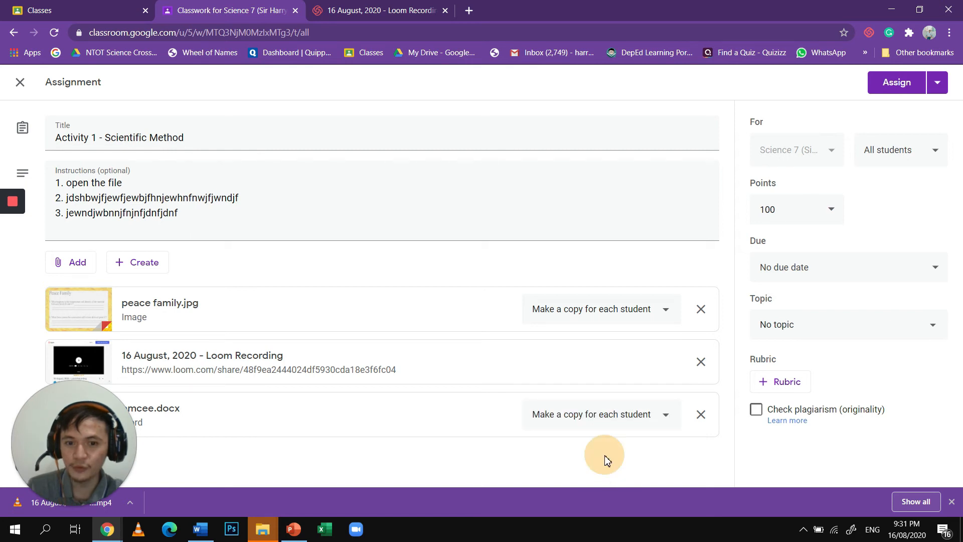
# - Search YouTube for "Scientific method" and attach the video "The Scientific Method: Steps, Examples, Tips, and Exercise"
pyautogui.click(70, 263)
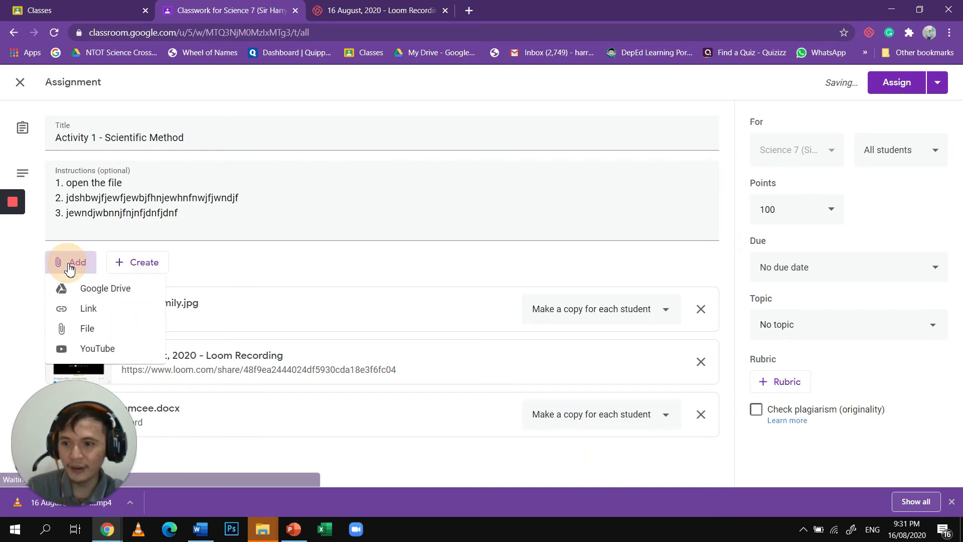
pyautogui.click(122, 353)
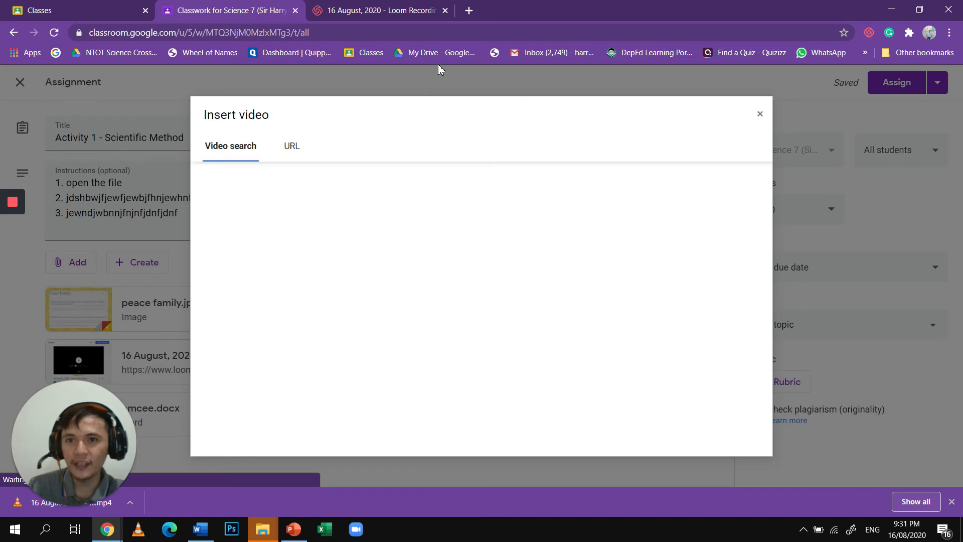
pyautogui.click(385, 184)
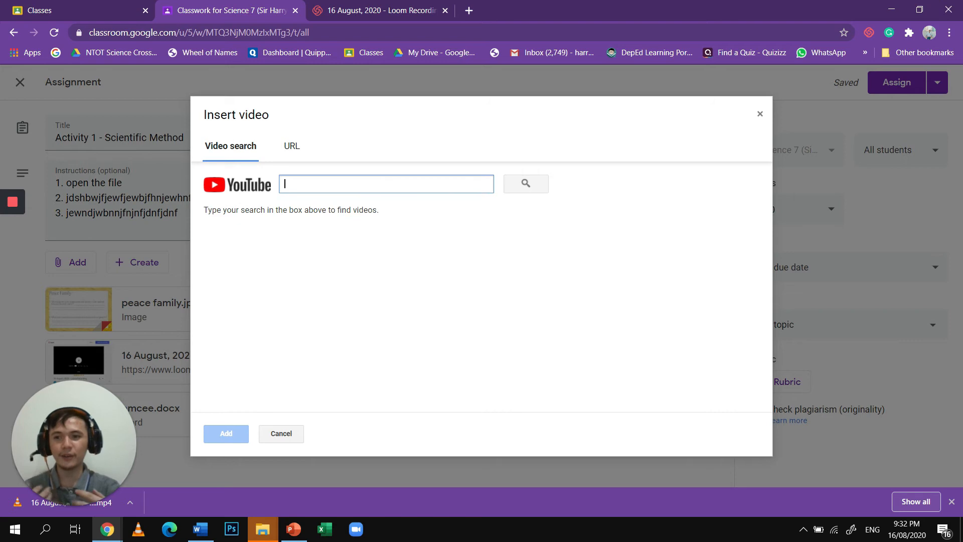
pyautogui.write('Scientific method')
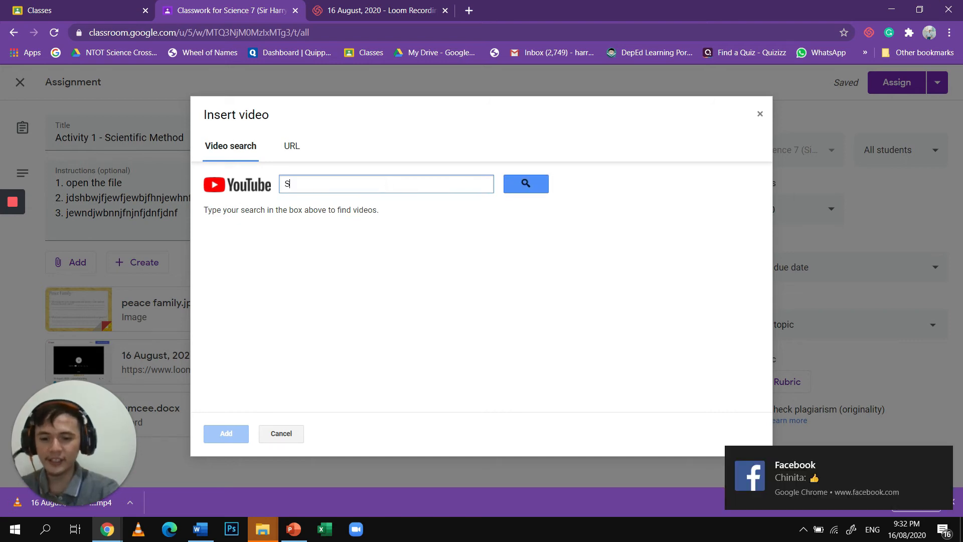
pyautogui.click(535, 191)
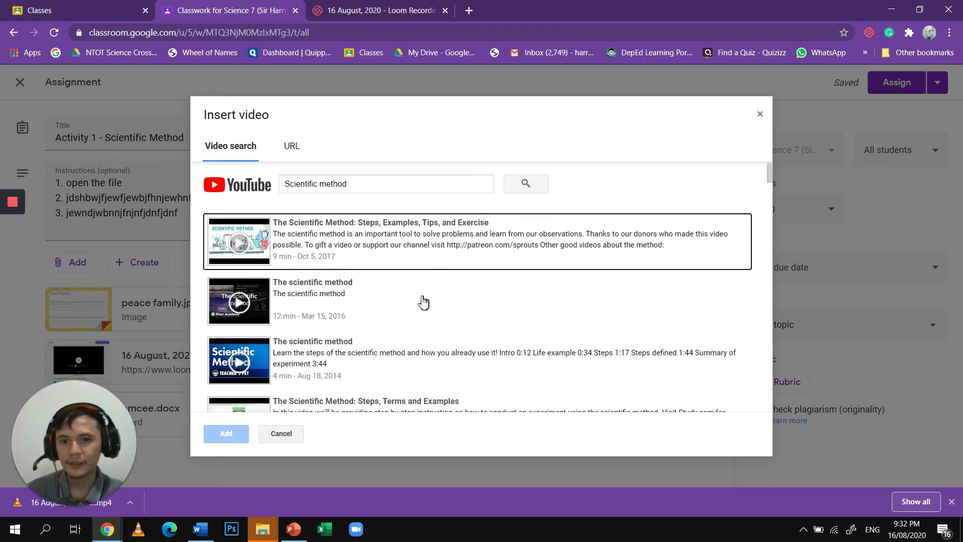
pyautogui.click(418, 264)
pyautogui.click(227, 434)
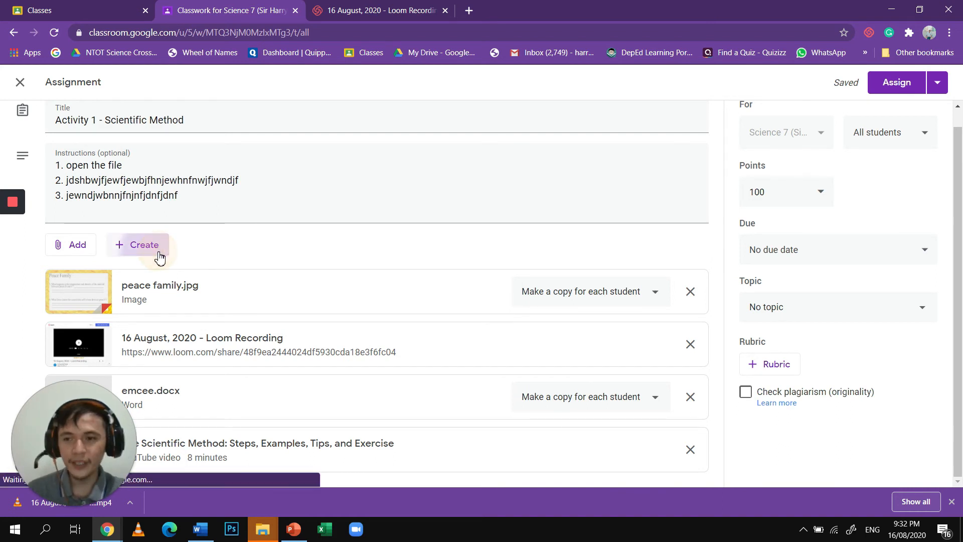
pyautogui.click(160, 257)
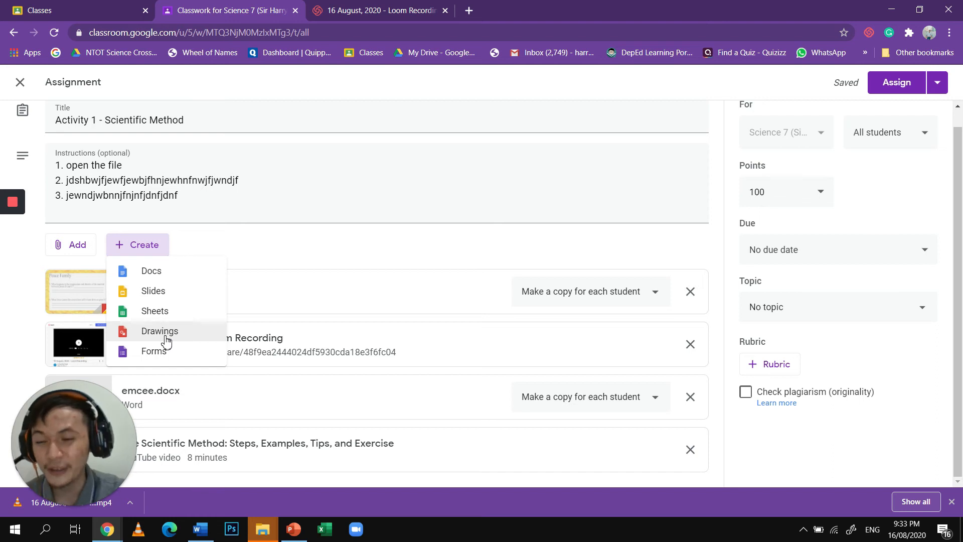
pyautogui.click(424, 251)
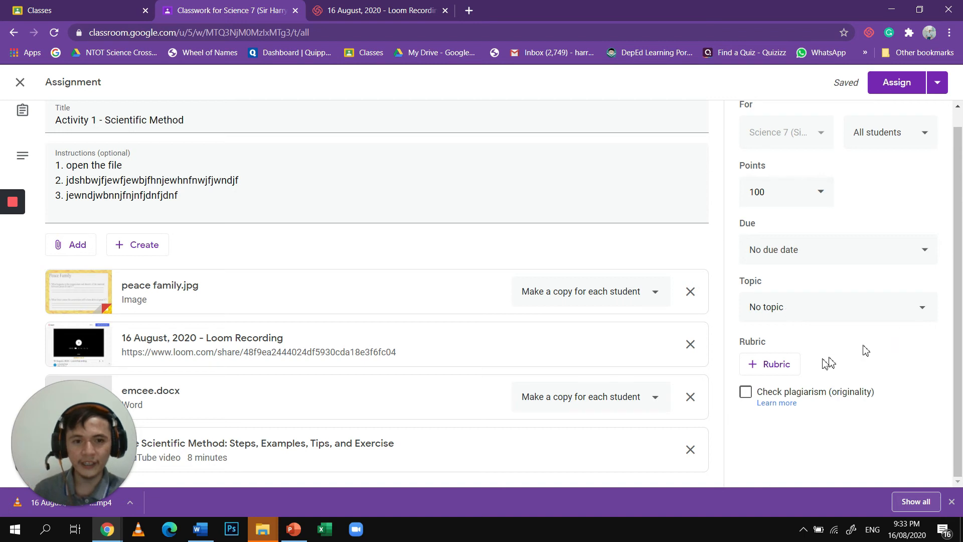
# - Put the assignment under the topic "1ST QUARTER - SCIENTIFIC INVESTIGATION" and set its due date to Aug 20, 2020 at 12:00 PM
pyautogui.click(787, 310)
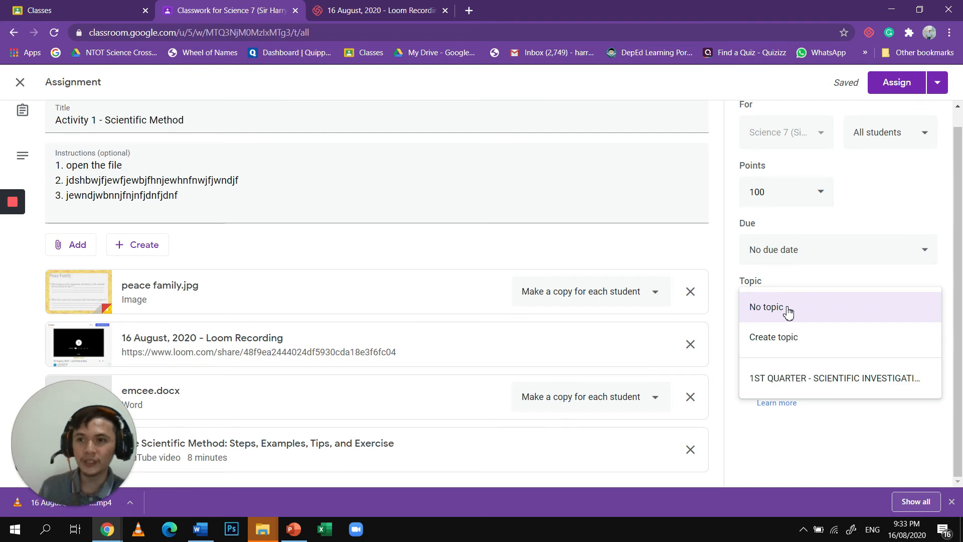
pyautogui.click(805, 388)
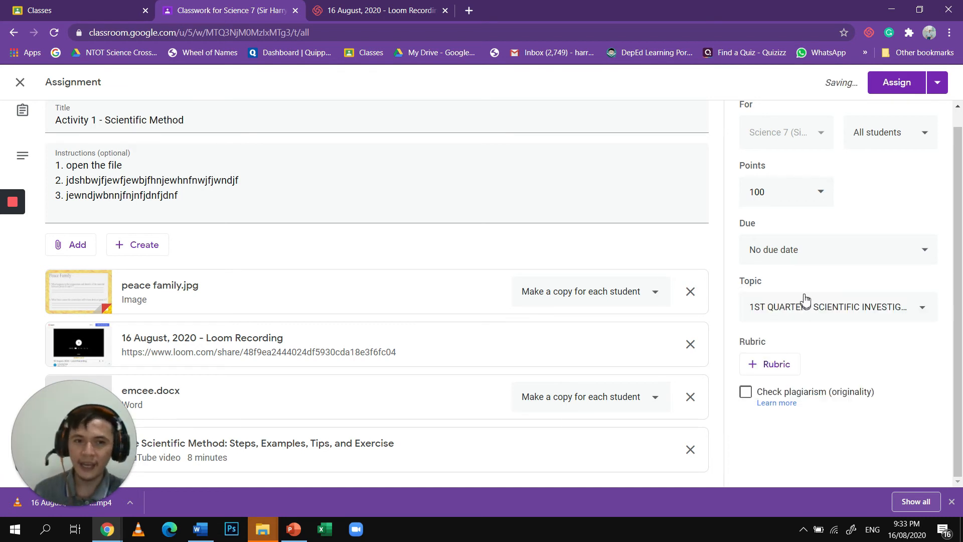
pyautogui.click(805, 261)
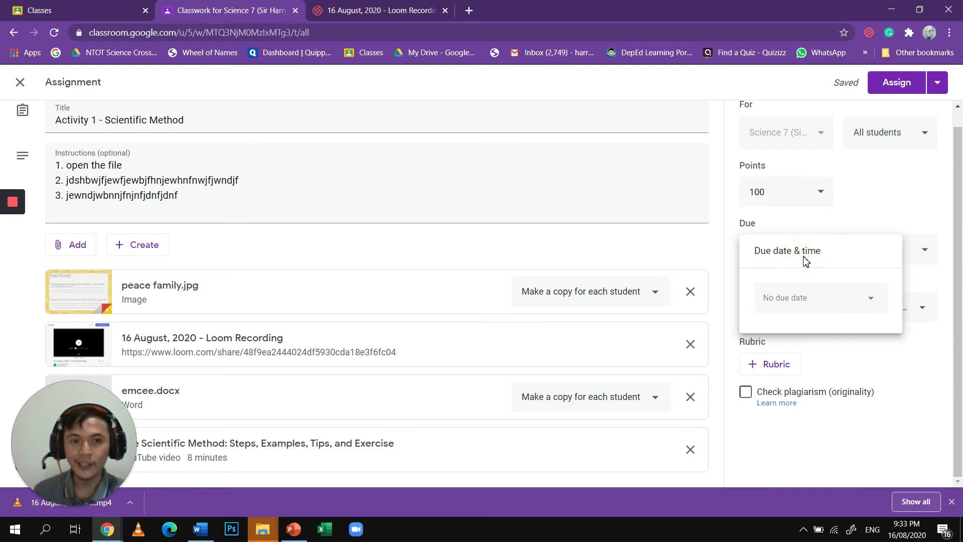
pyautogui.click(804, 301)
pyautogui.click(805, 301)
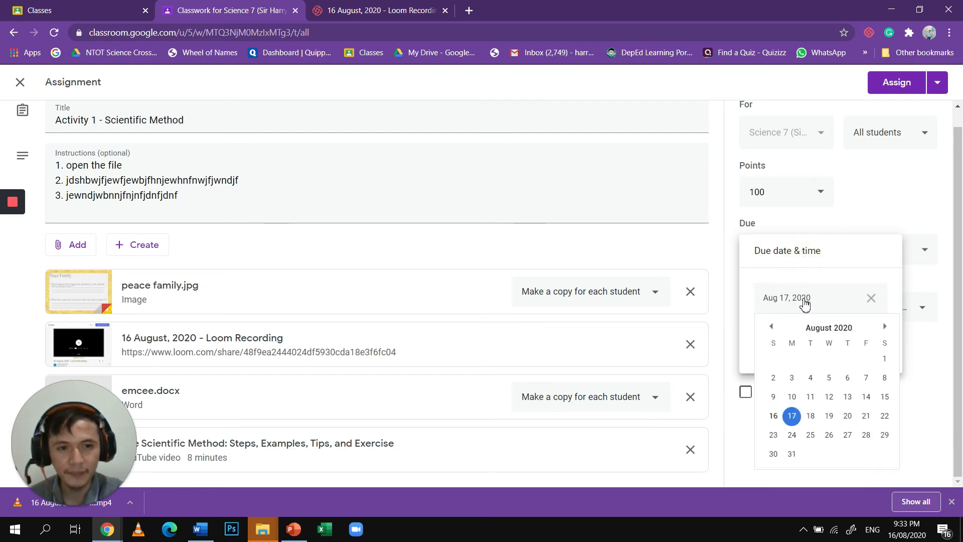
pyautogui.click(847, 424)
pyautogui.click(815, 336)
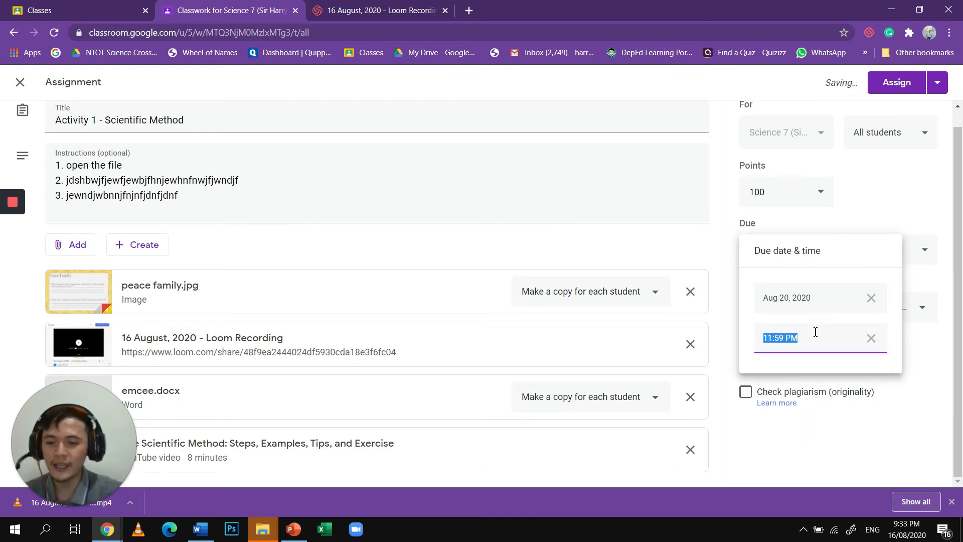
pyautogui.write('12:00')
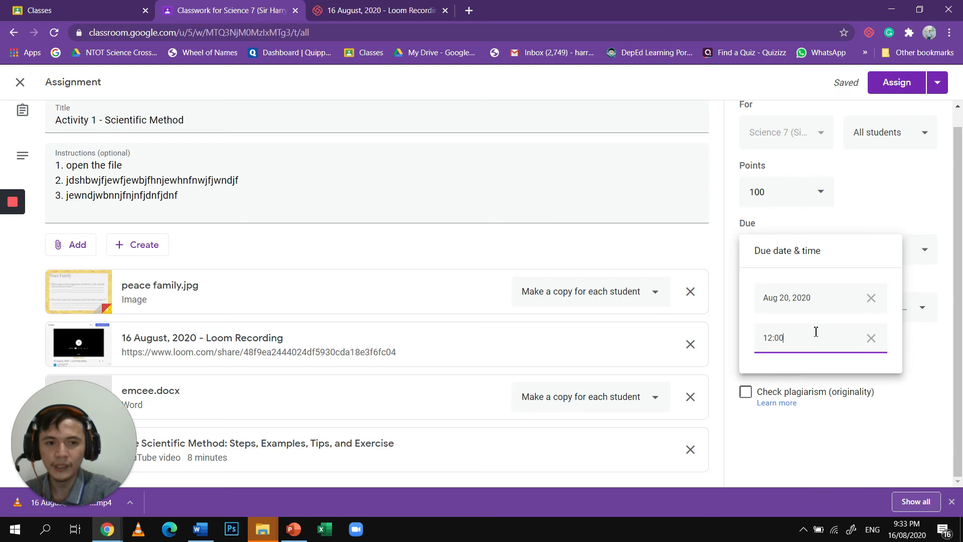
pyautogui.write(' PM')
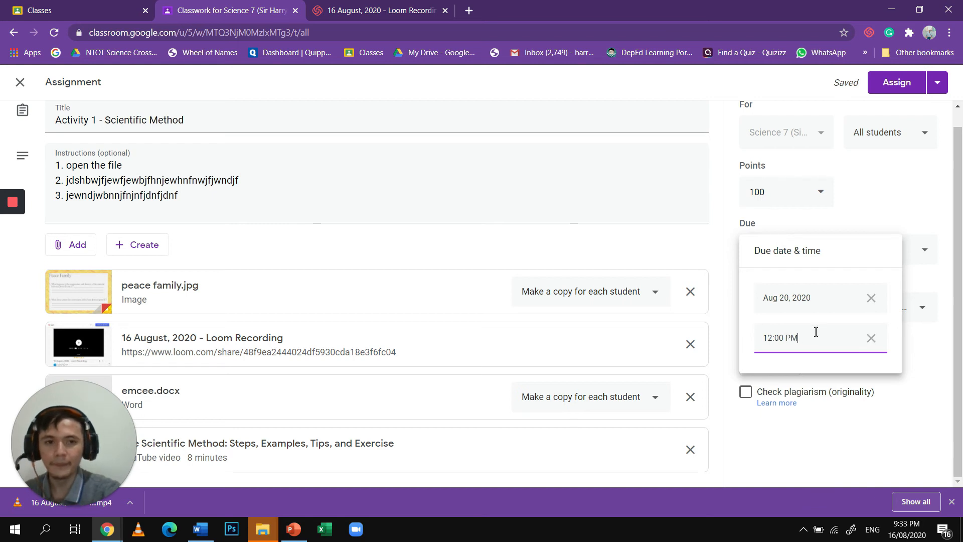
pyautogui.click(887, 222)
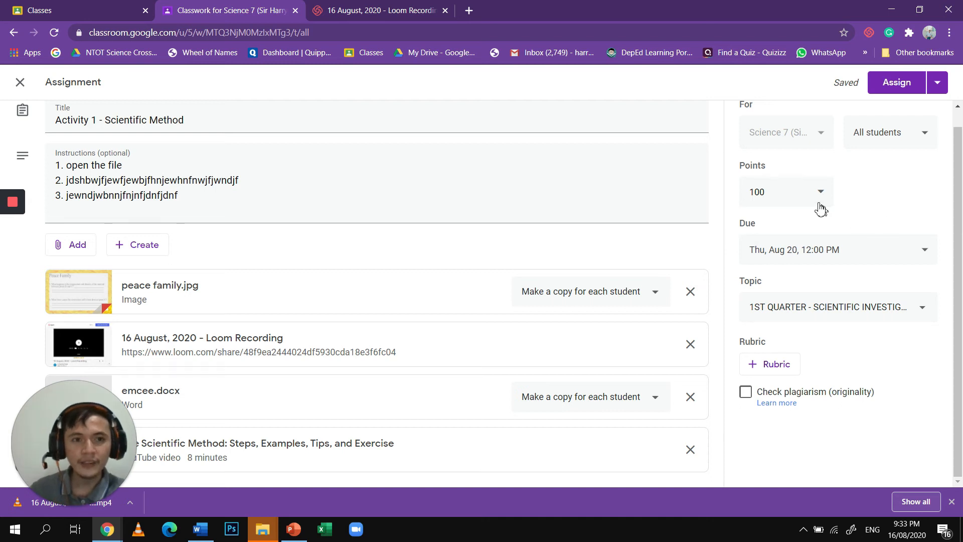
# - Set the assignment's points to Ungraded
pyautogui.click(803, 192)
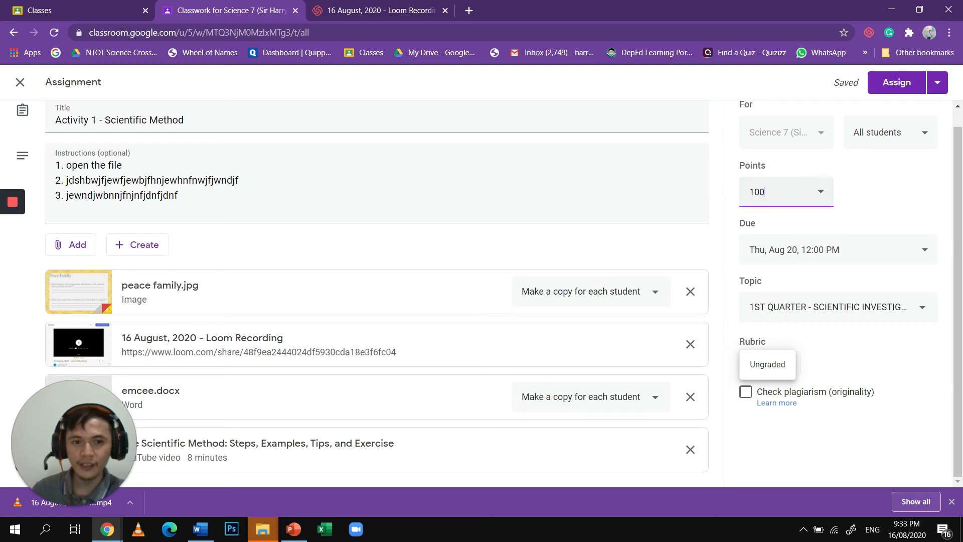
pyautogui.click(827, 192)
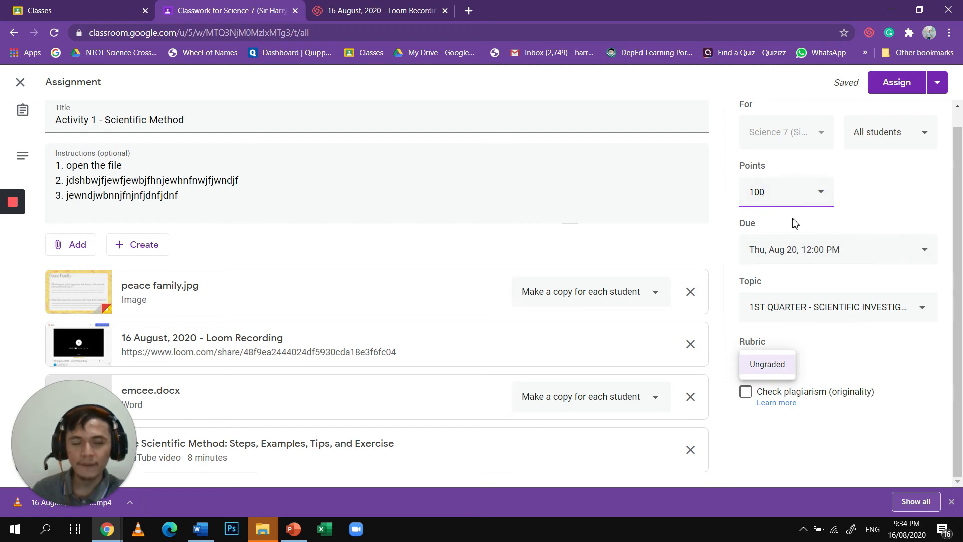
pyautogui.click(778, 365)
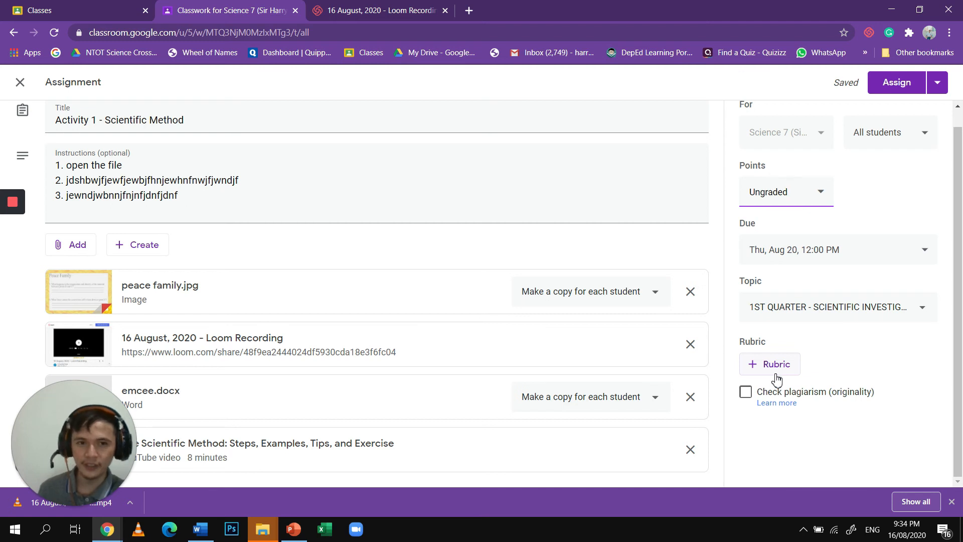
# - Set the points of the Activity 1 - Scientific Method assignment to 50
pyautogui.doubleClick(773, 191)
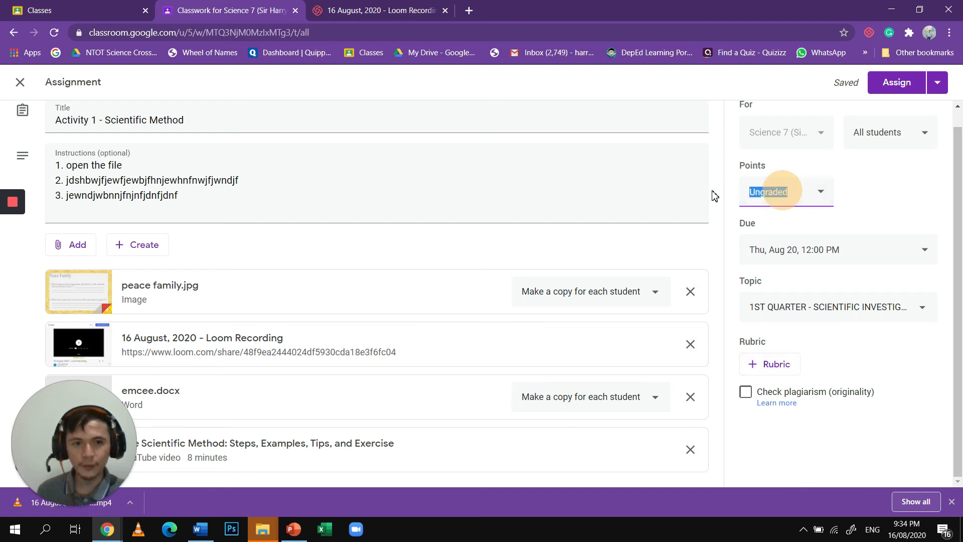
pyautogui.click(715, 196)
pyautogui.moveTo(796, 193); pyautogui.dragTo(701, 198)
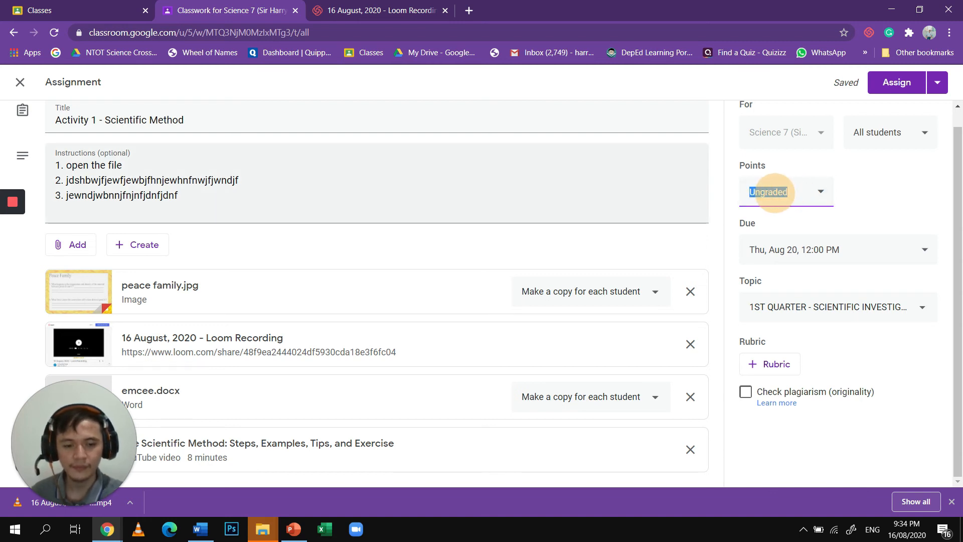
pyautogui.write('50')
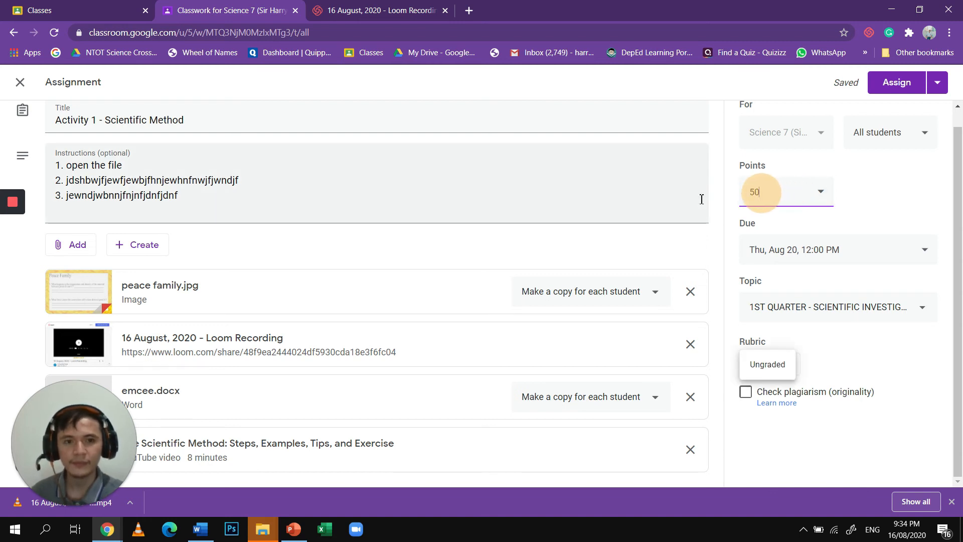
pyautogui.click(825, 458)
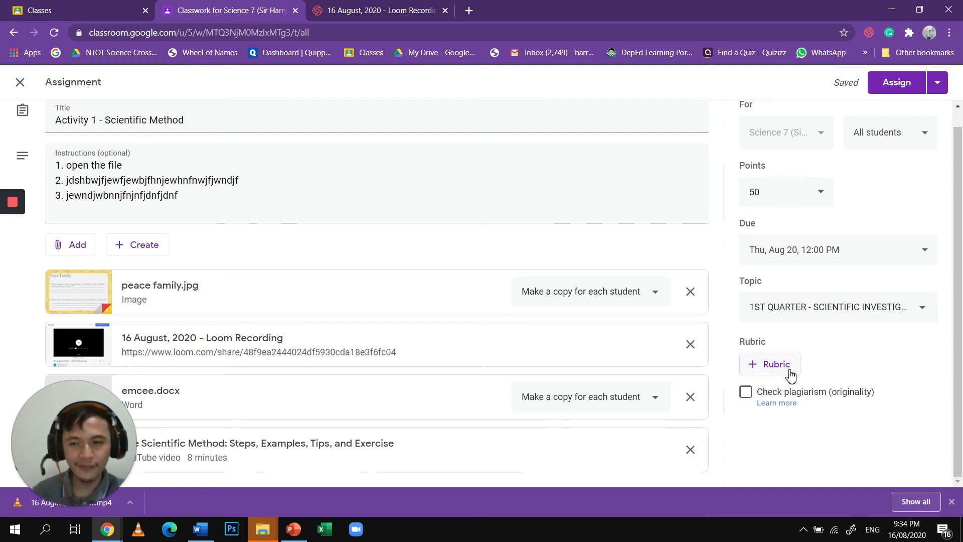
# - Examine the rubric options and the choice of students who receive the assignment
pyautogui.click(791, 374)
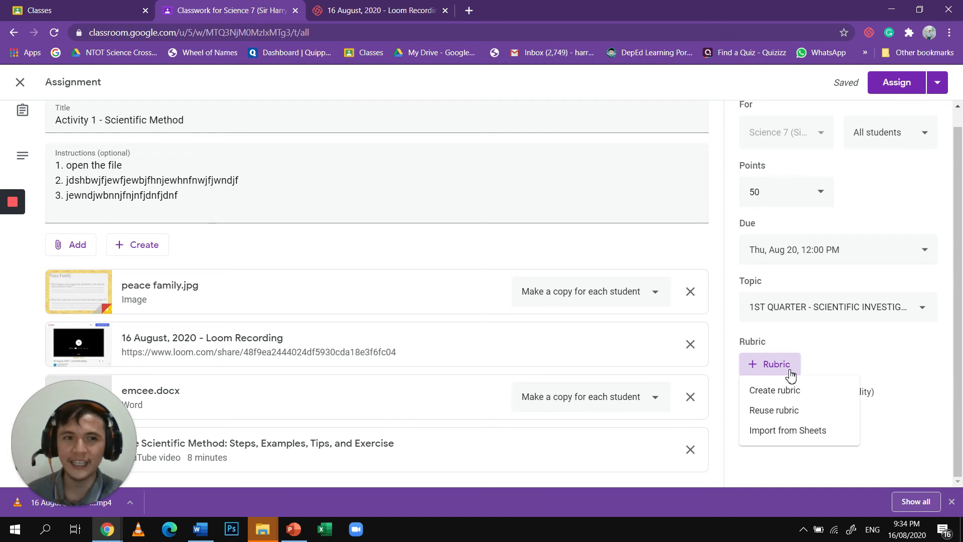
pyautogui.click(911, 188)
pyautogui.scroll(1, 909, 193)
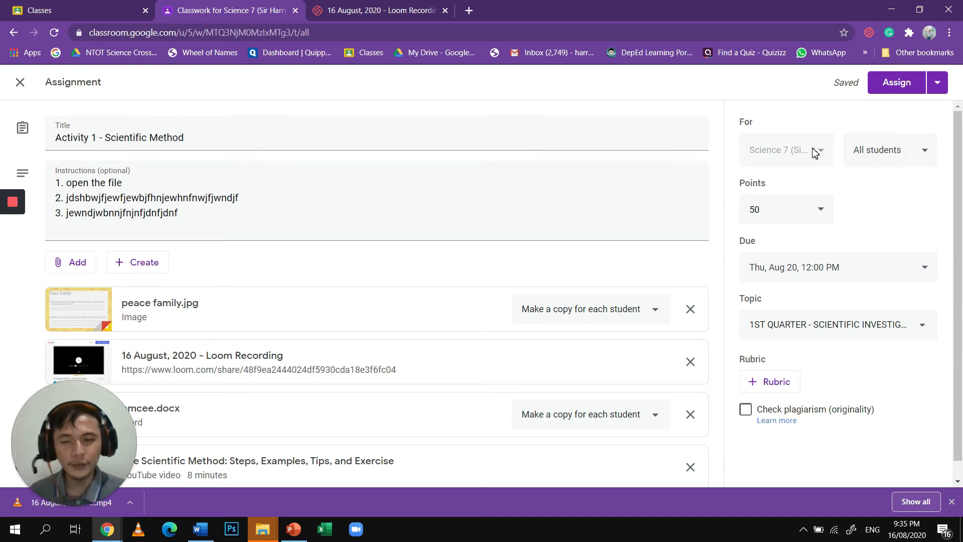
pyautogui.click(887, 157)
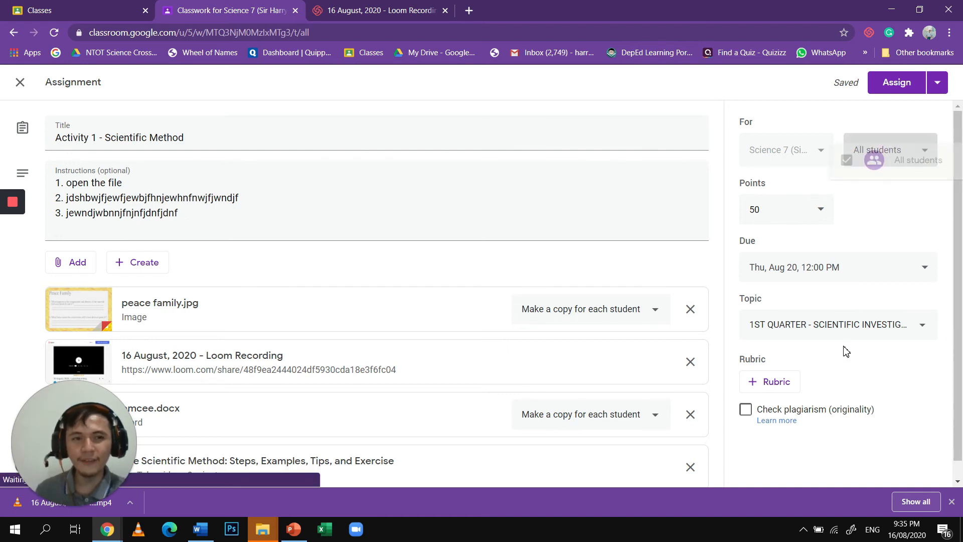
pyautogui.click(880, 238)
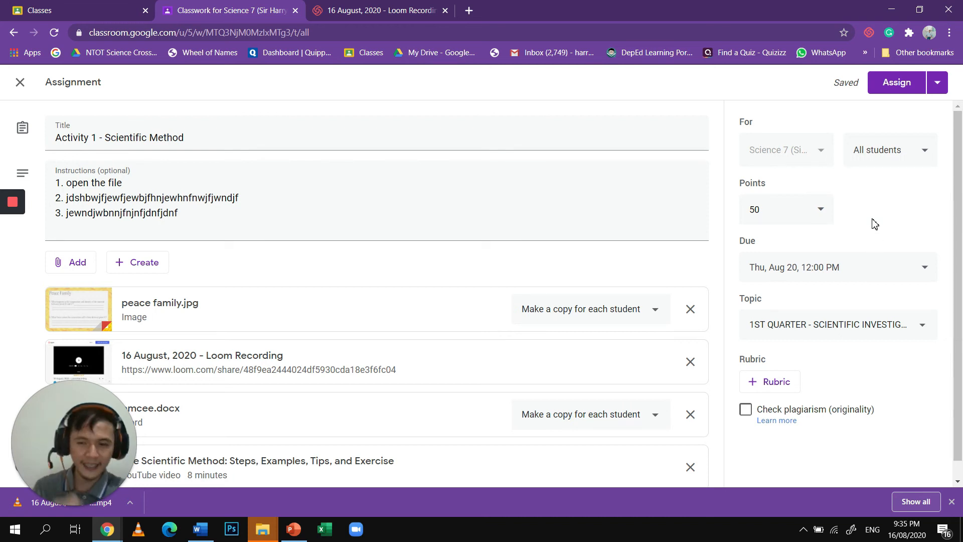
pyautogui.click(877, 169)
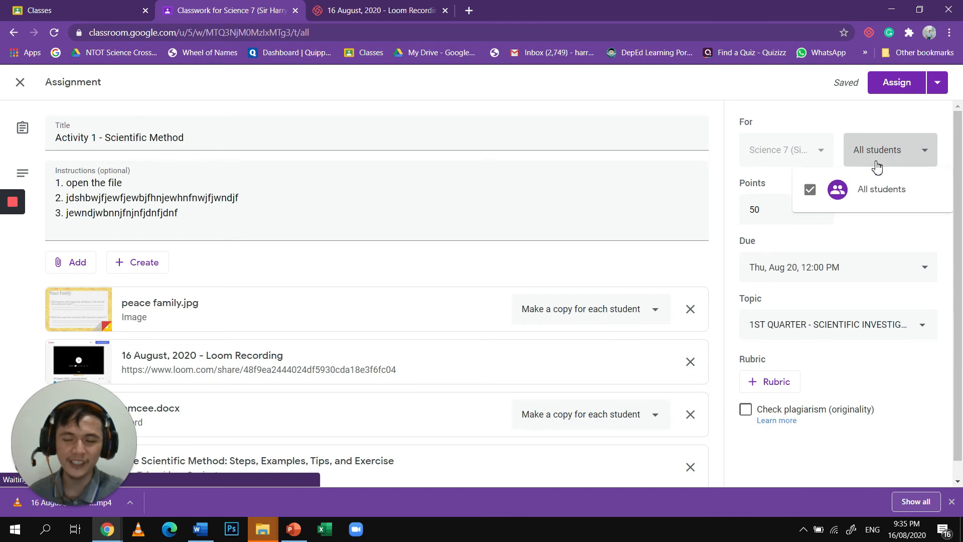
pyautogui.click(892, 259)
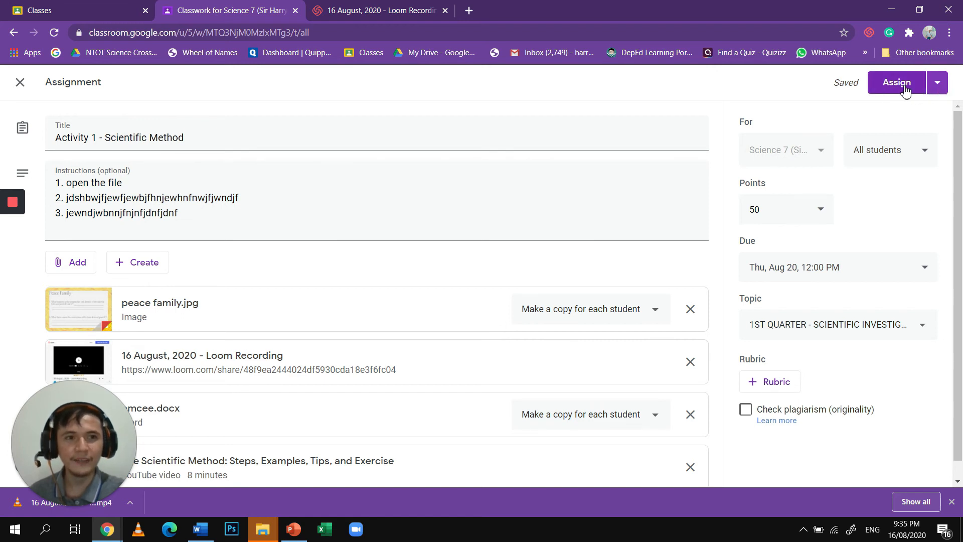
# - Assign Activity 1 - Scientific Method to the class
pyautogui.click(936, 87)
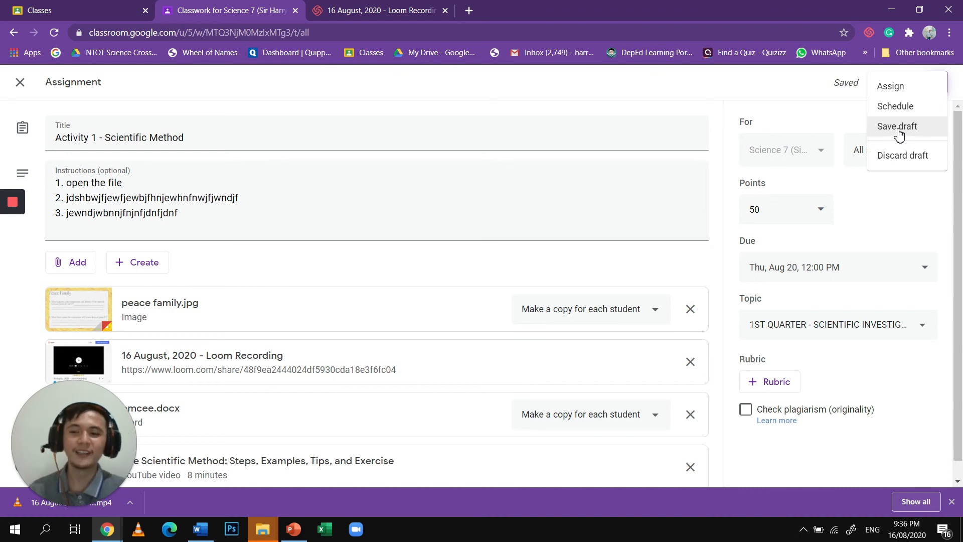
pyautogui.click(898, 128)
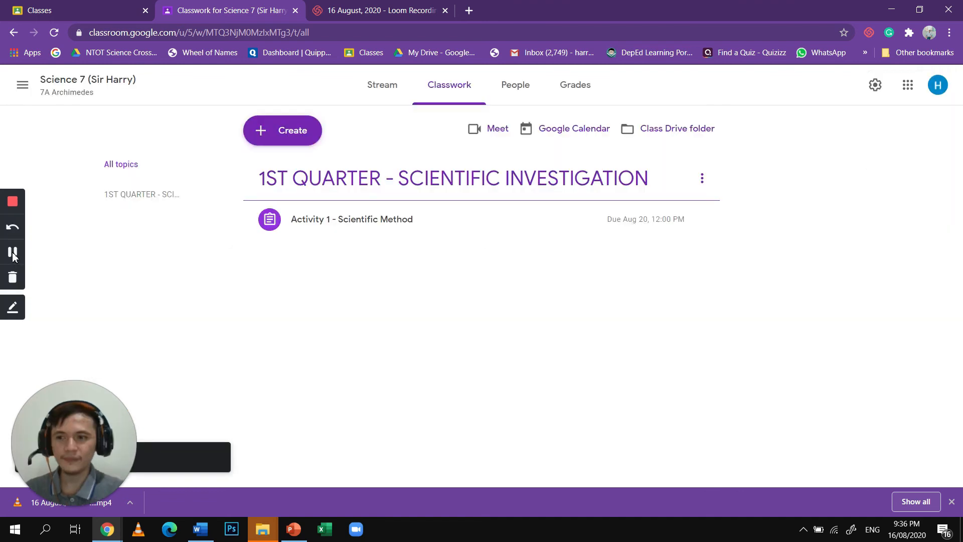
pyautogui.click(12, 253)
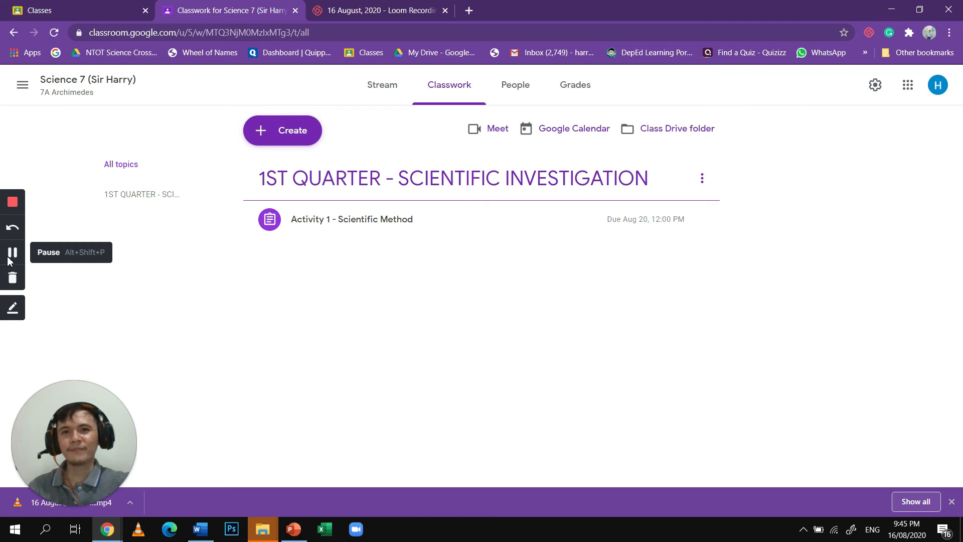
# - Examine the form for a new quiz assignment with its Blank Quiz attachment, and close it without assigning
pyautogui.click(288, 143)
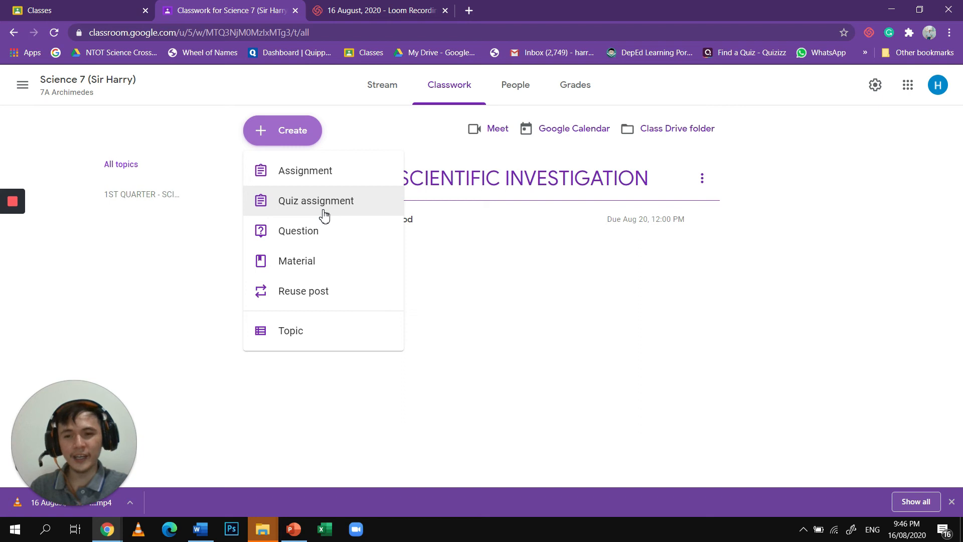
pyautogui.click(324, 215)
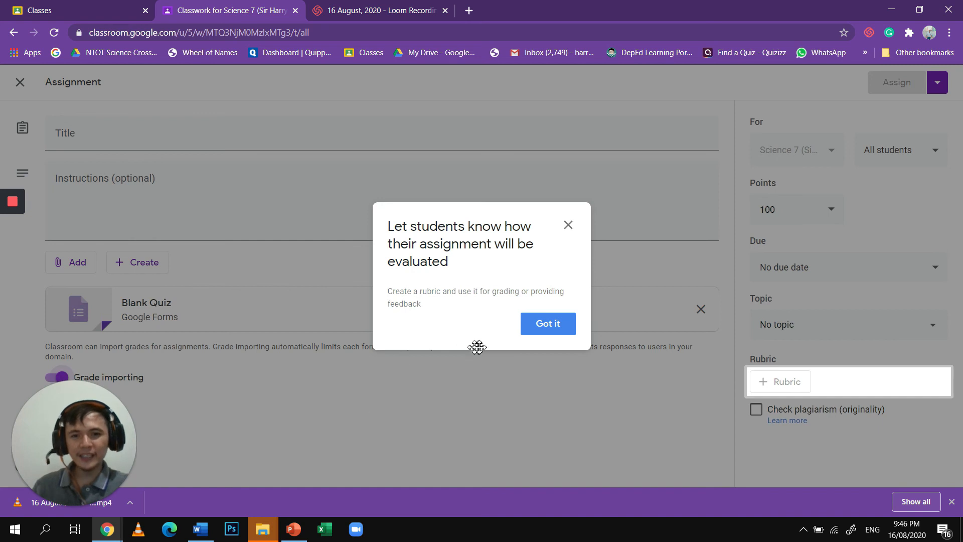
pyautogui.click(535, 327)
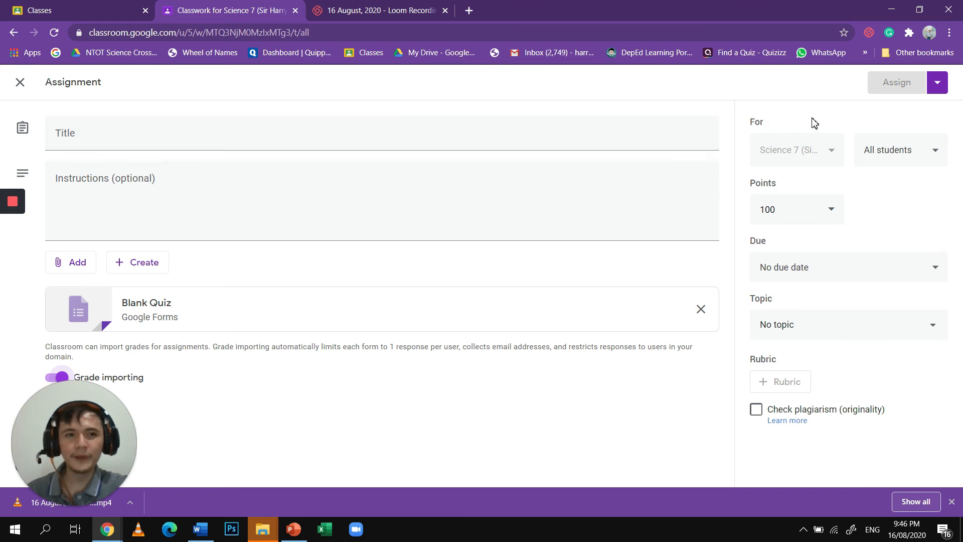
pyautogui.click(20, 82)
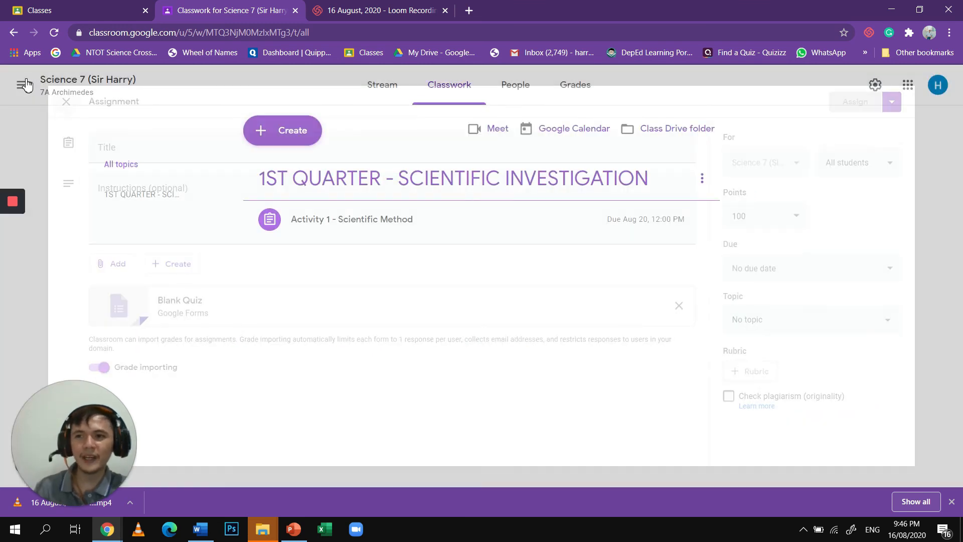
# - Create a classwork question reading "1. What are the steps in the Scientific Method?"
pyautogui.click(257, 130)
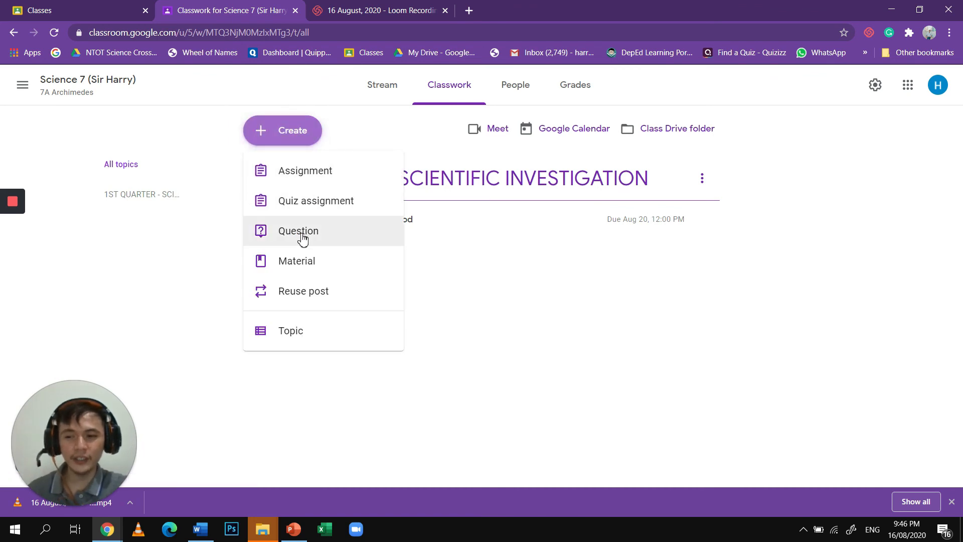
pyautogui.click(303, 239)
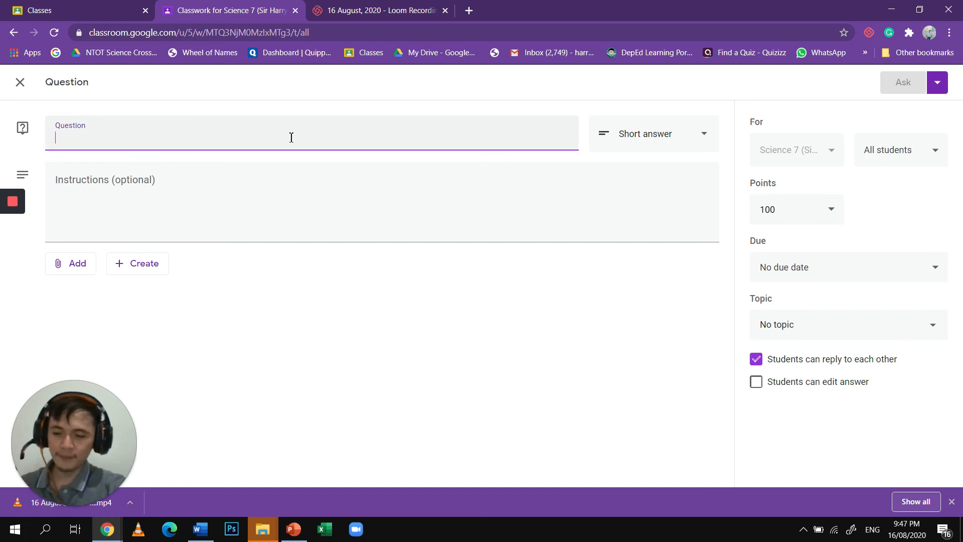
pyautogui.write('1. Wha')
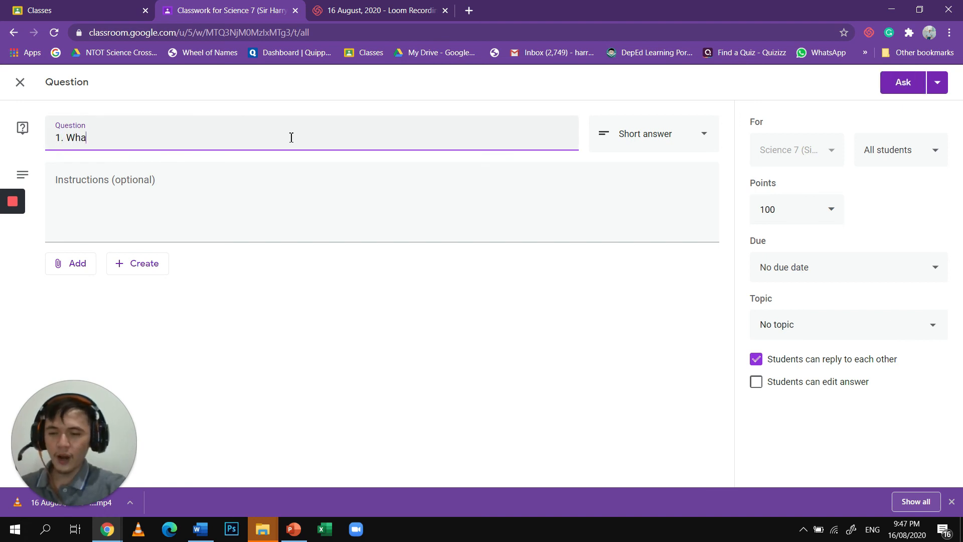
pyautogui.write('t are the')
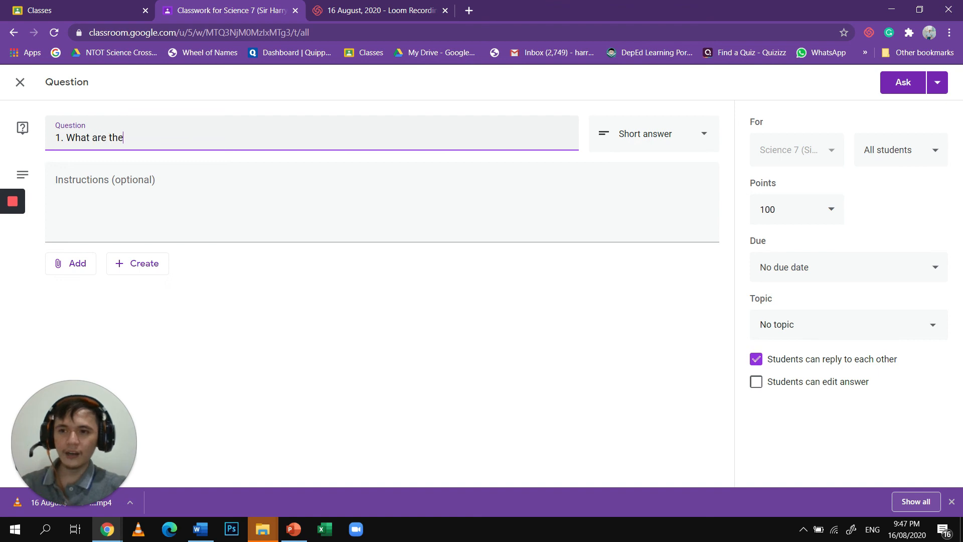
pyautogui.write(' step')
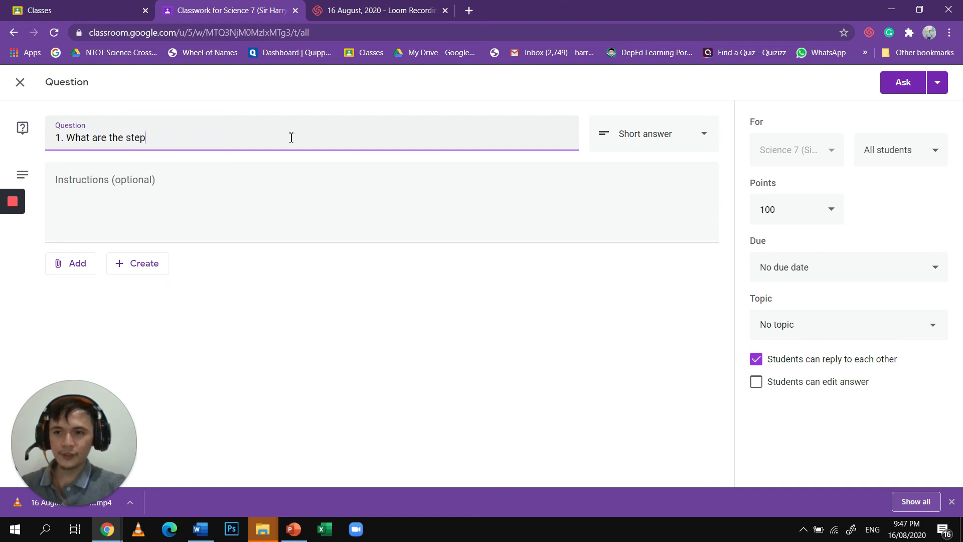
pyautogui.write('s in')
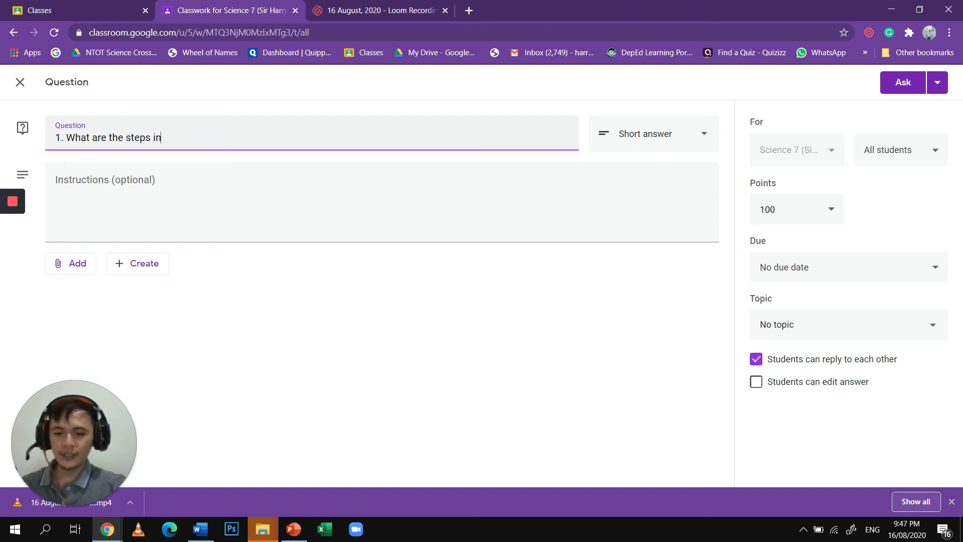
pyautogui.write(' the Scienti')
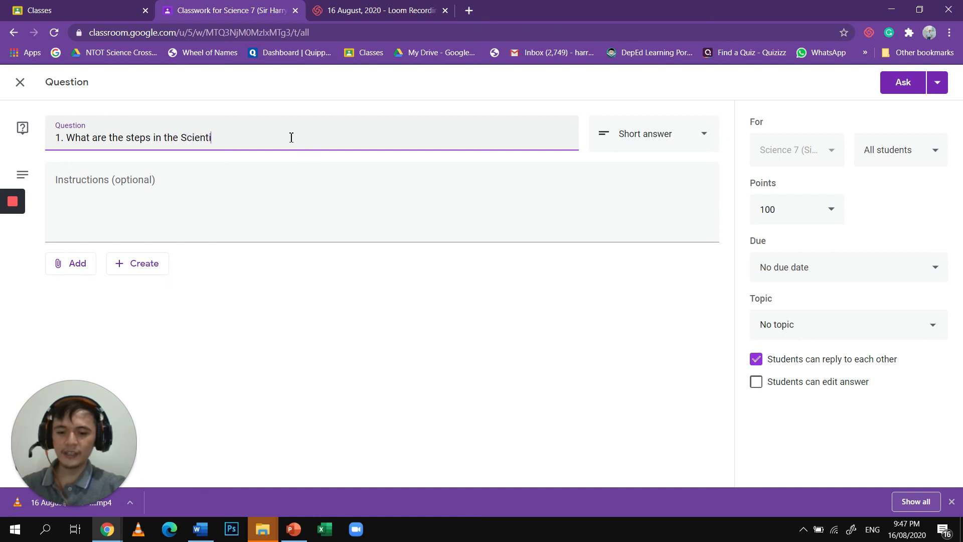
pyautogui.write('fic Method?')
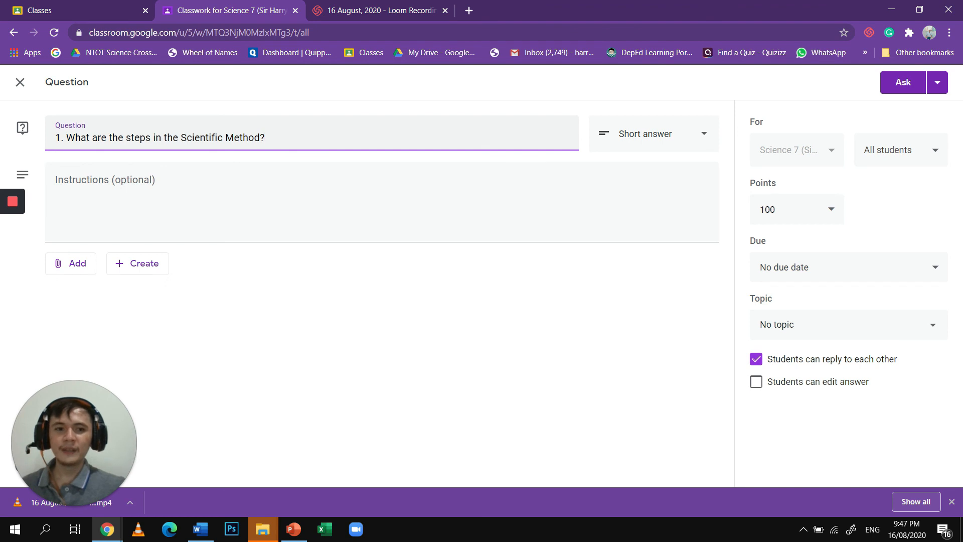
# - Enter "lhdblhWBQWBHB" as the question's instructions and check which attachment sources are offered
pyautogui.click(280, 174)
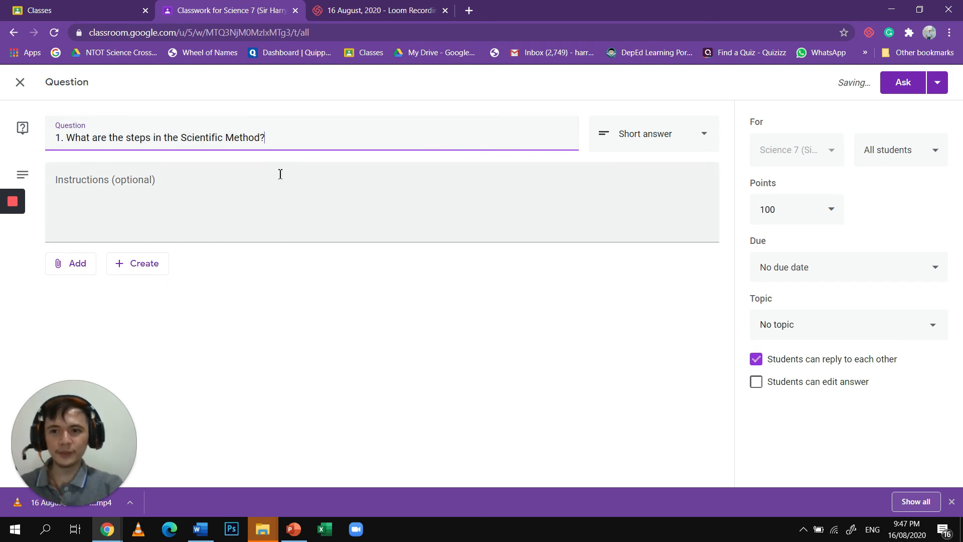
pyautogui.click(280, 179)
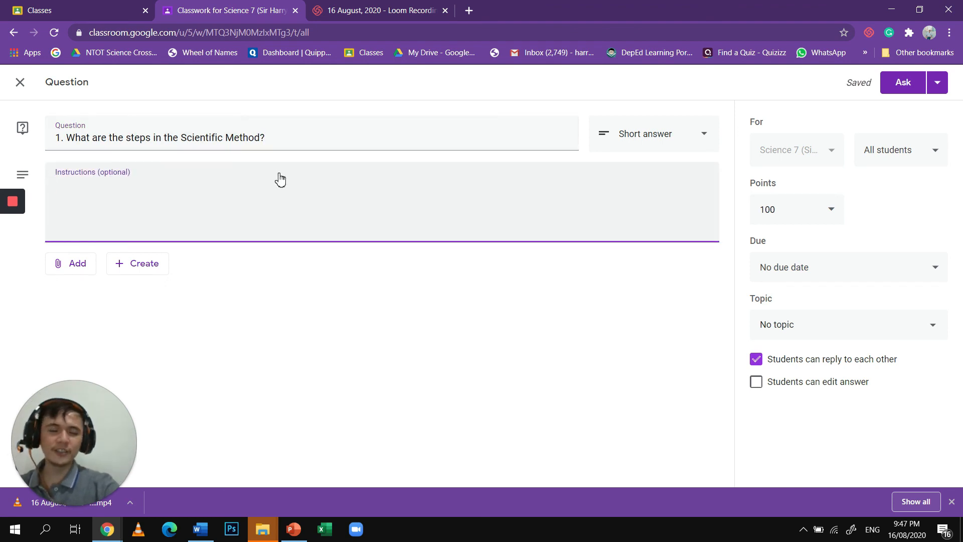
pyautogui.write('lhdblhWBQWBHB')
pyautogui.press('Tab')
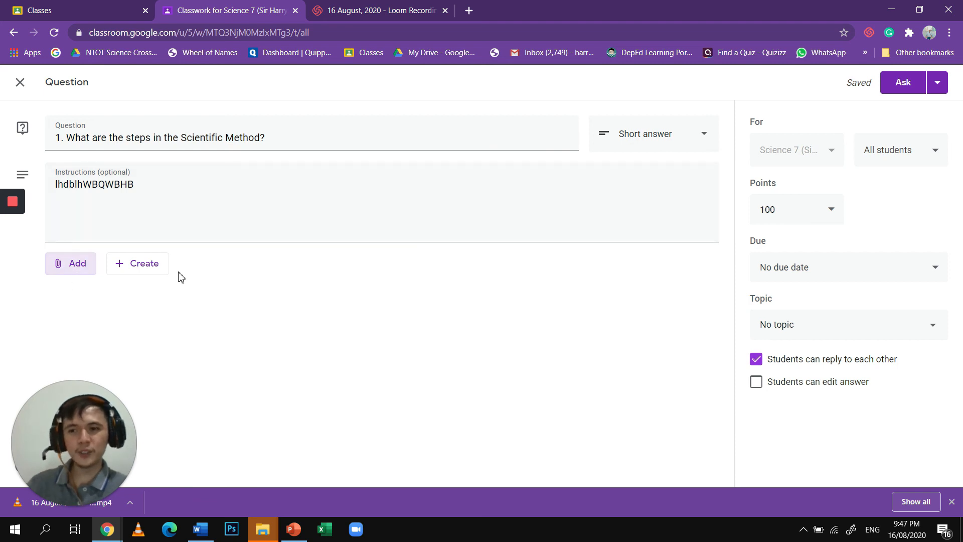
pyautogui.click(71, 262)
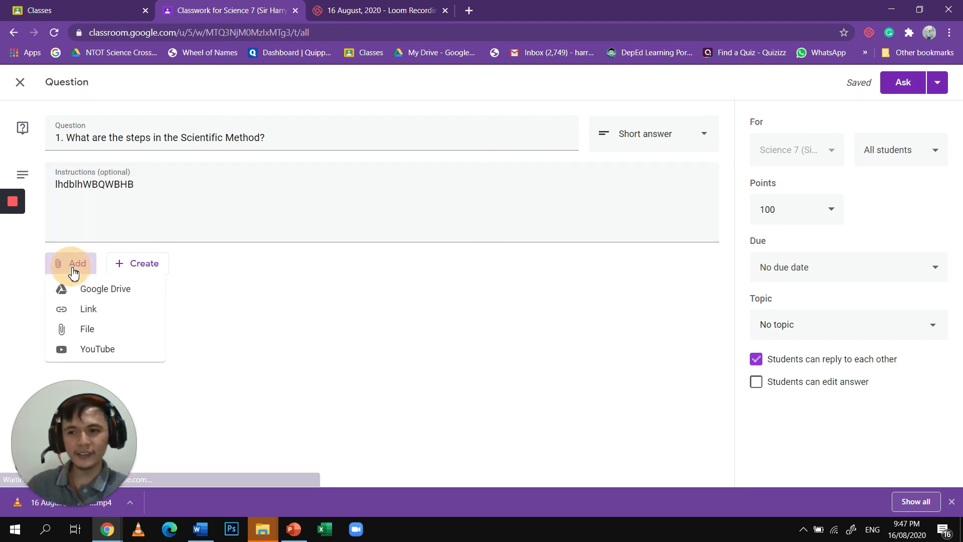
pyautogui.click(154, 279)
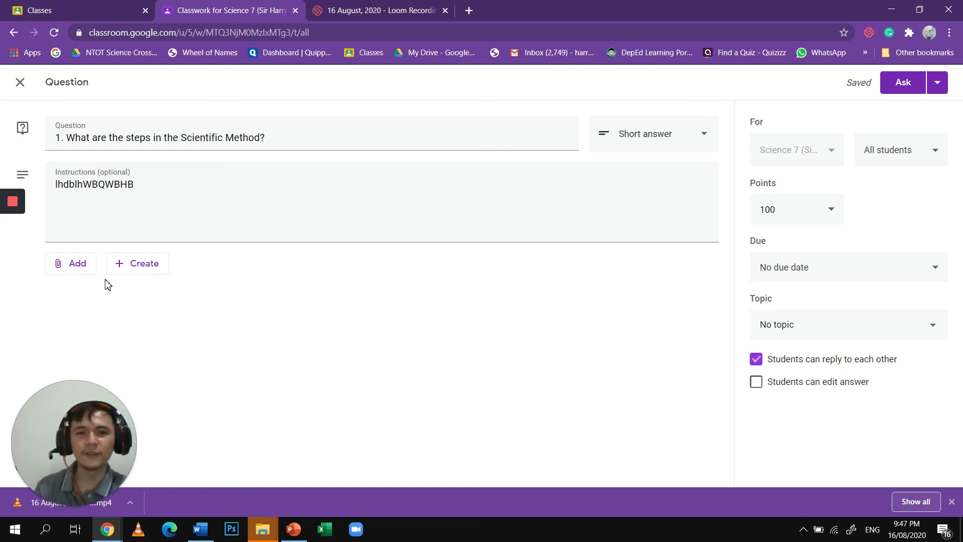
# - Change the question type to Multiple choice and enter "HGSHSdBHasdB" as the first answer option
pyautogui.click(608, 139)
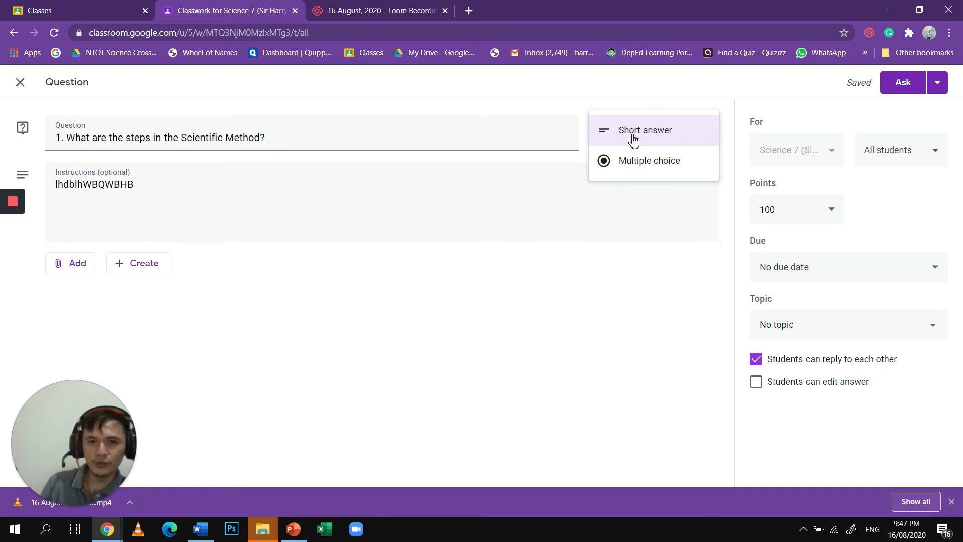
pyautogui.click(633, 141)
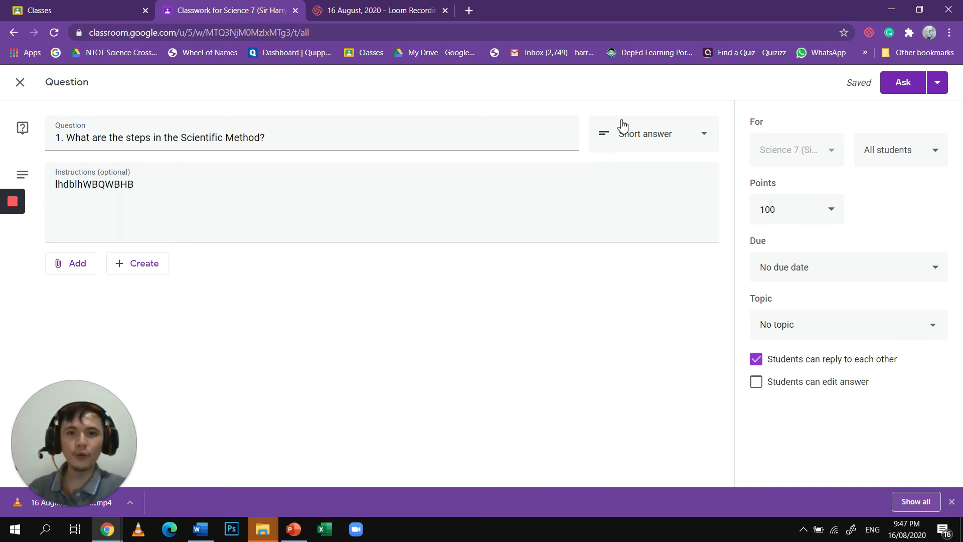
pyautogui.click(619, 148)
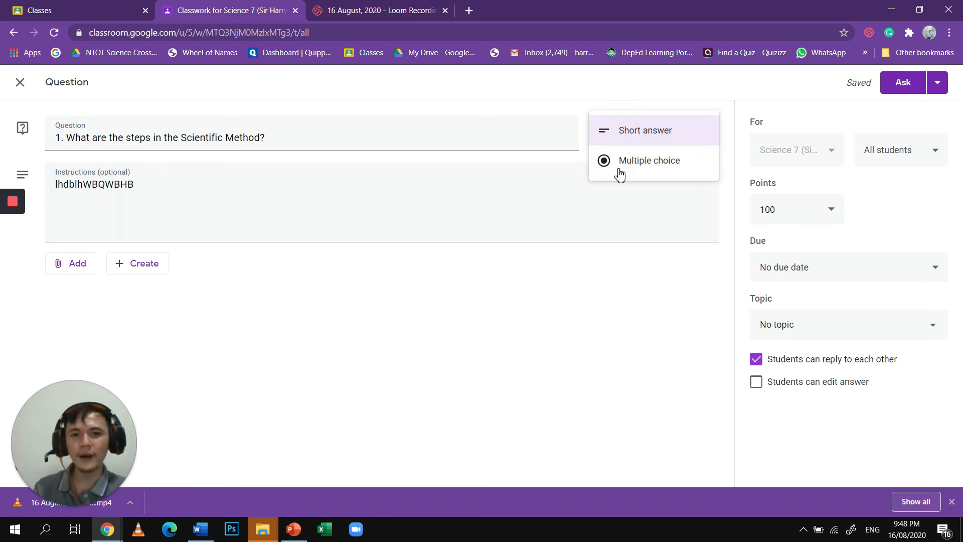
pyautogui.click(647, 161)
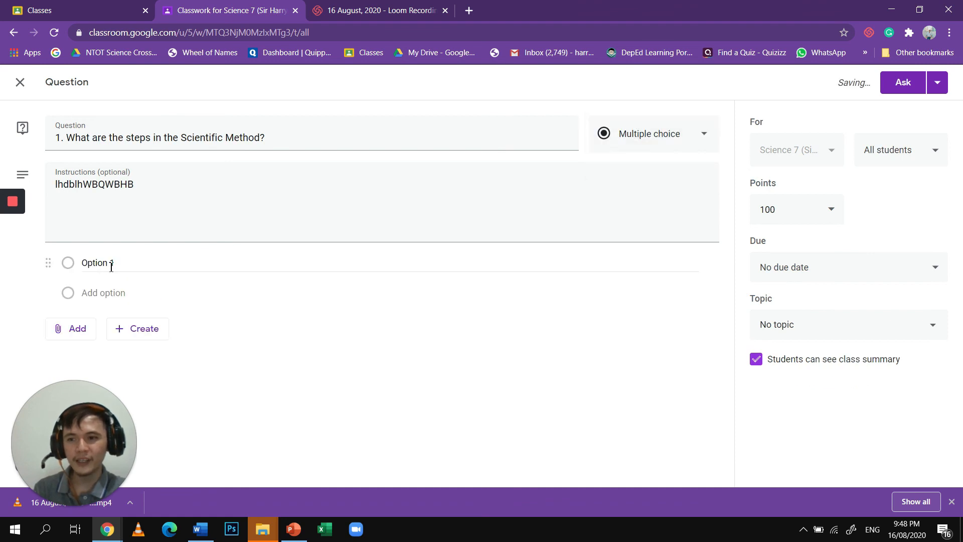
pyautogui.click(110, 264)
pyautogui.write('HGSH')
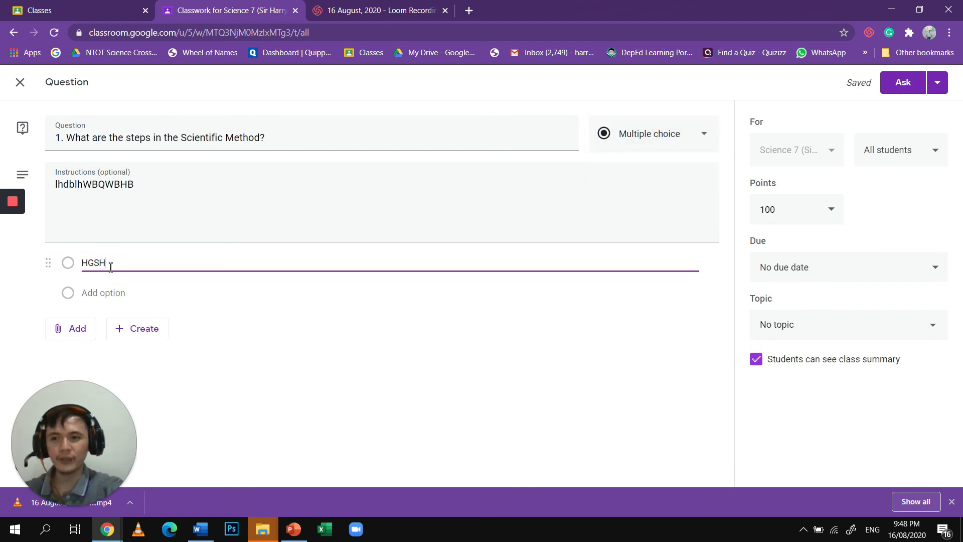
pyautogui.write('SdBHasdBASbdkAD')
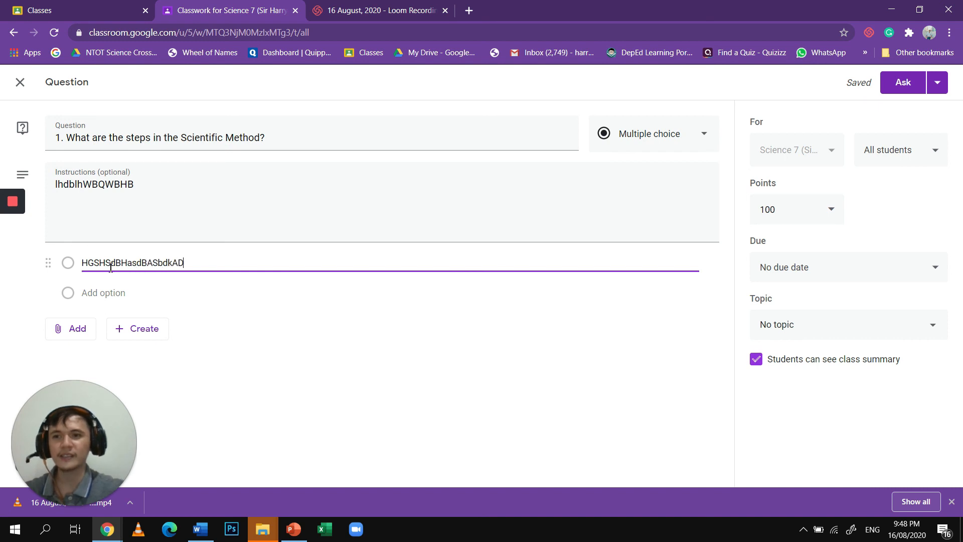
# - Complete the first answer option as "HGSHSdBHasdBASbdkAD" and add the options "FDDSFDSFSDFDSF", "SsdfSDfDSFSDF" and "SDFDSFDSFDSFSDF"
pyautogui.click(114, 294)
pyautogui.write('FDDSFDSFSDFDSF')
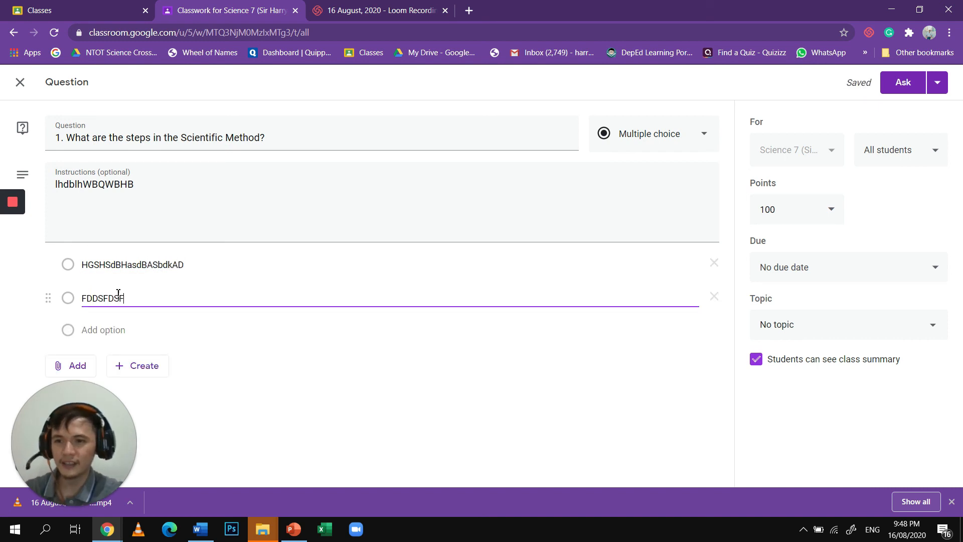
pyautogui.click(116, 330)
pyautogui.write('SsdfSDfDSFSDF')
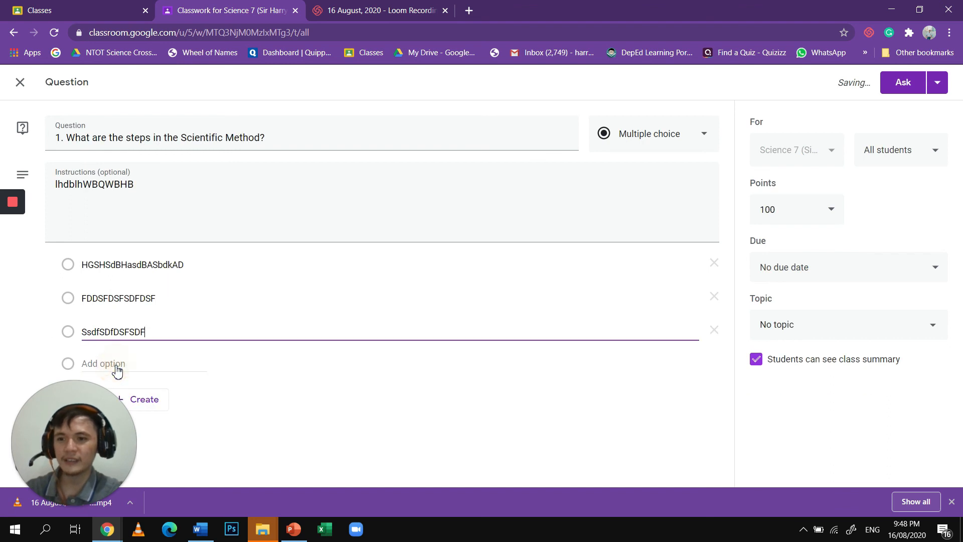
pyautogui.click(118, 371)
pyautogui.write('SDFDSFDSFDSFSDF')
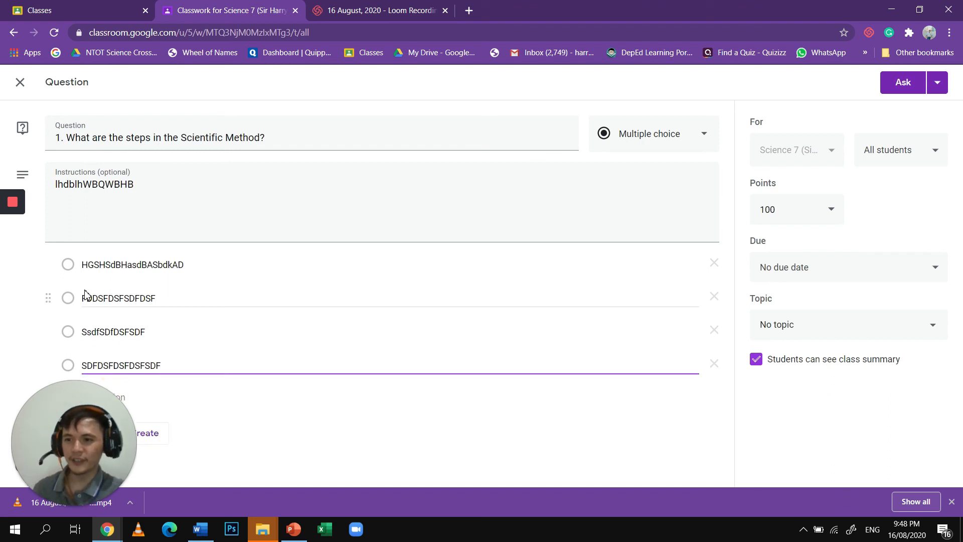
pyautogui.click(71, 267)
pyautogui.tripleClick(67, 335)
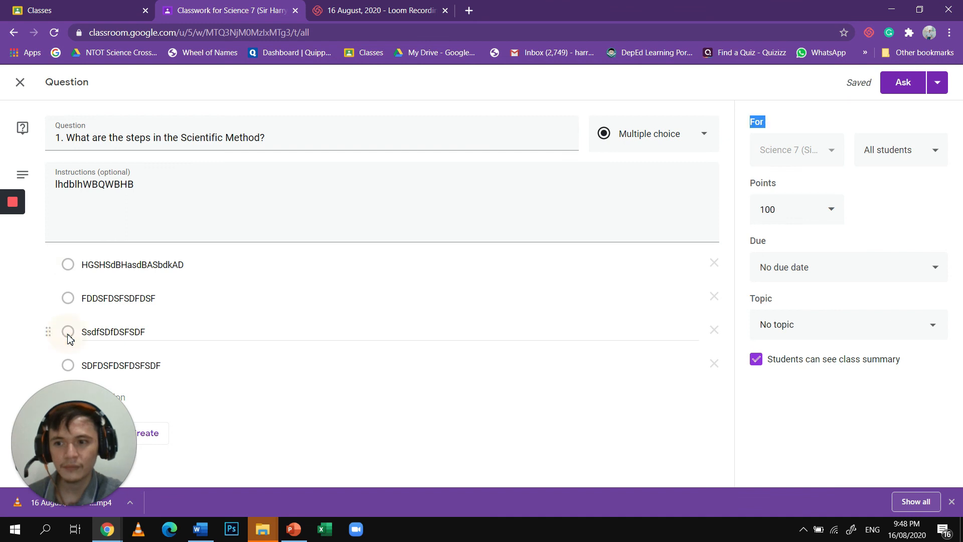
# - Set the question's points to Ungraded and check the due date and time setting without choosing a date
pyautogui.click(936, 268)
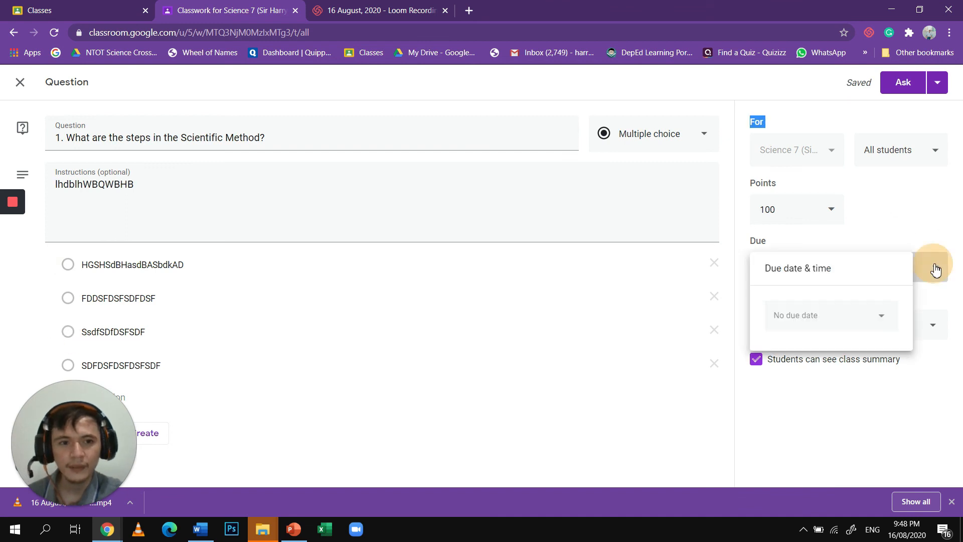
pyautogui.click(854, 220)
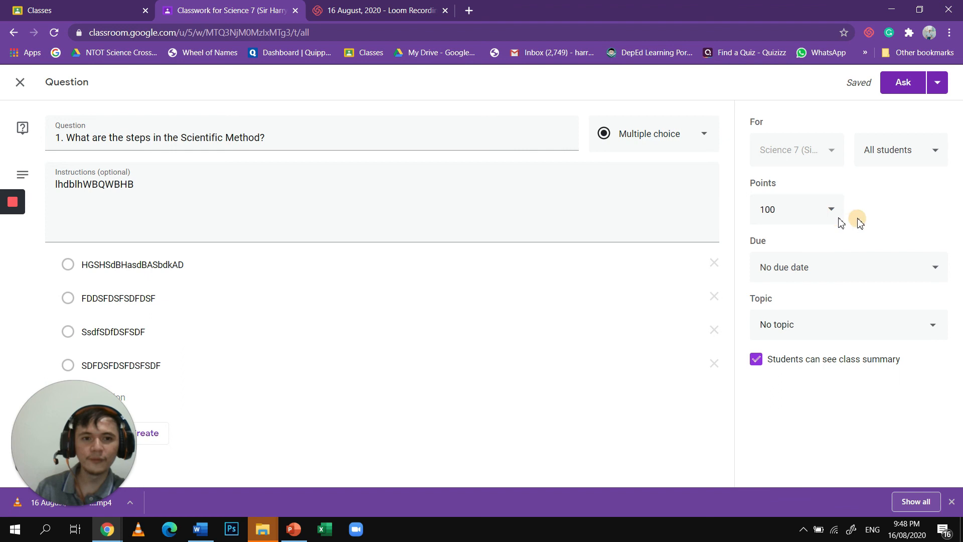
pyautogui.click(829, 223)
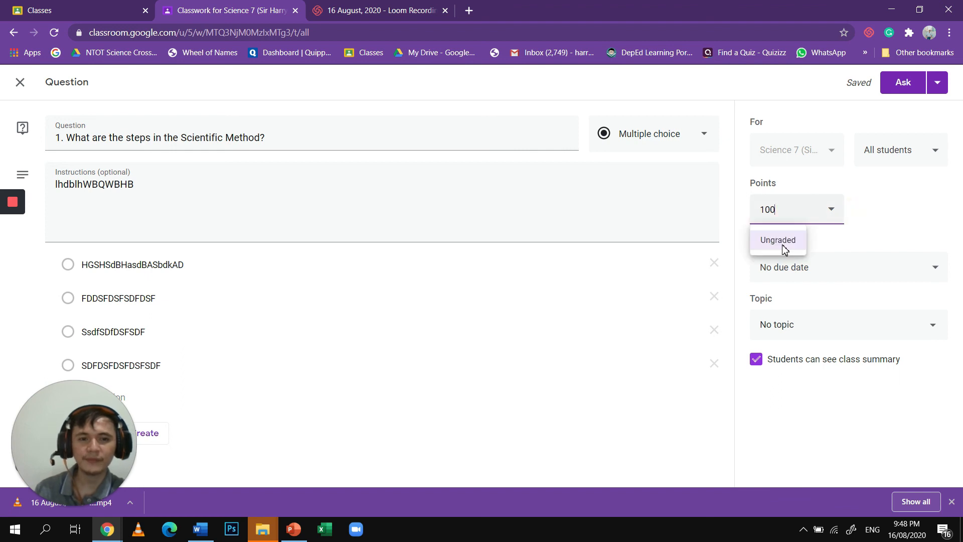
pyautogui.click(783, 245)
pyautogui.click(797, 269)
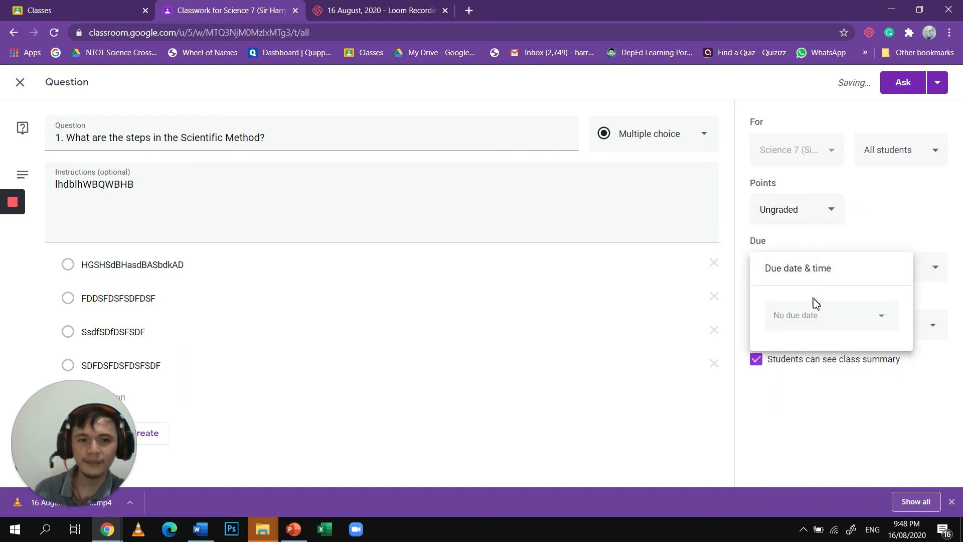
pyautogui.click(846, 212)
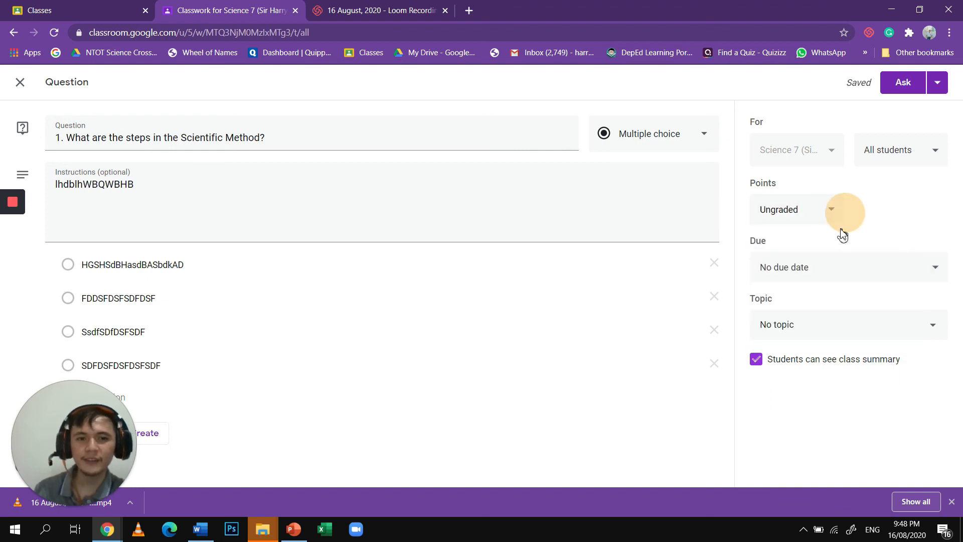
# - Ask the question under the topic "1ST QUARTER - SCIENTIFIC INVESTIGATION" with students not allowed to see the class summary
pyautogui.click(845, 322)
pyautogui.click(827, 394)
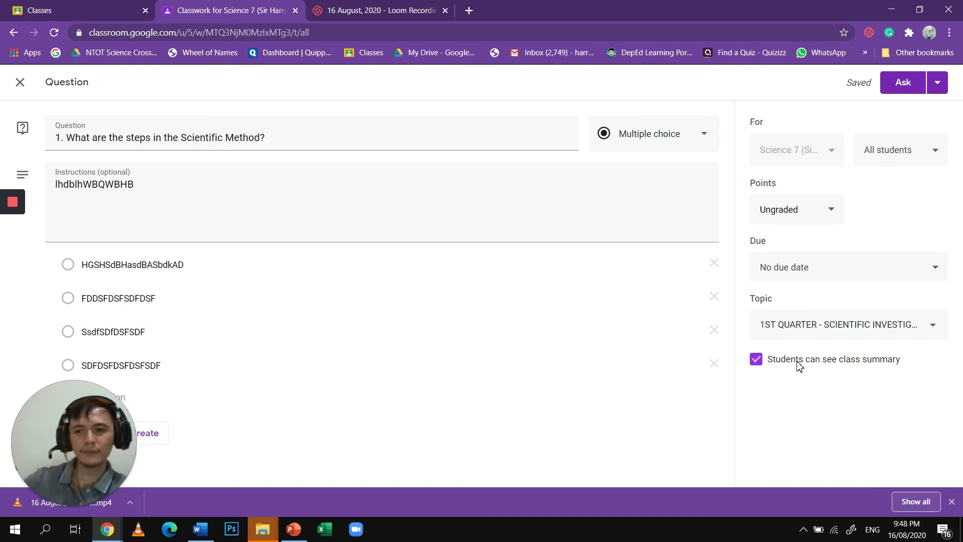
pyautogui.click(800, 365)
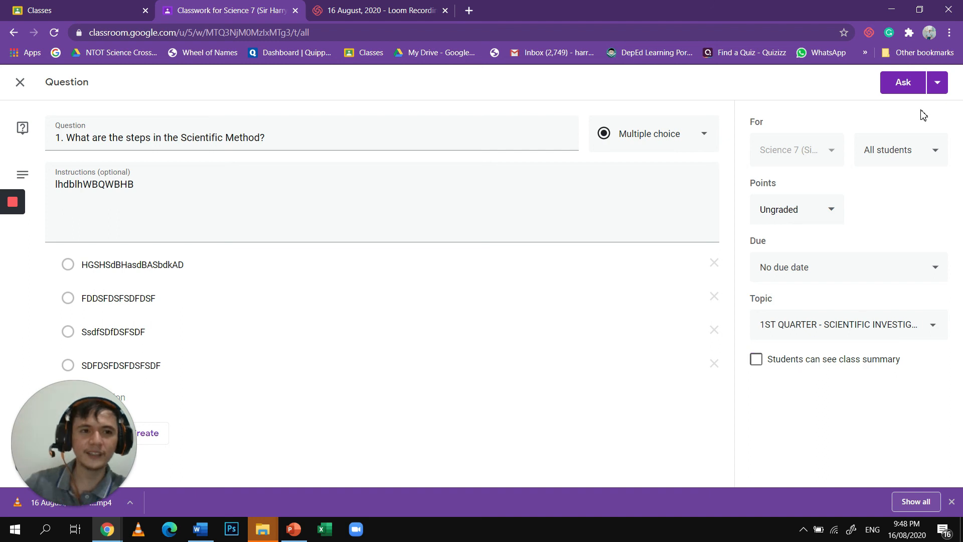
pyautogui.click(937, 83)
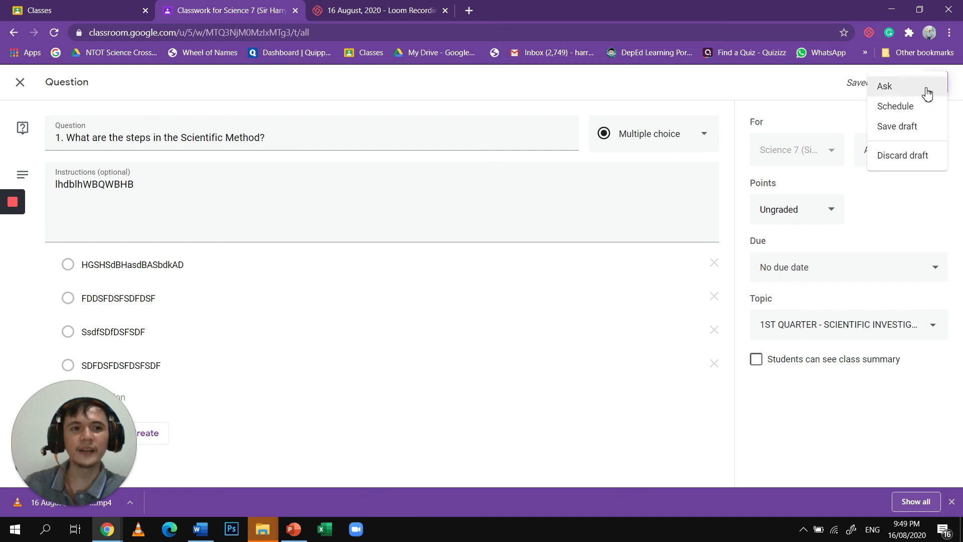
pyautogui.click(925, 89)
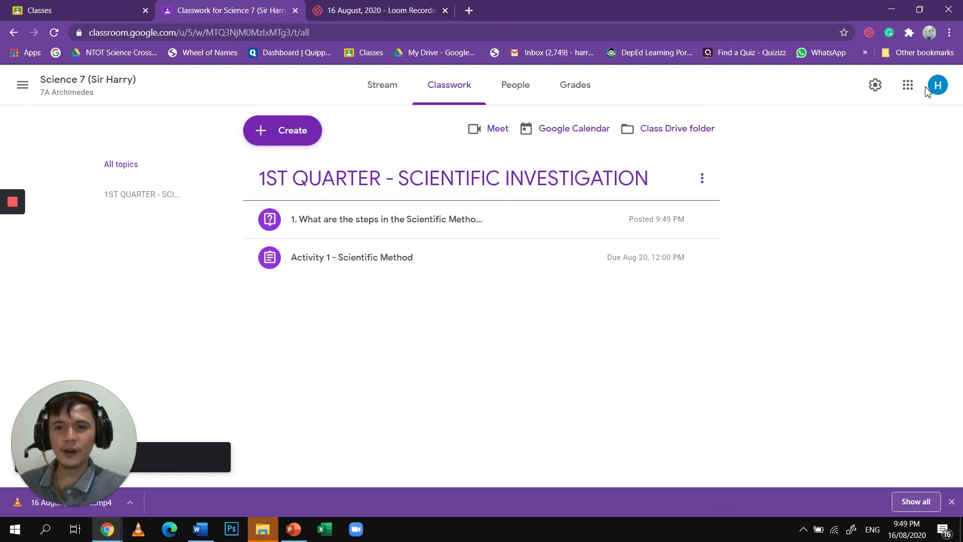
# - Create a new classwork material and attach the file emcee.docx from the Downloads folder
pyautogui.click(301, 143)
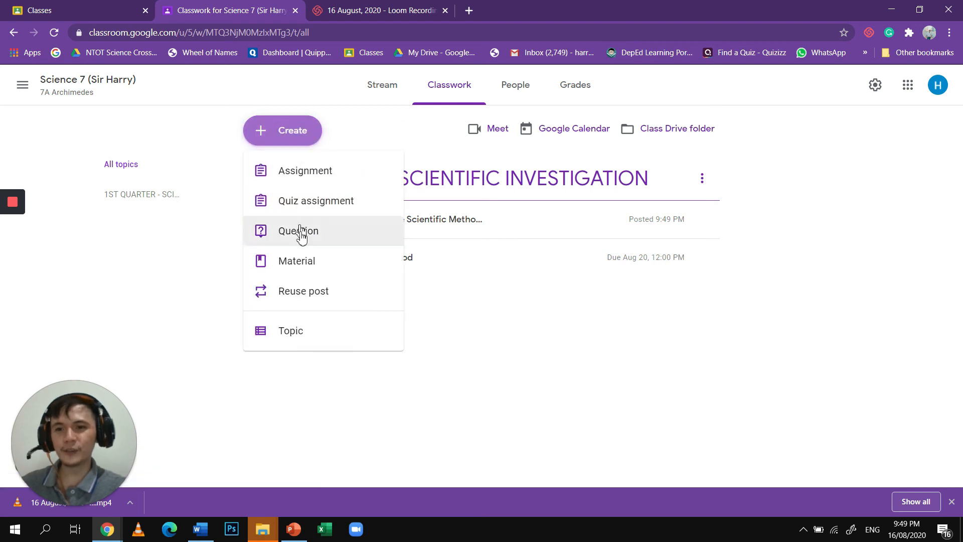
pyautogui.click(306, 261)
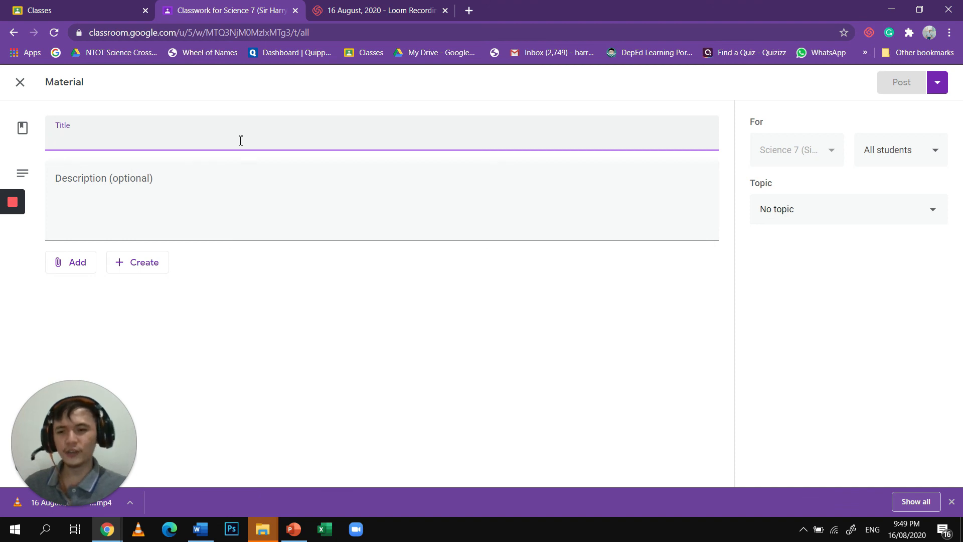
pyautogui.click(79, 271)
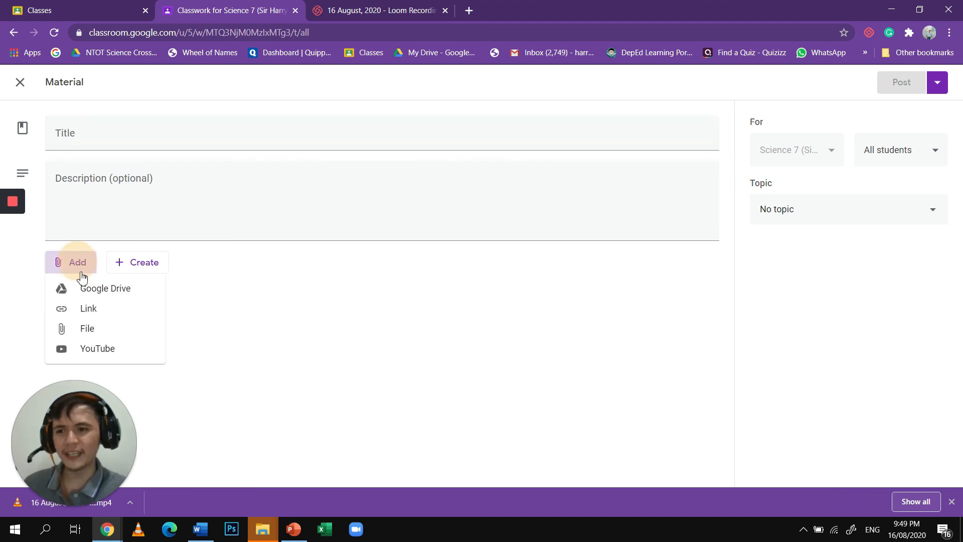
pyautogui.click(105, 326)
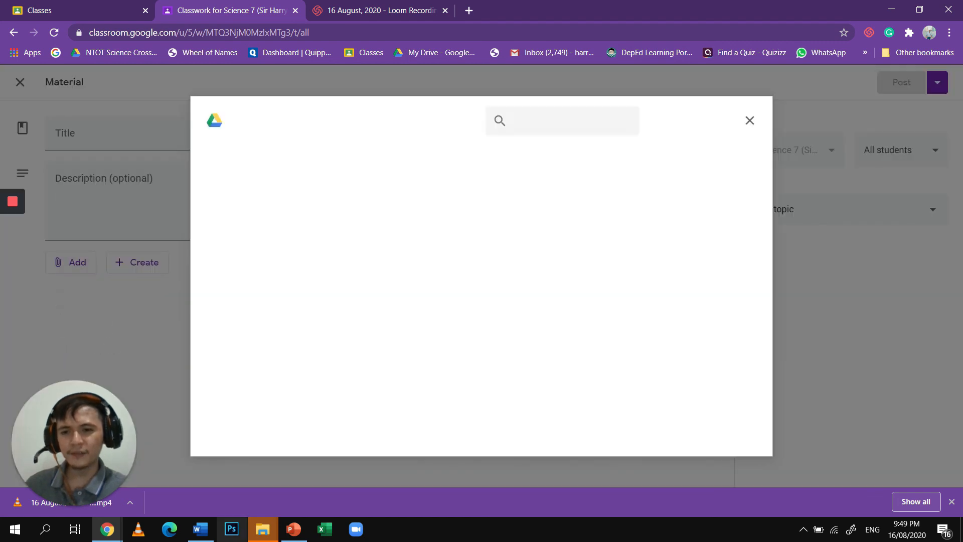
pyautogui.click(470, 356)
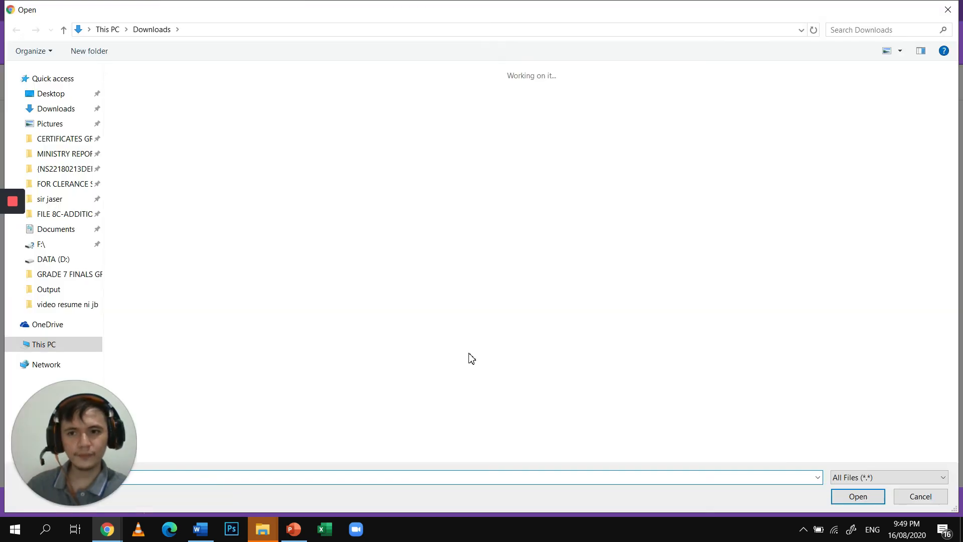
pyautogui.click(150, 142)
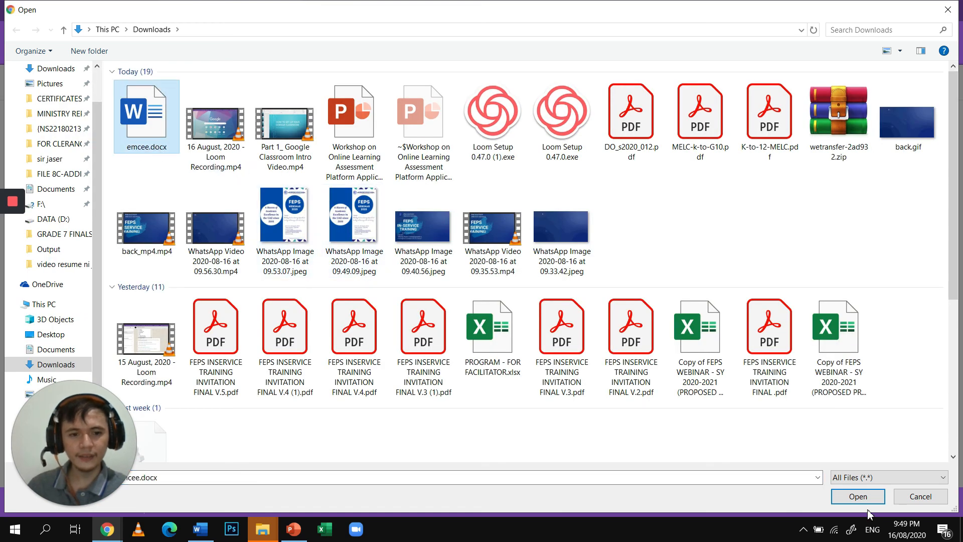
pyautogui.click(857, 496)
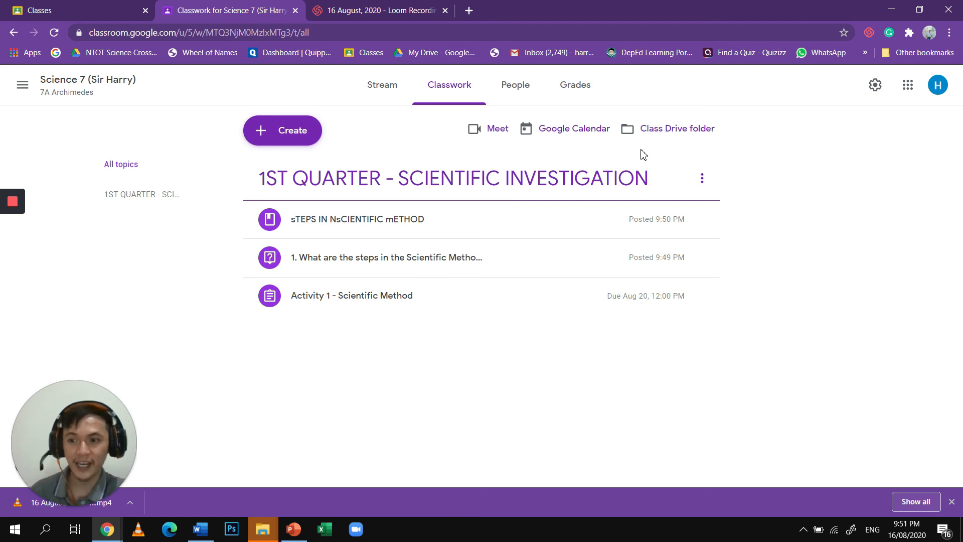
# - Open the class's Google Calendar to view the scheduled assignments for the week, and close it
pyautogui.click(590, 139)
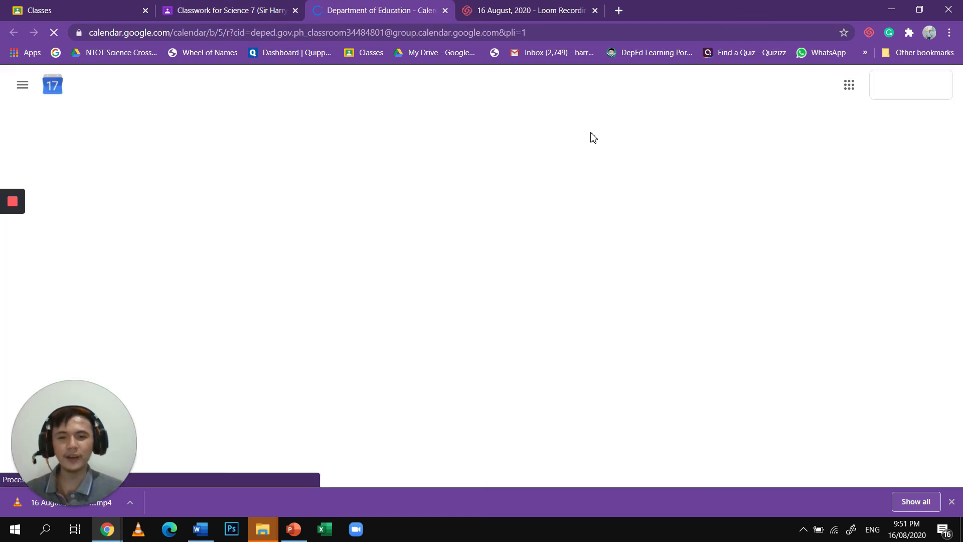
pyautogui.click(616, 340)
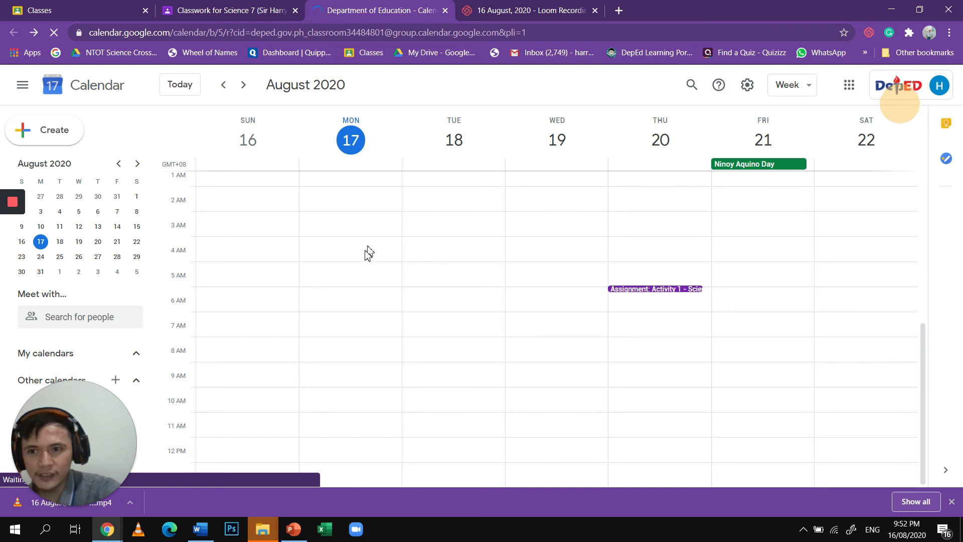
pyautogui.click(445, 11)
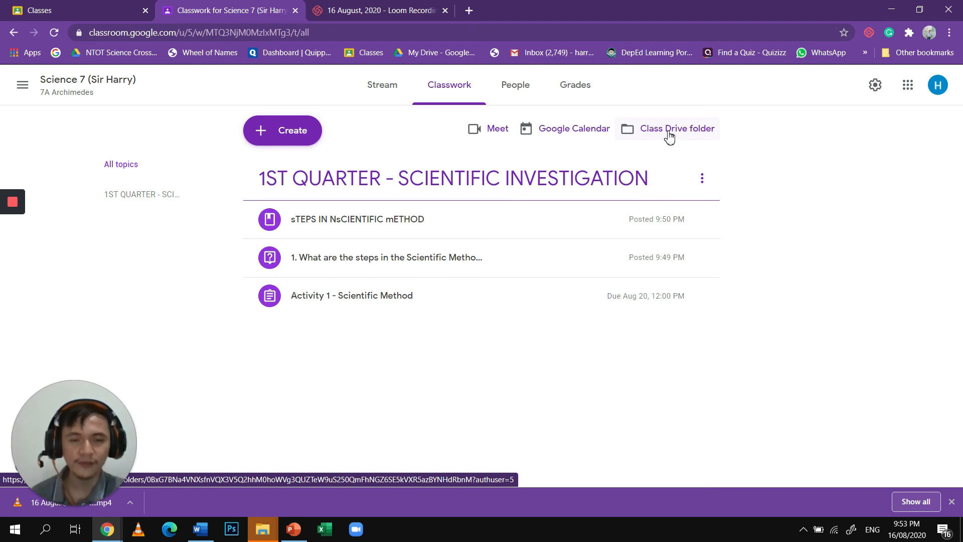
# - Open the class Drive folder and return to the Science 7 classwork page
pyautogui.click(668, 132)
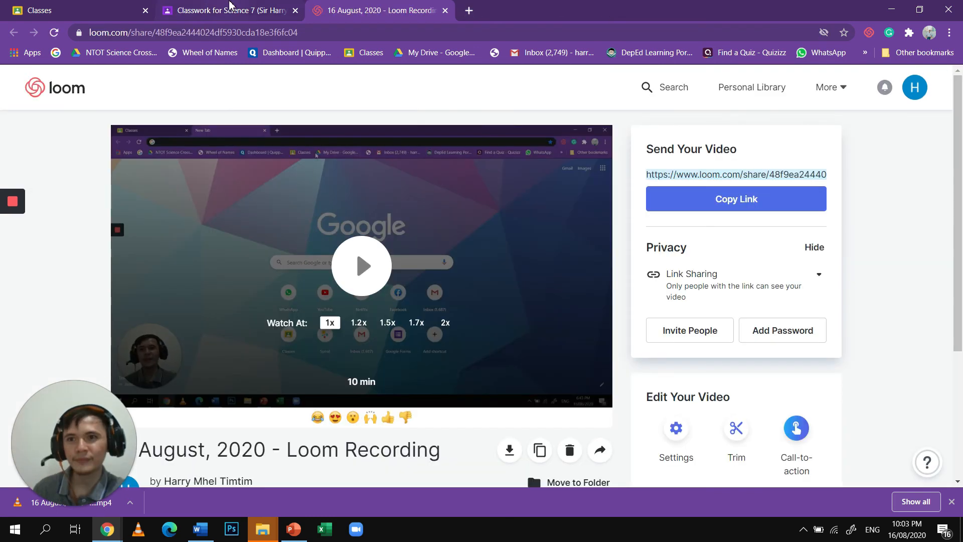
pyautogui.click(231, 6)
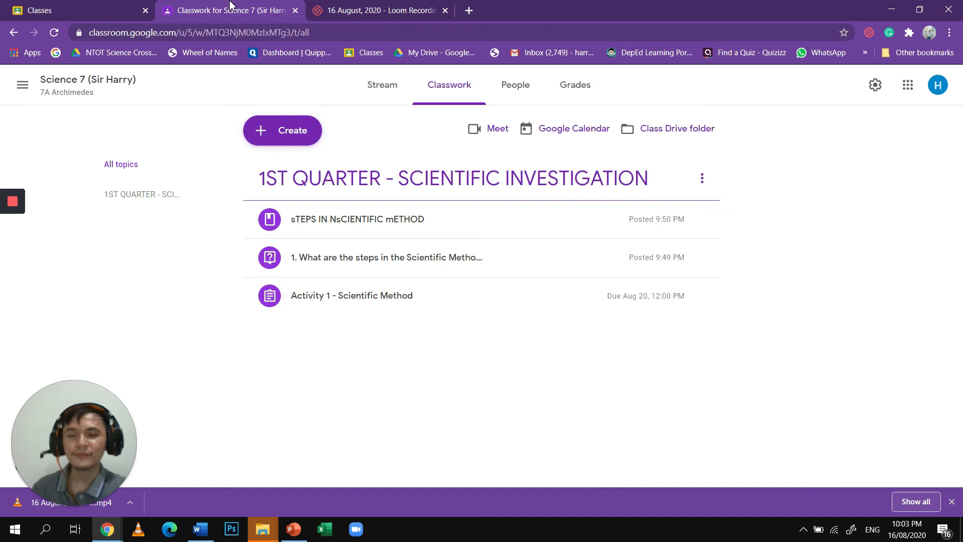